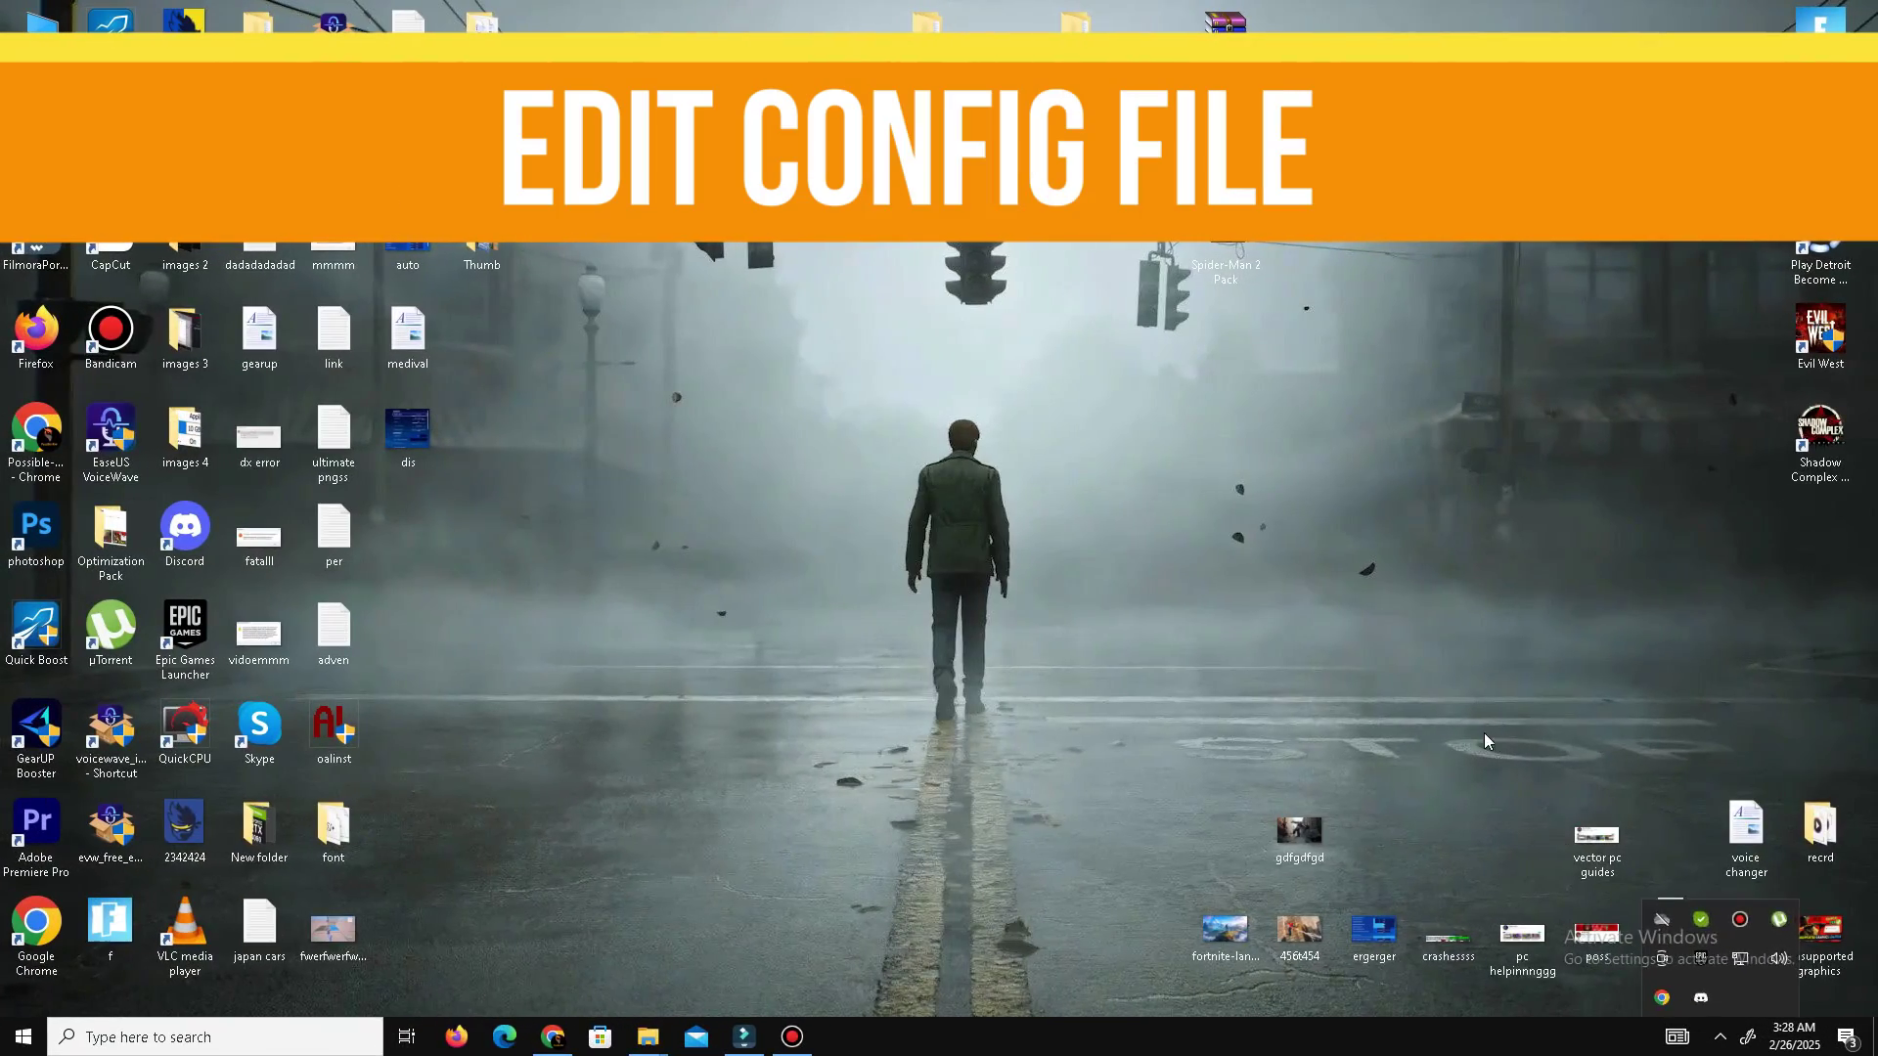
Dismiss the desktop pop-up and open the %localappdata% folder through Run
click(1484, 740)
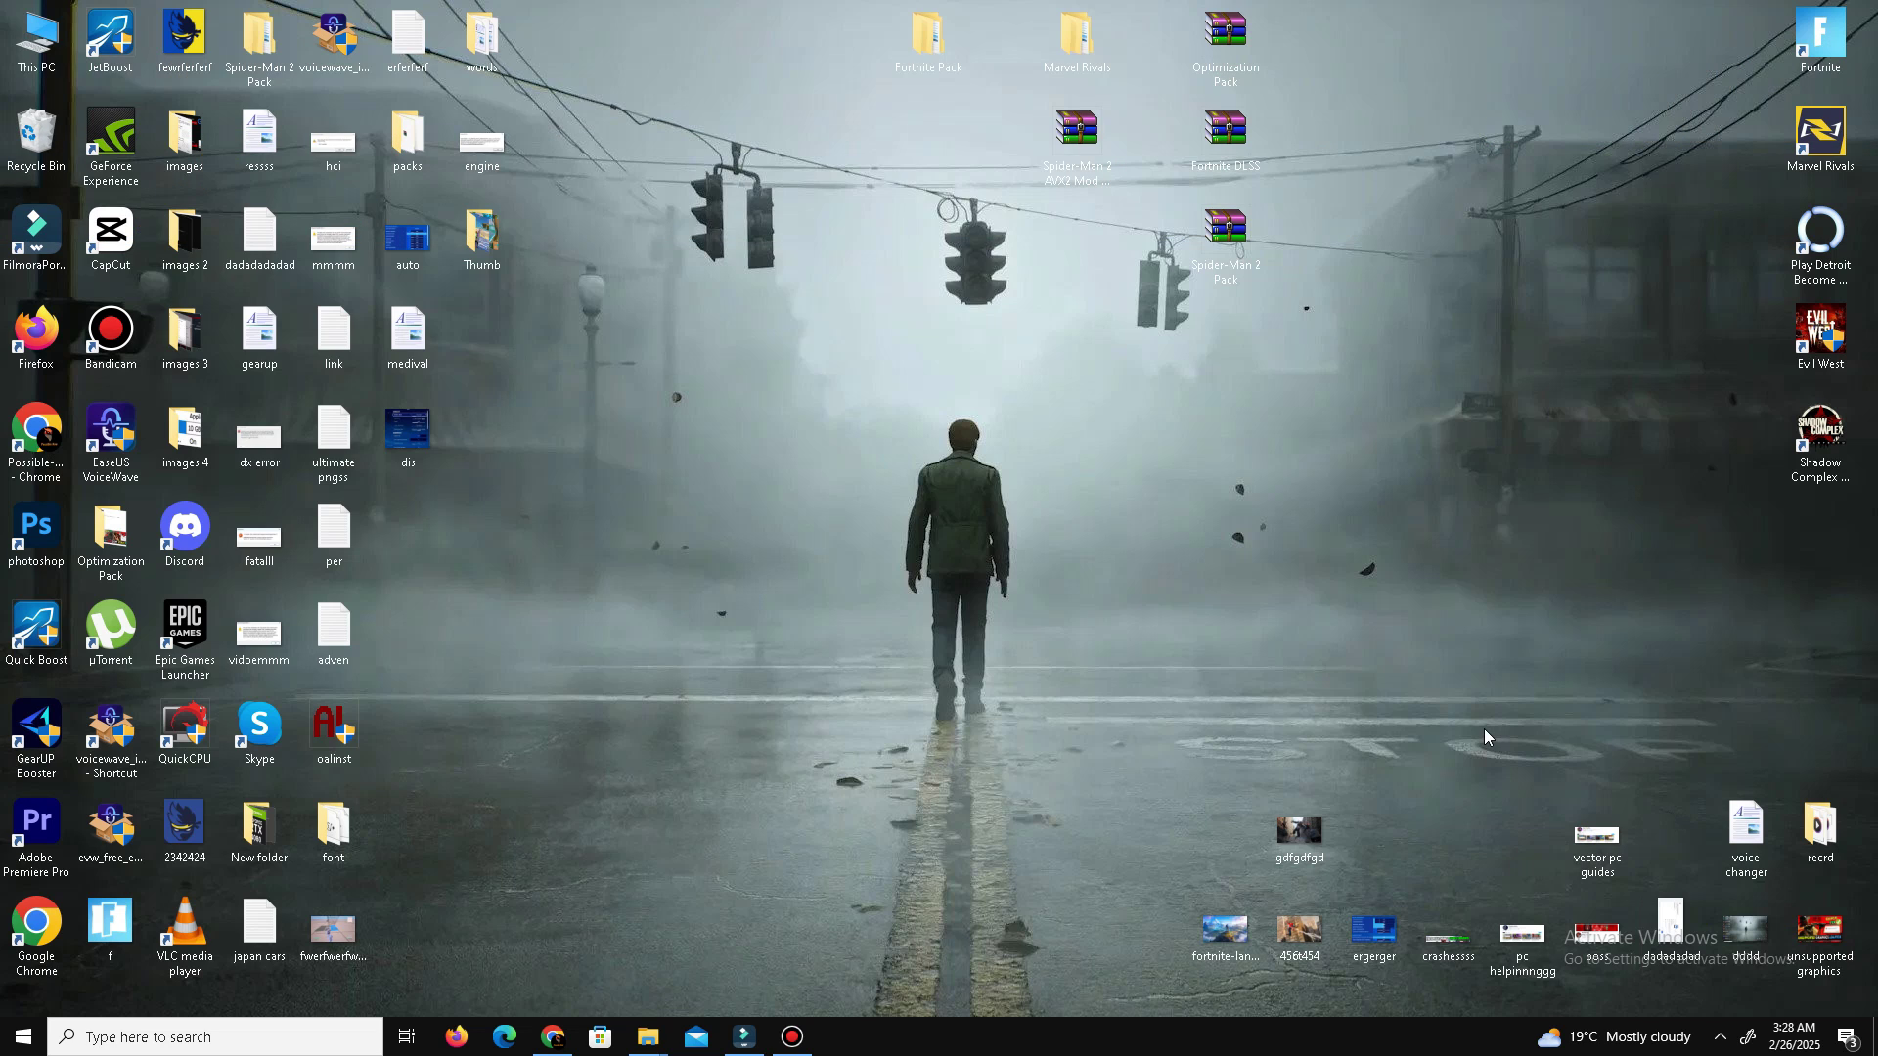
key(super+r)
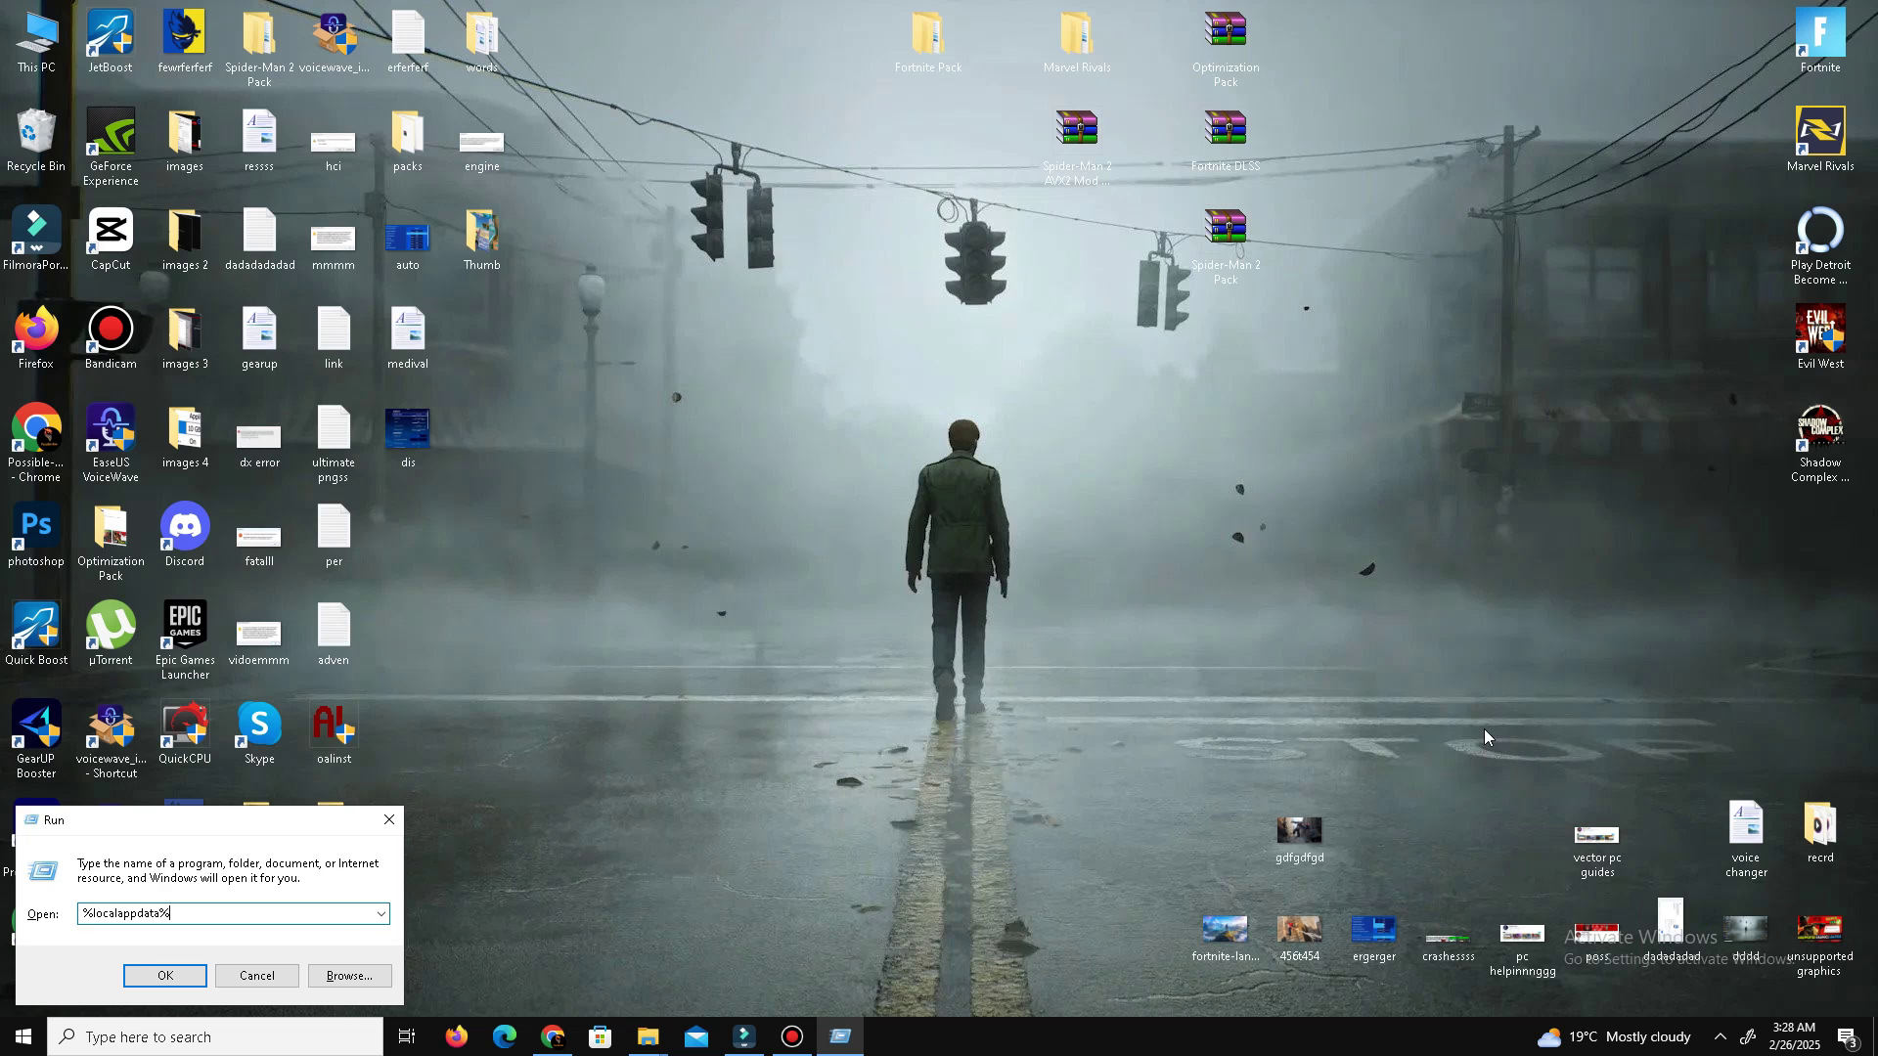
key(Return)
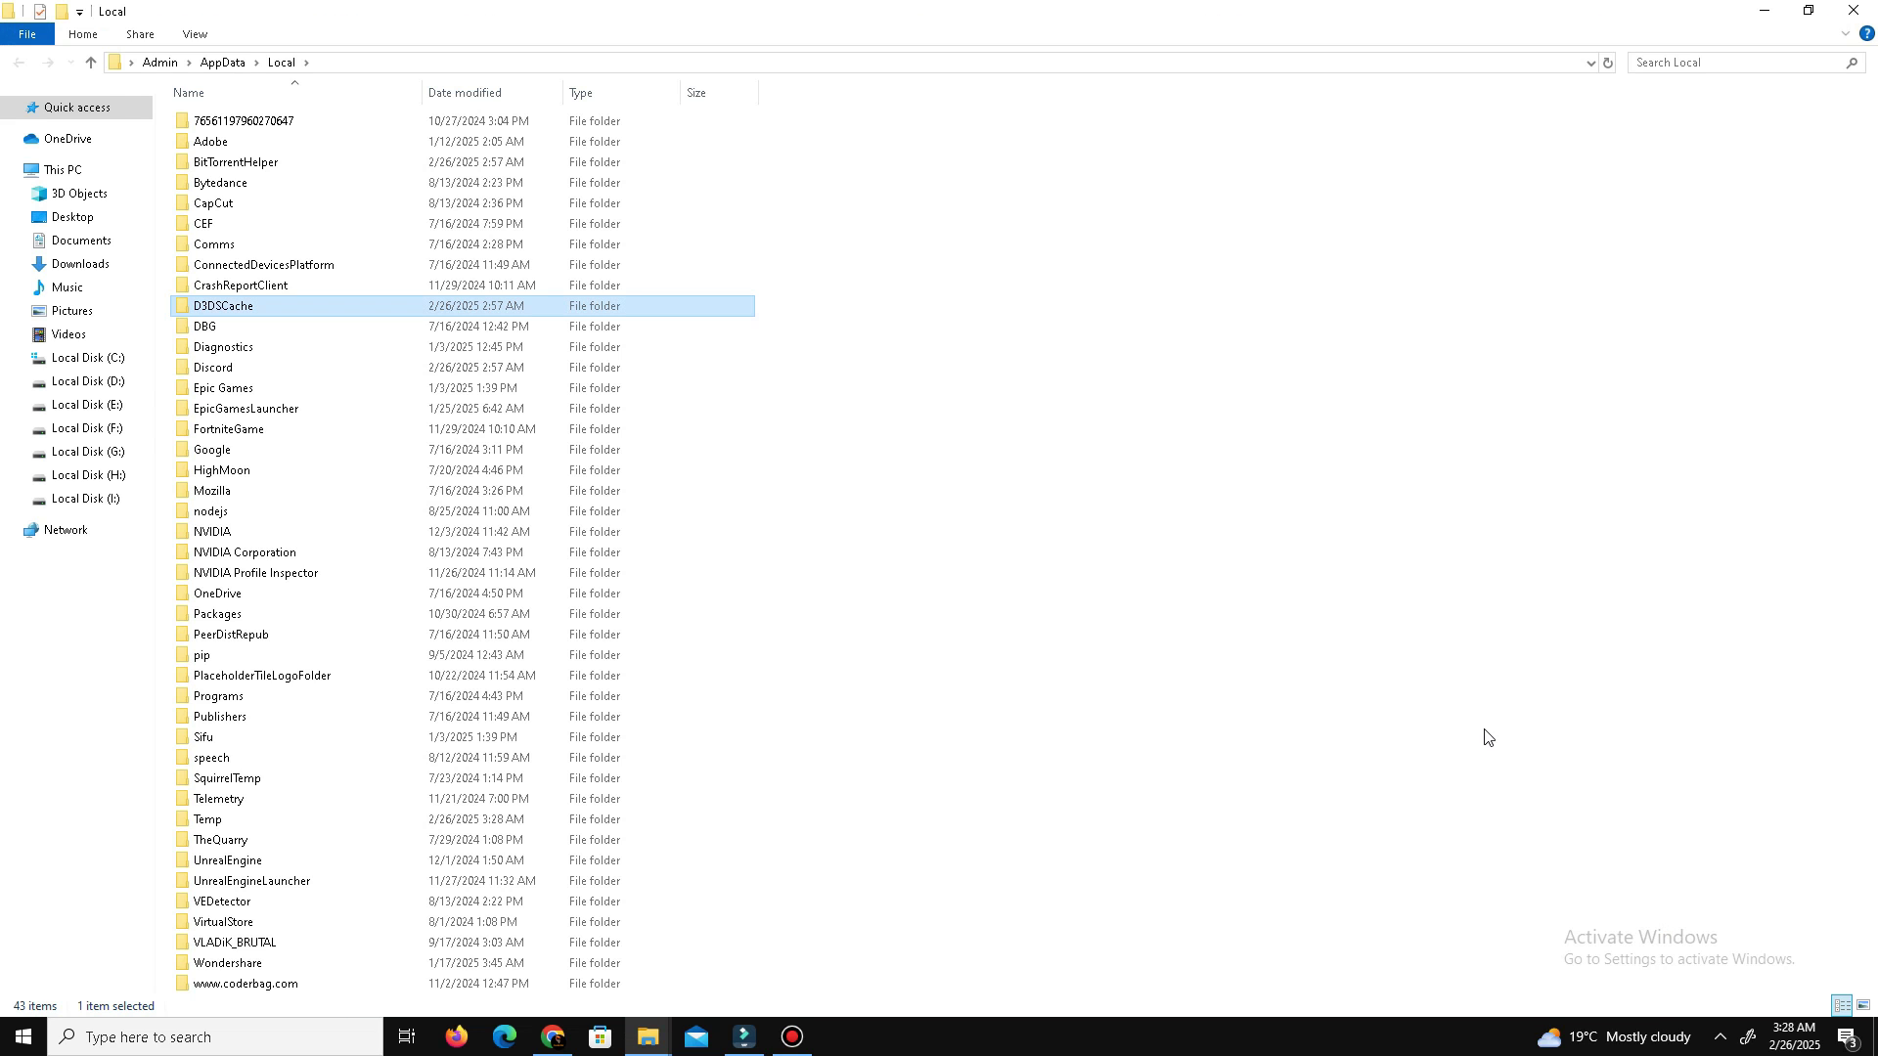
Navigate FortniteGame > Saved > Config > WindowsClient and select GameUserSettings
double_click(391, 431)
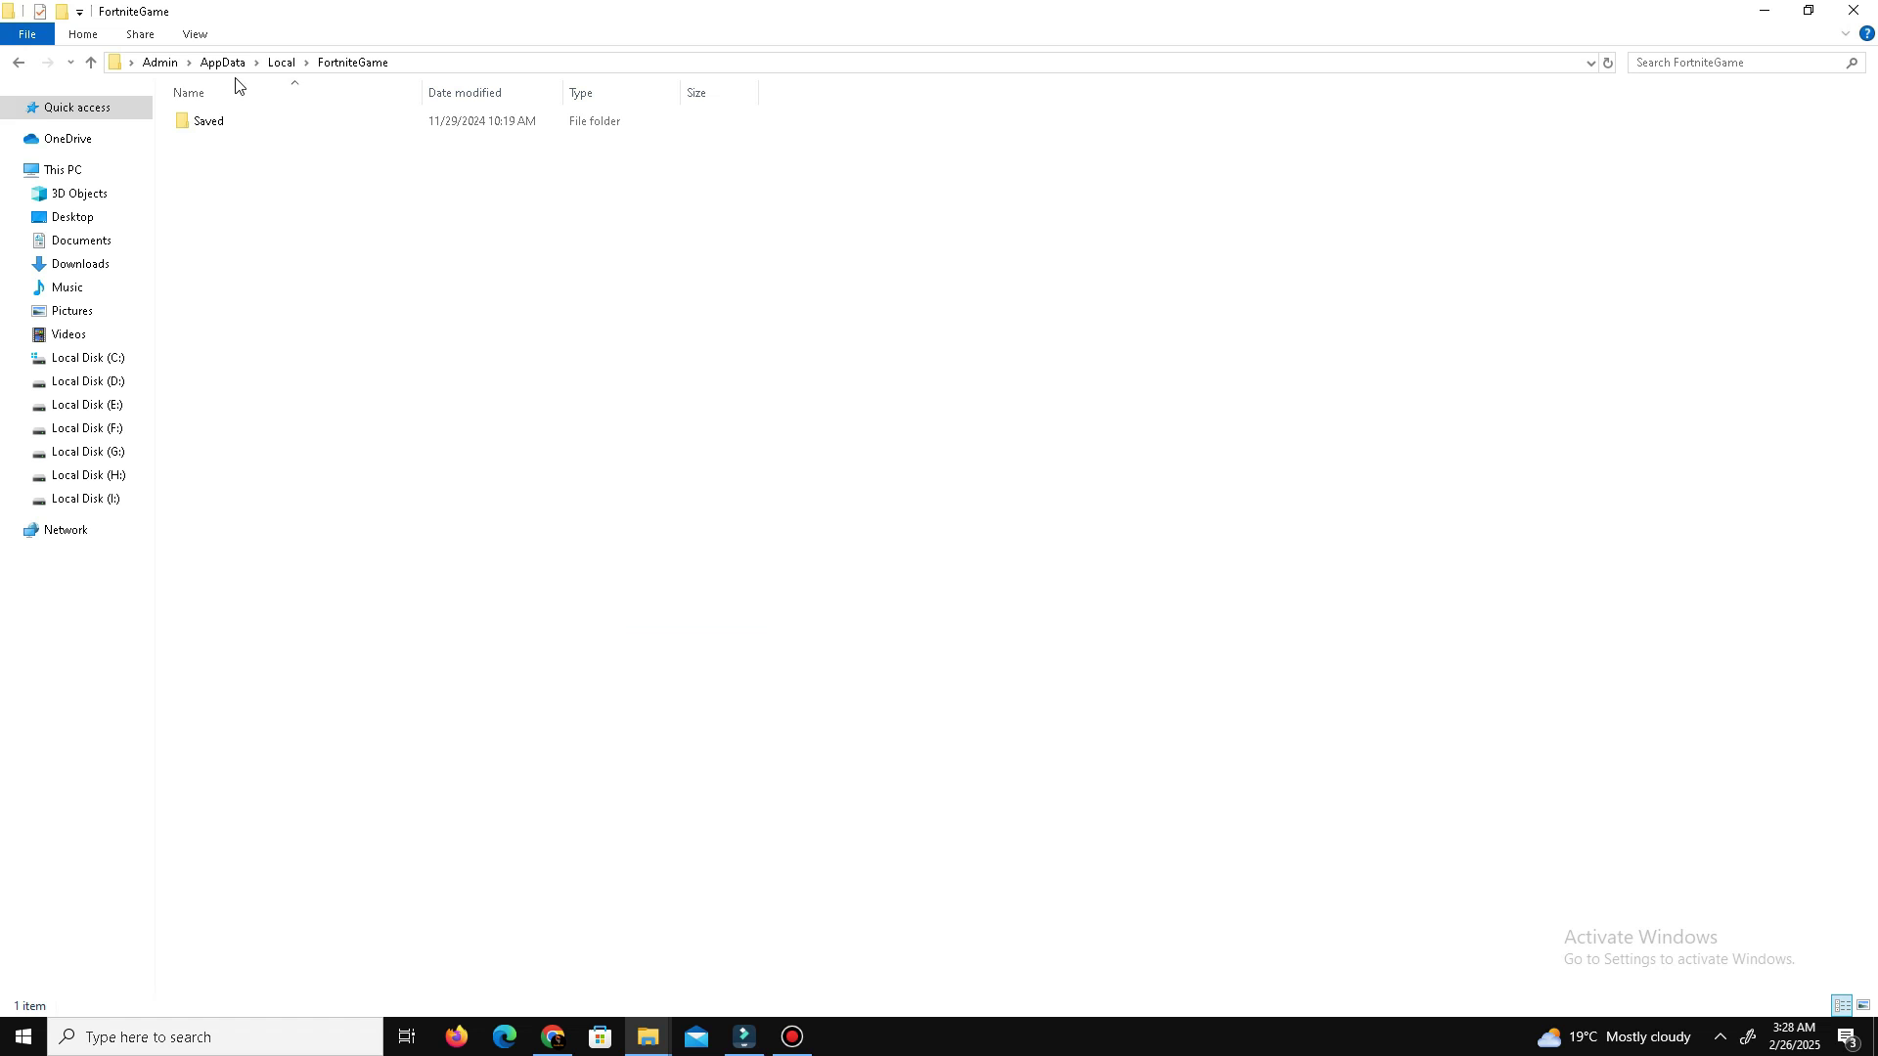
double_click(200, 123)
double_click(225, 125)
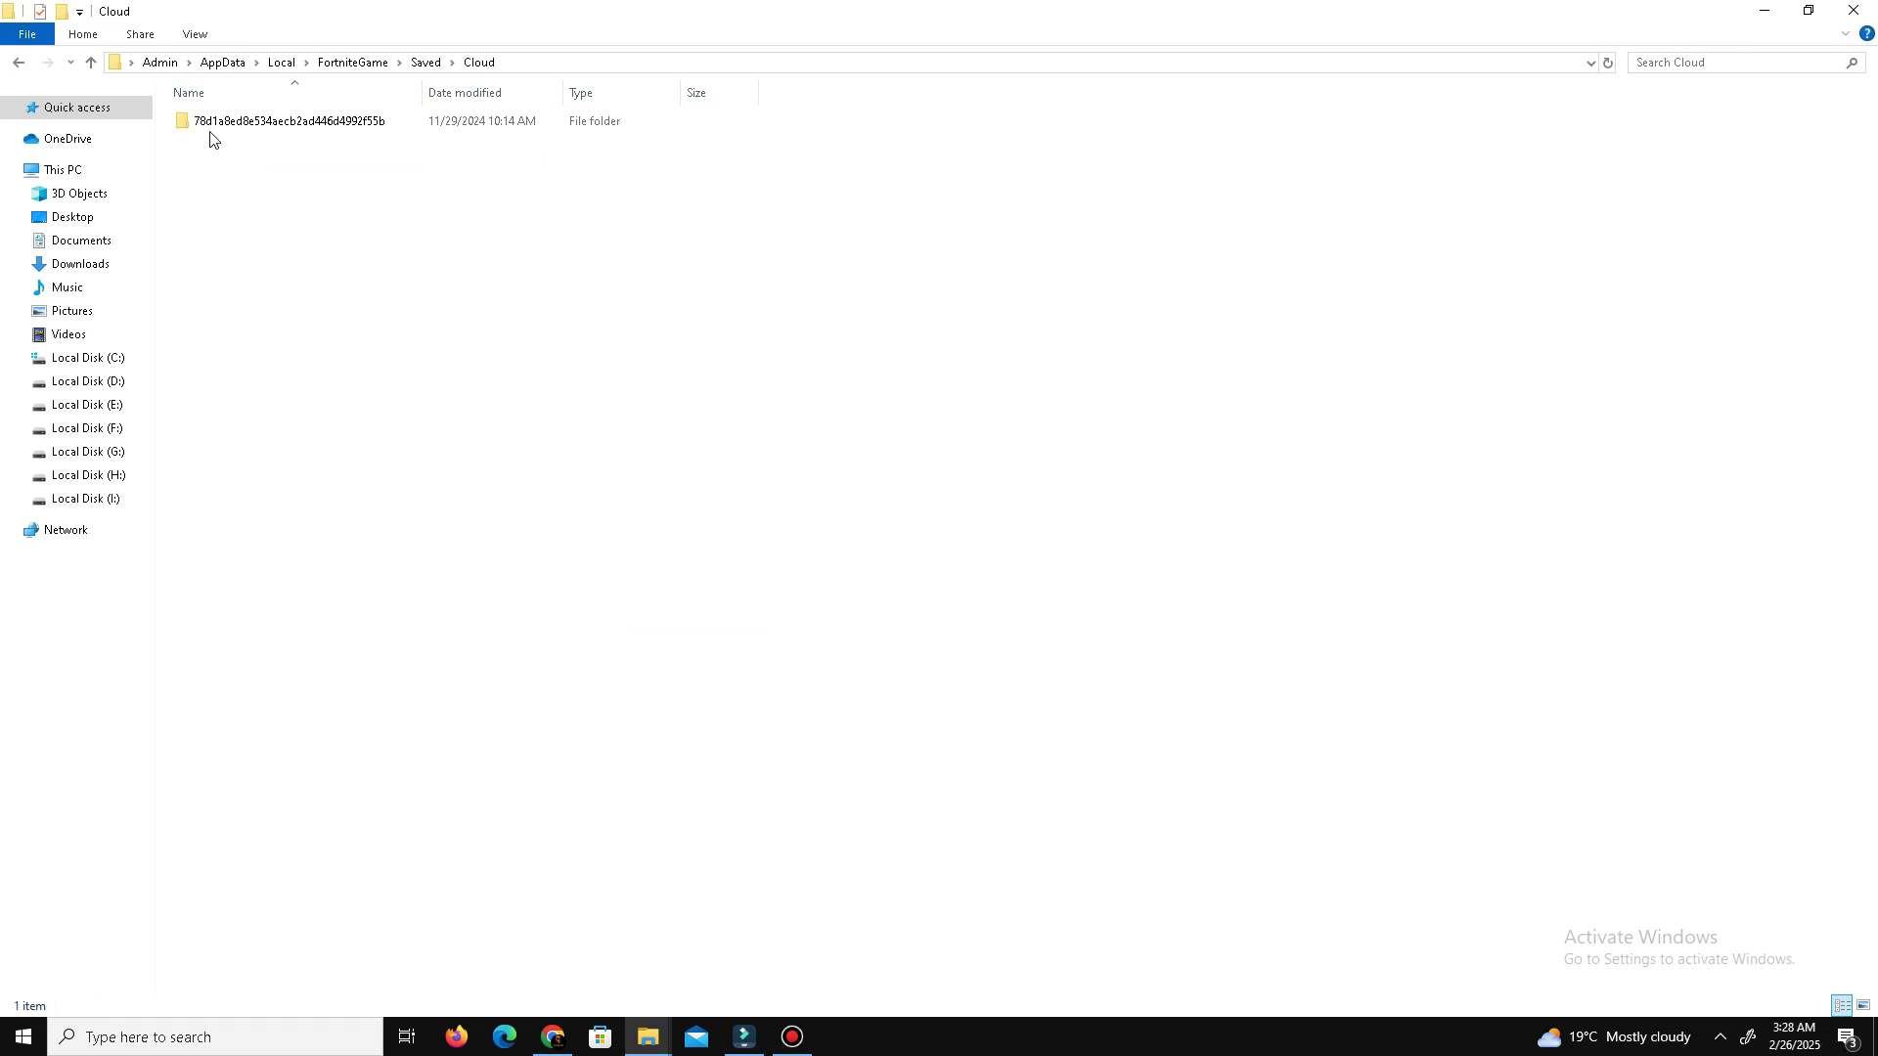
click(23, 65)
double_click(221, 145)
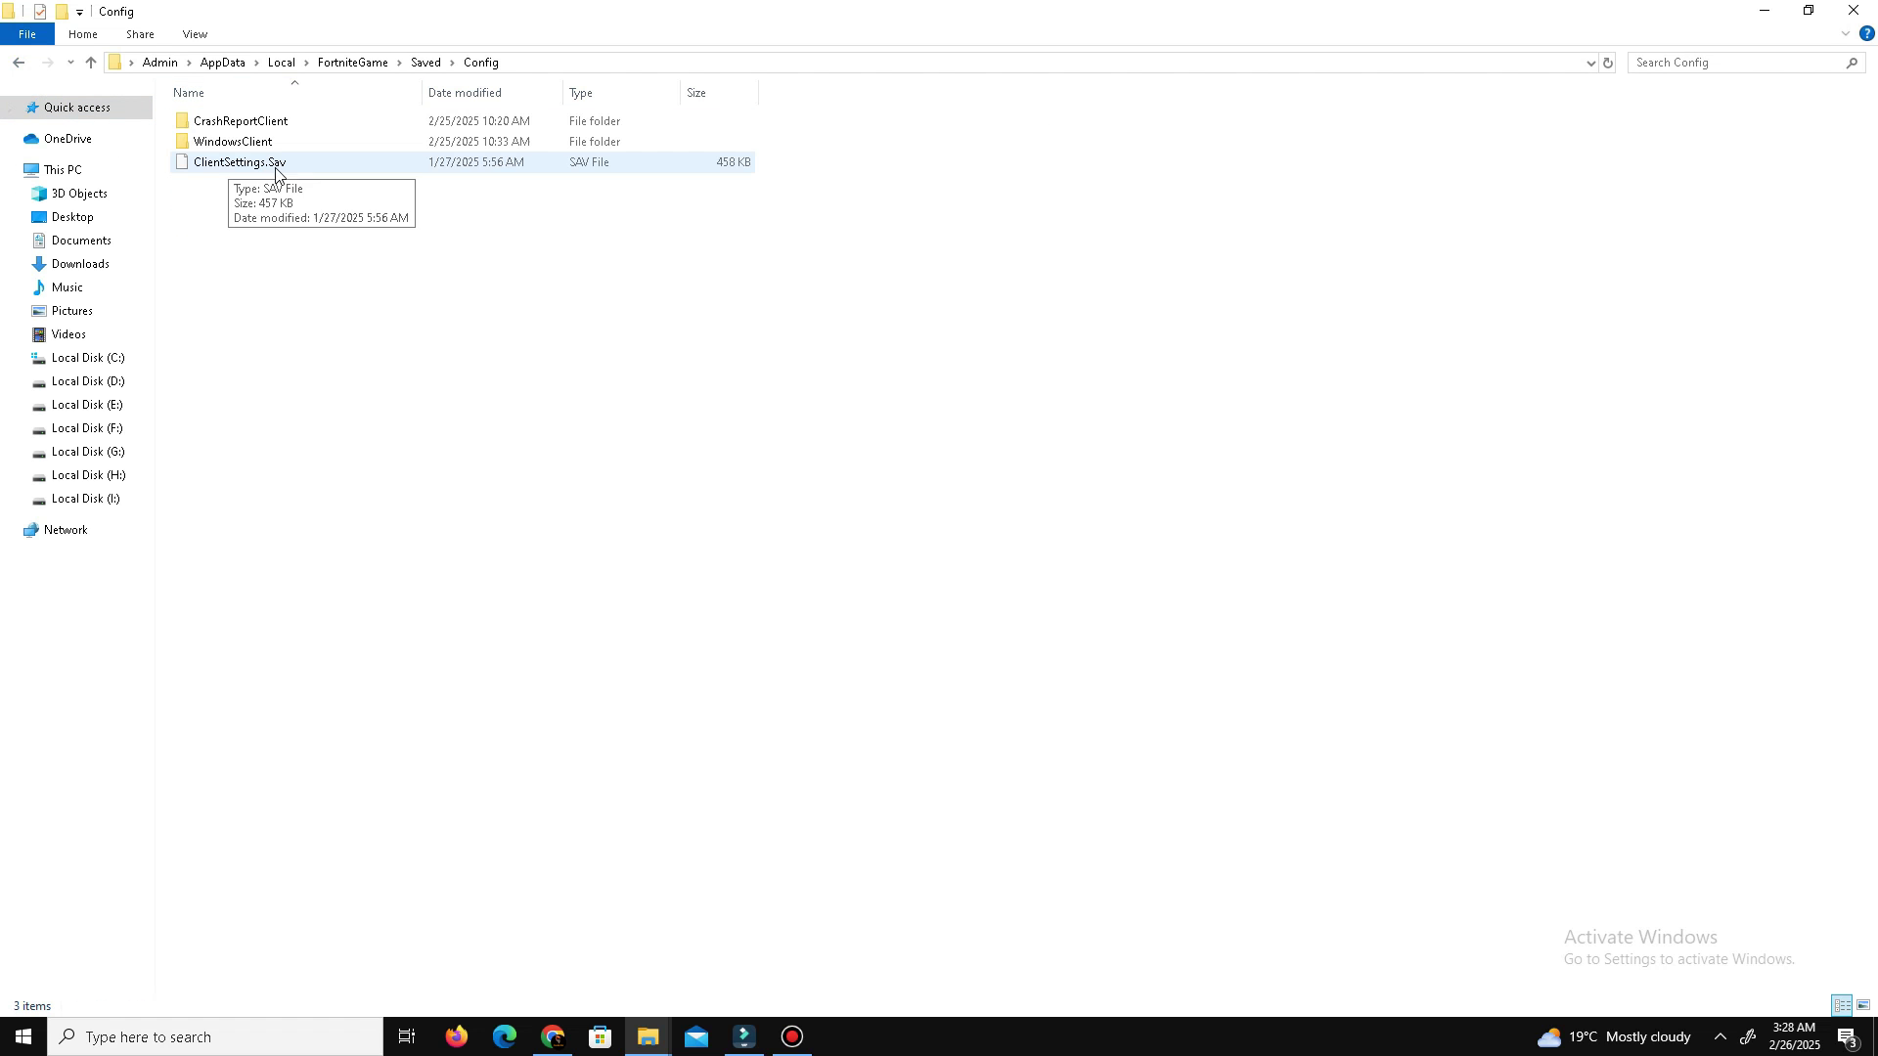
click(276, 145)
double_click(276, 145)
click(236, 145)
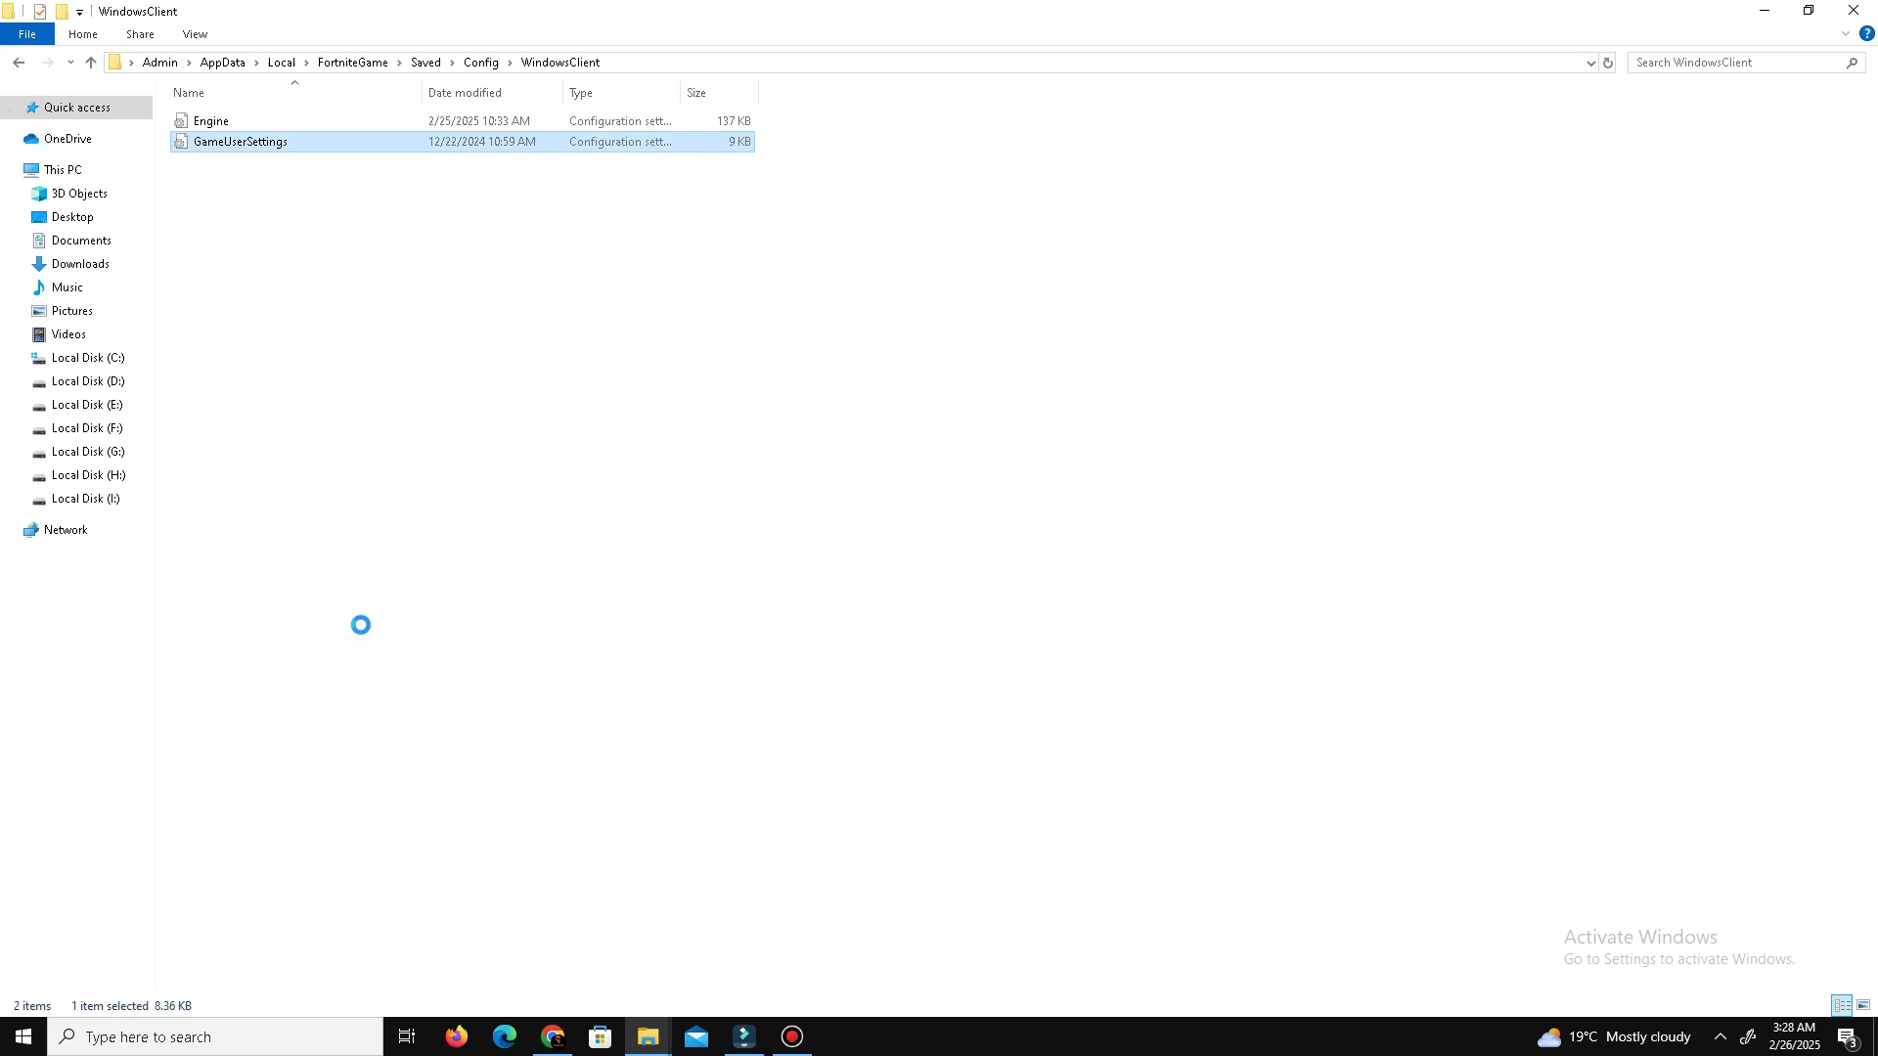
Check the GameUserSettings file properties and close them with OK
key(shift+F10)
click(344, 637)
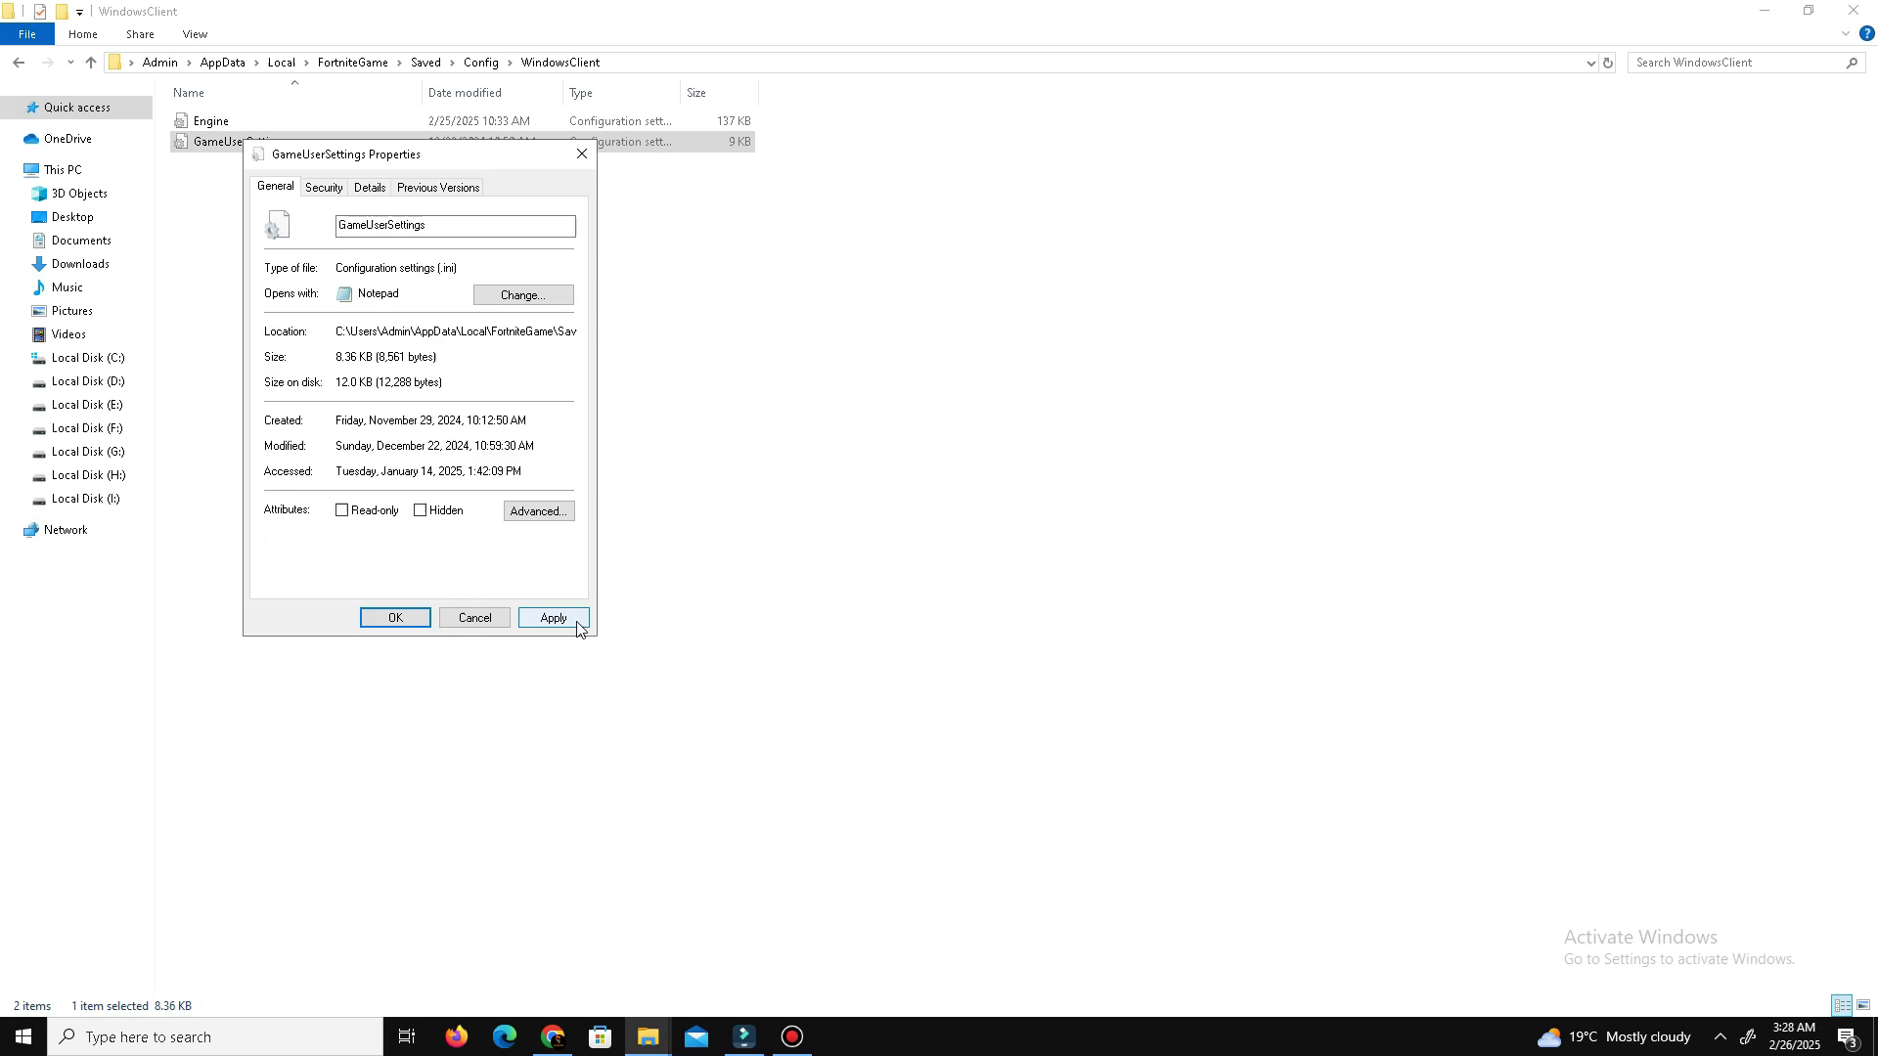
click(396, 618)
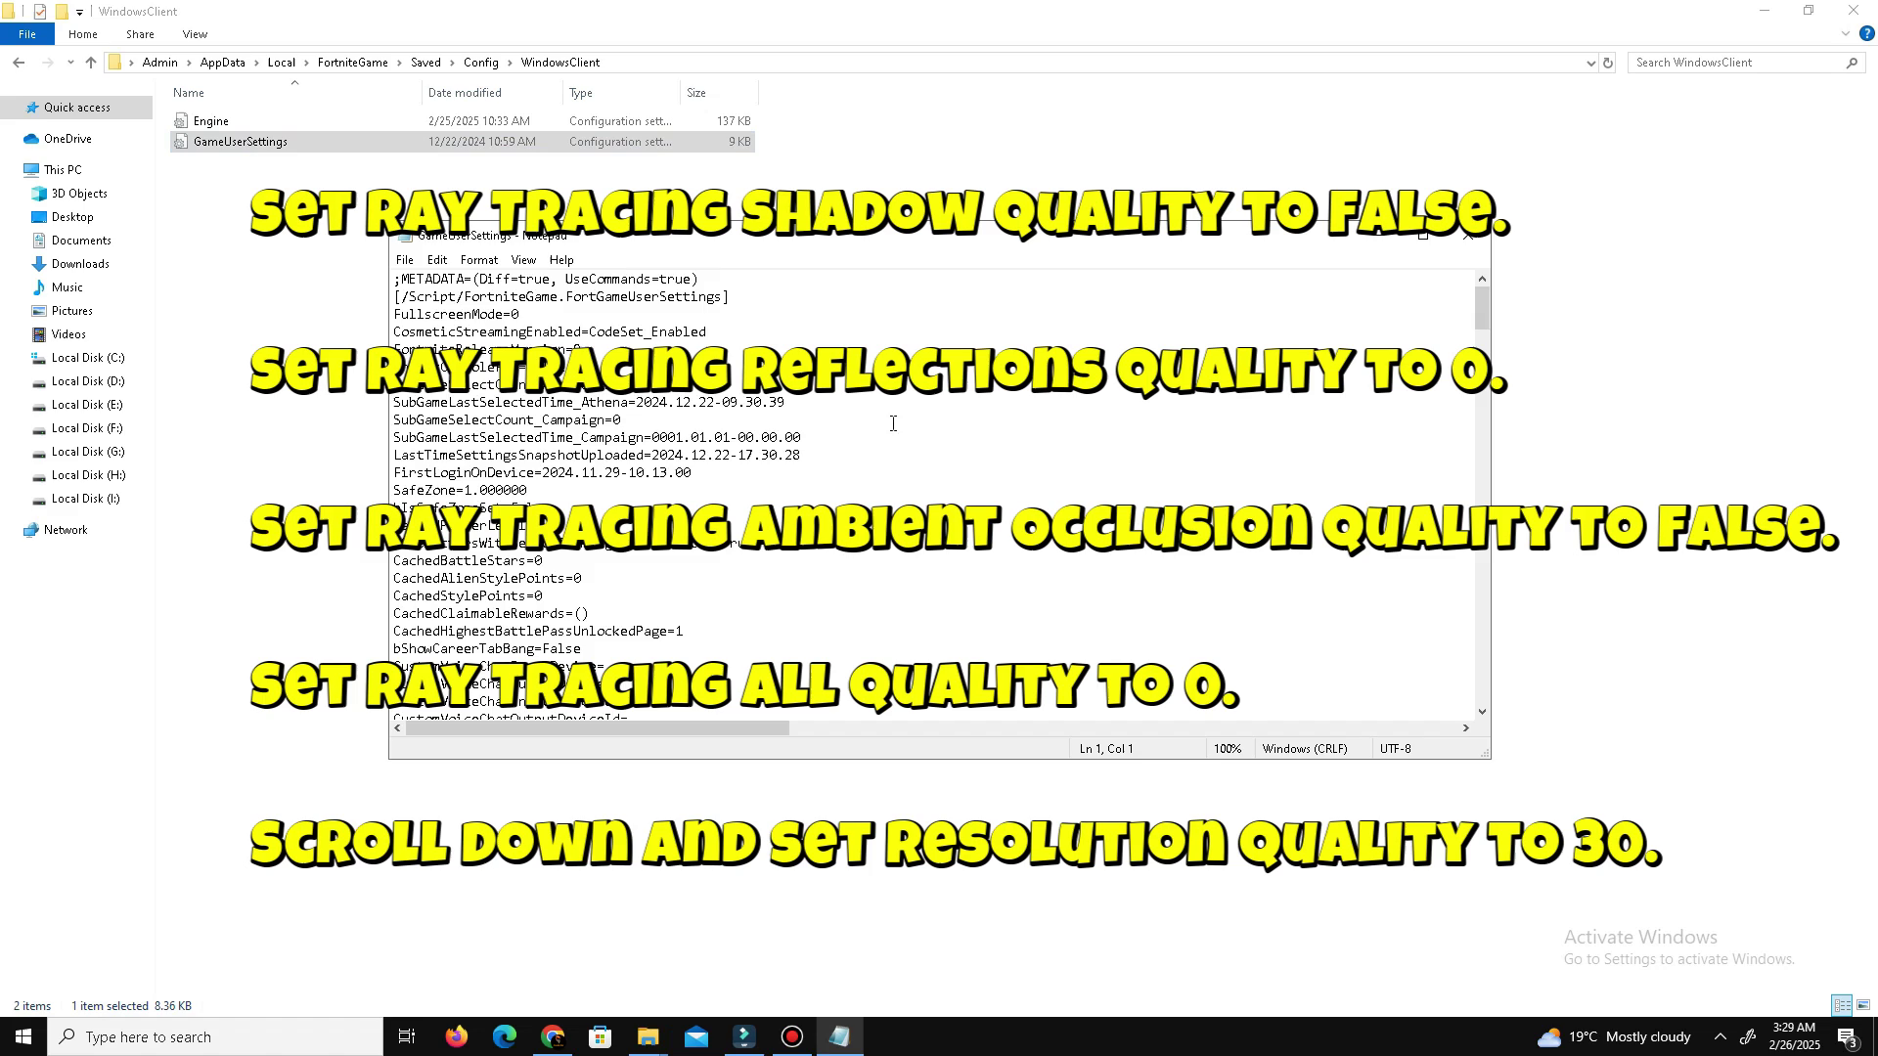
Review the GameUserSettings config in Notepad, save it, and close Notepad
scroll(908, 453, down, 6)
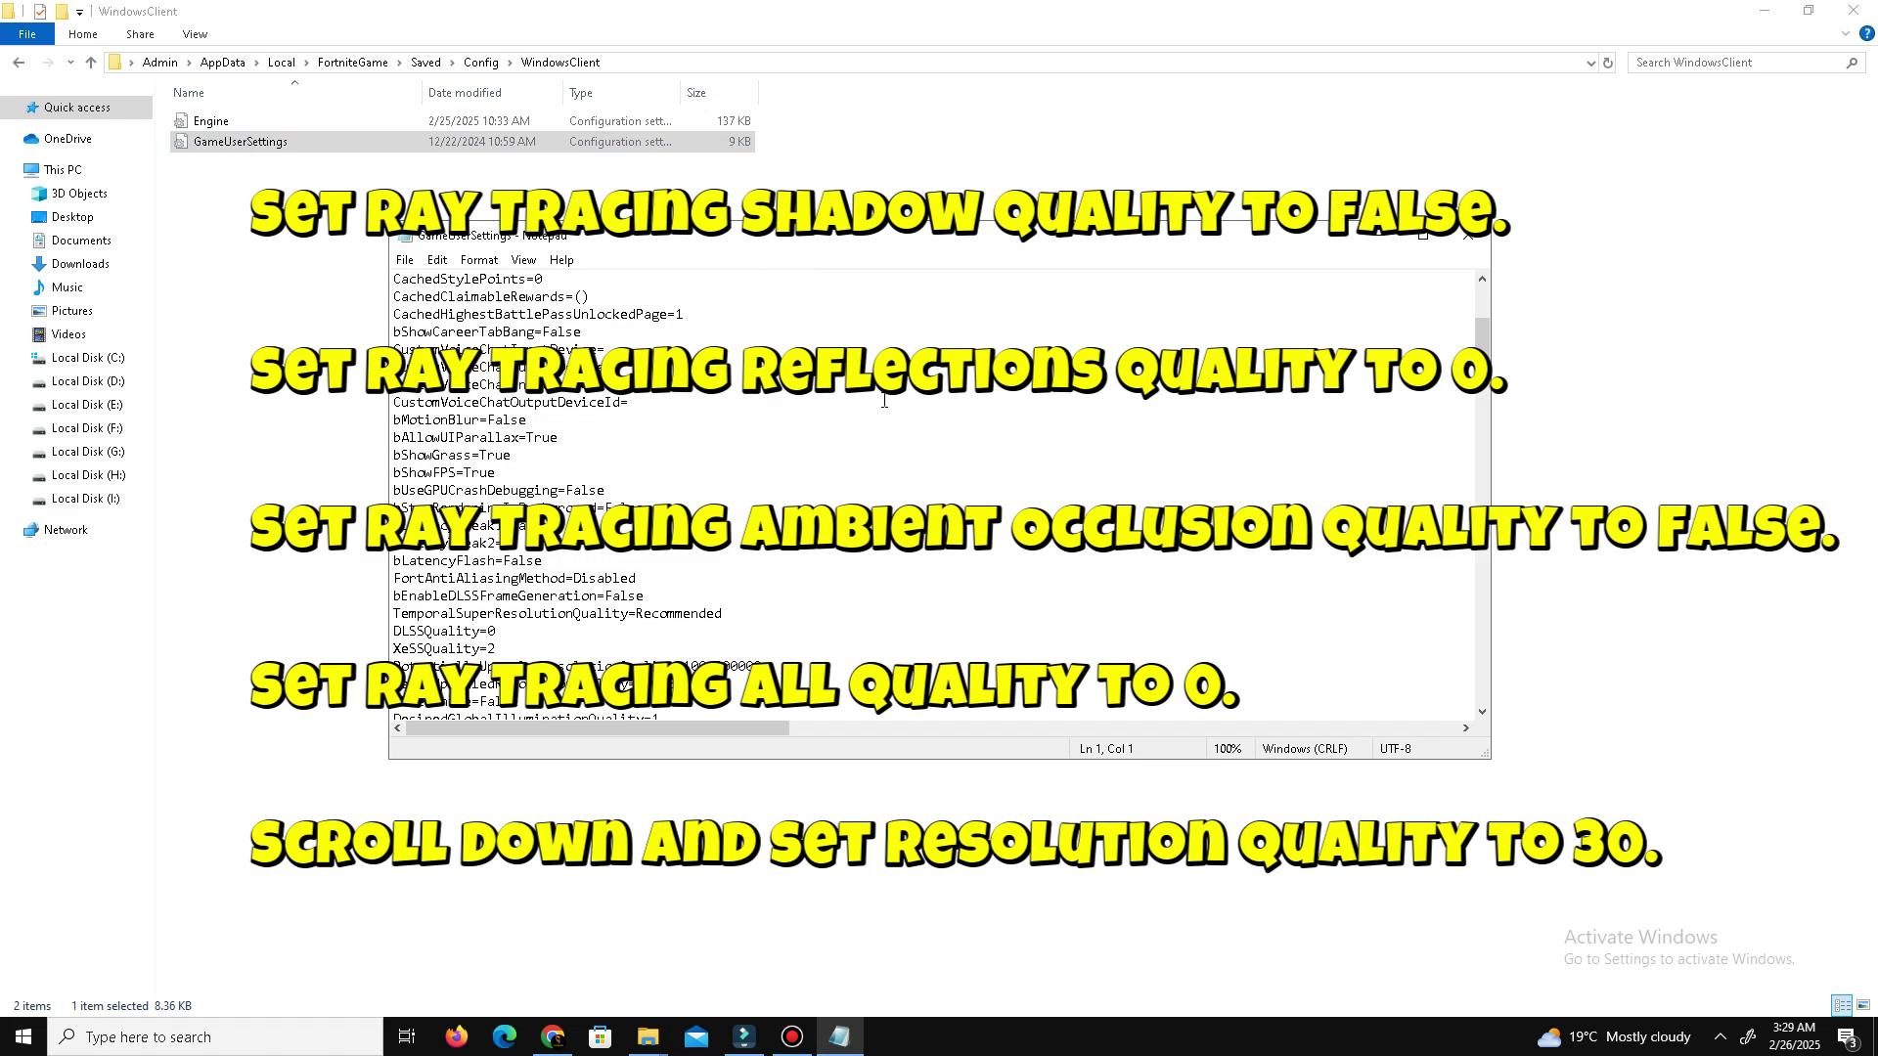
scroll(884, 401, down, 20)
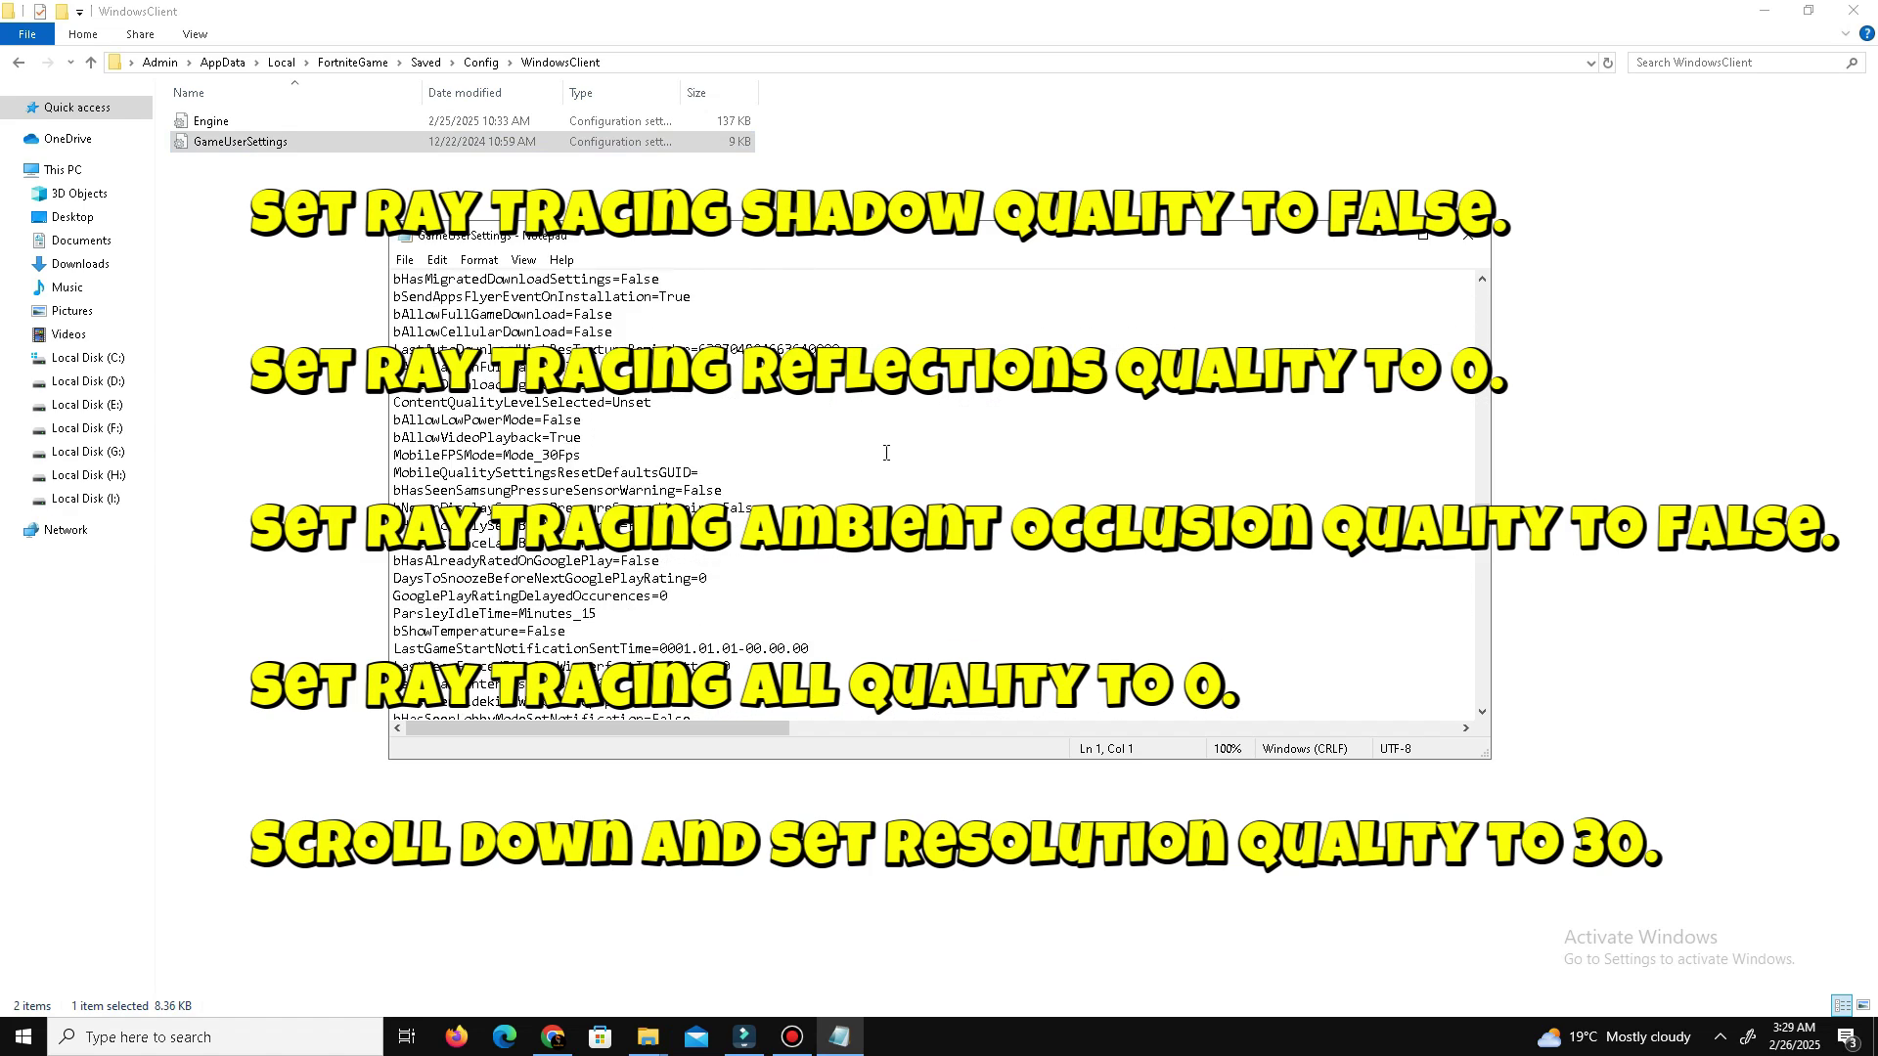
scroll(887, 452, down, 20)
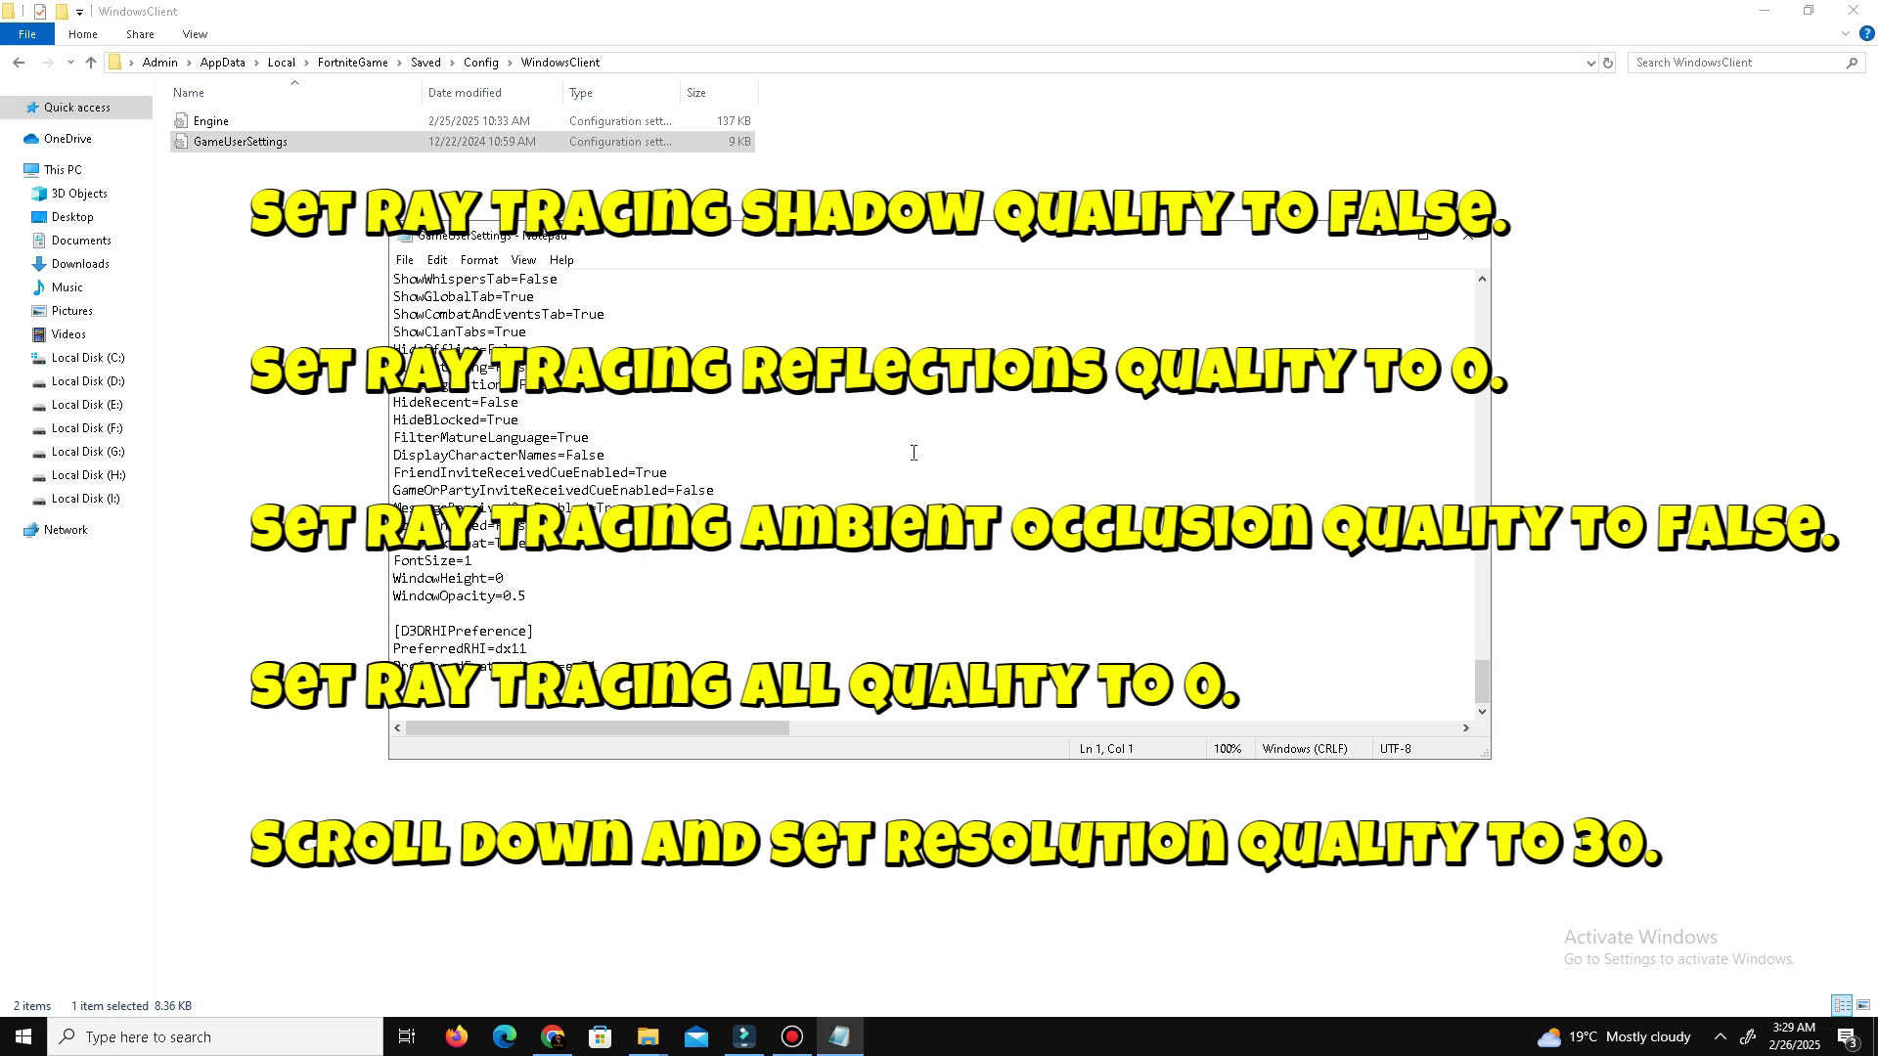
scroll(913, 452, up, 15)
click(405, 261)
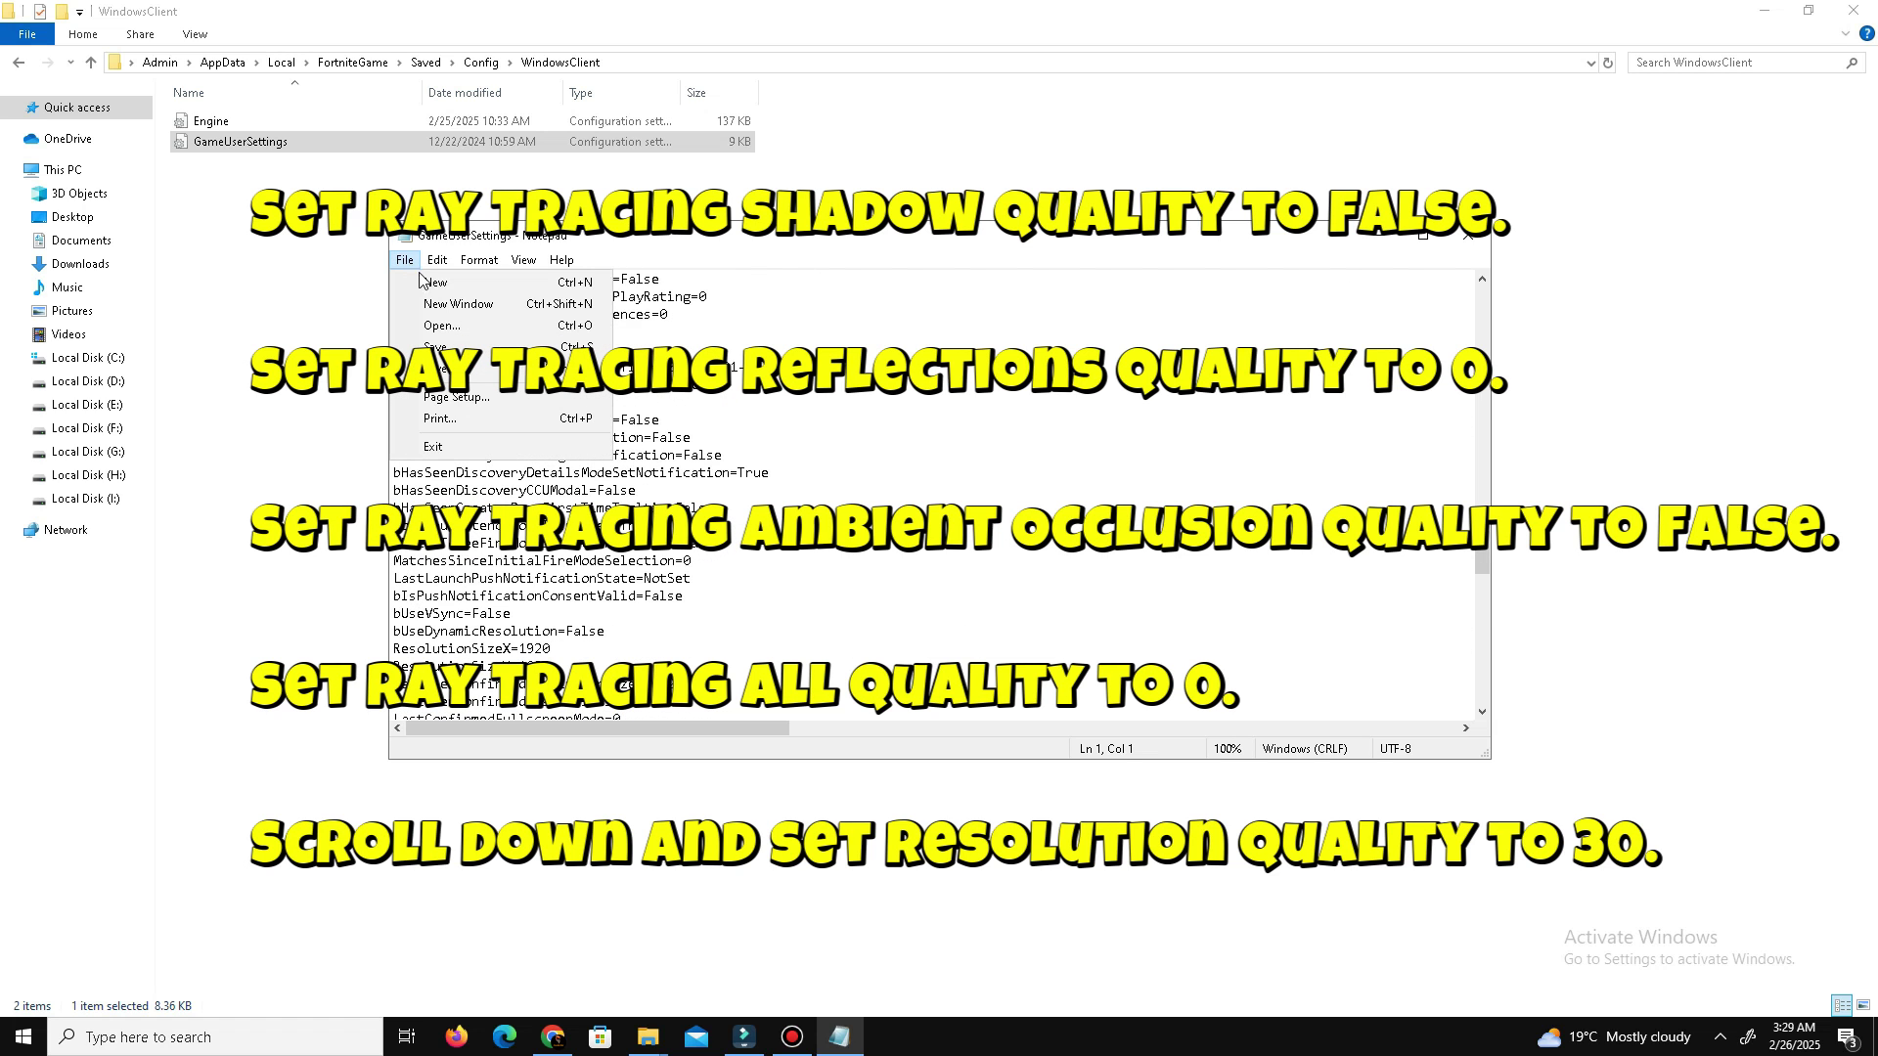
click(435, 348)
click(1467, 236)
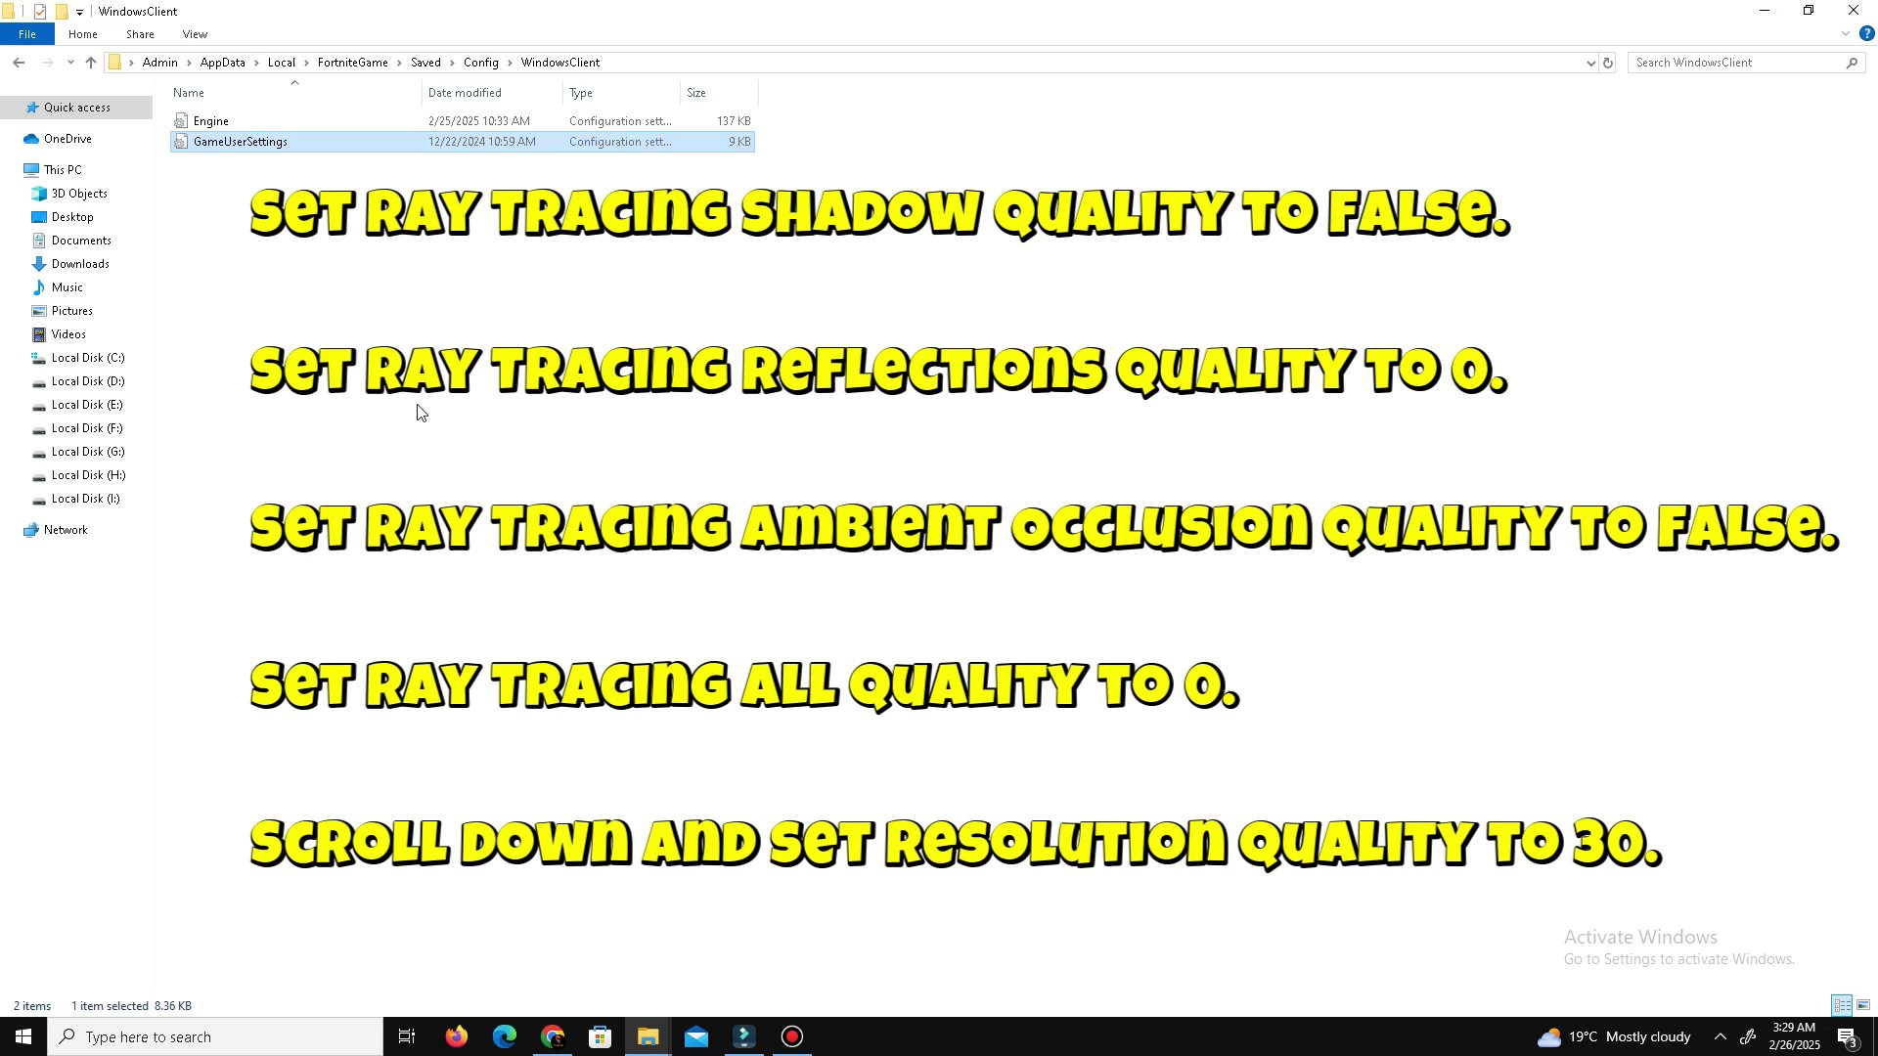
Reopen GameUserSettings properties, confirm them with OK, and clear the selection
right_click(278, 141)
click(364, 642)
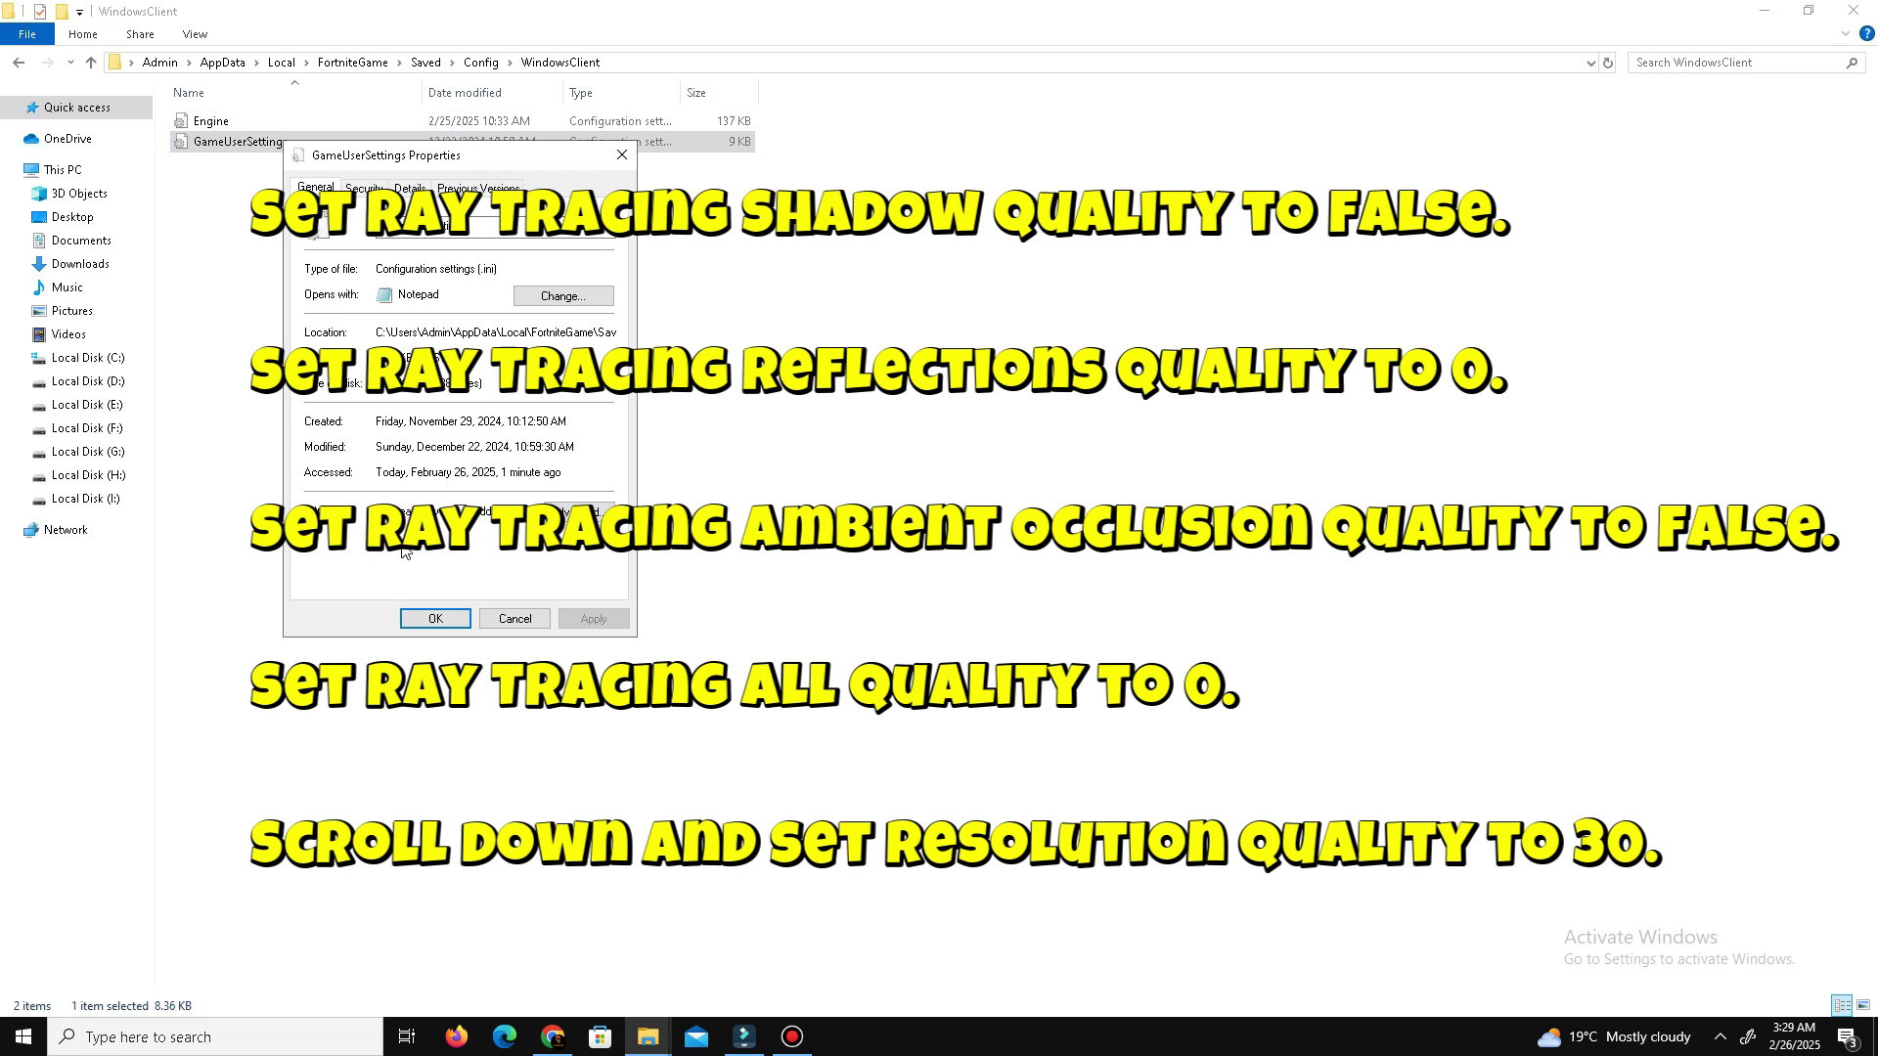
click(459, 618)
click(761, 235)
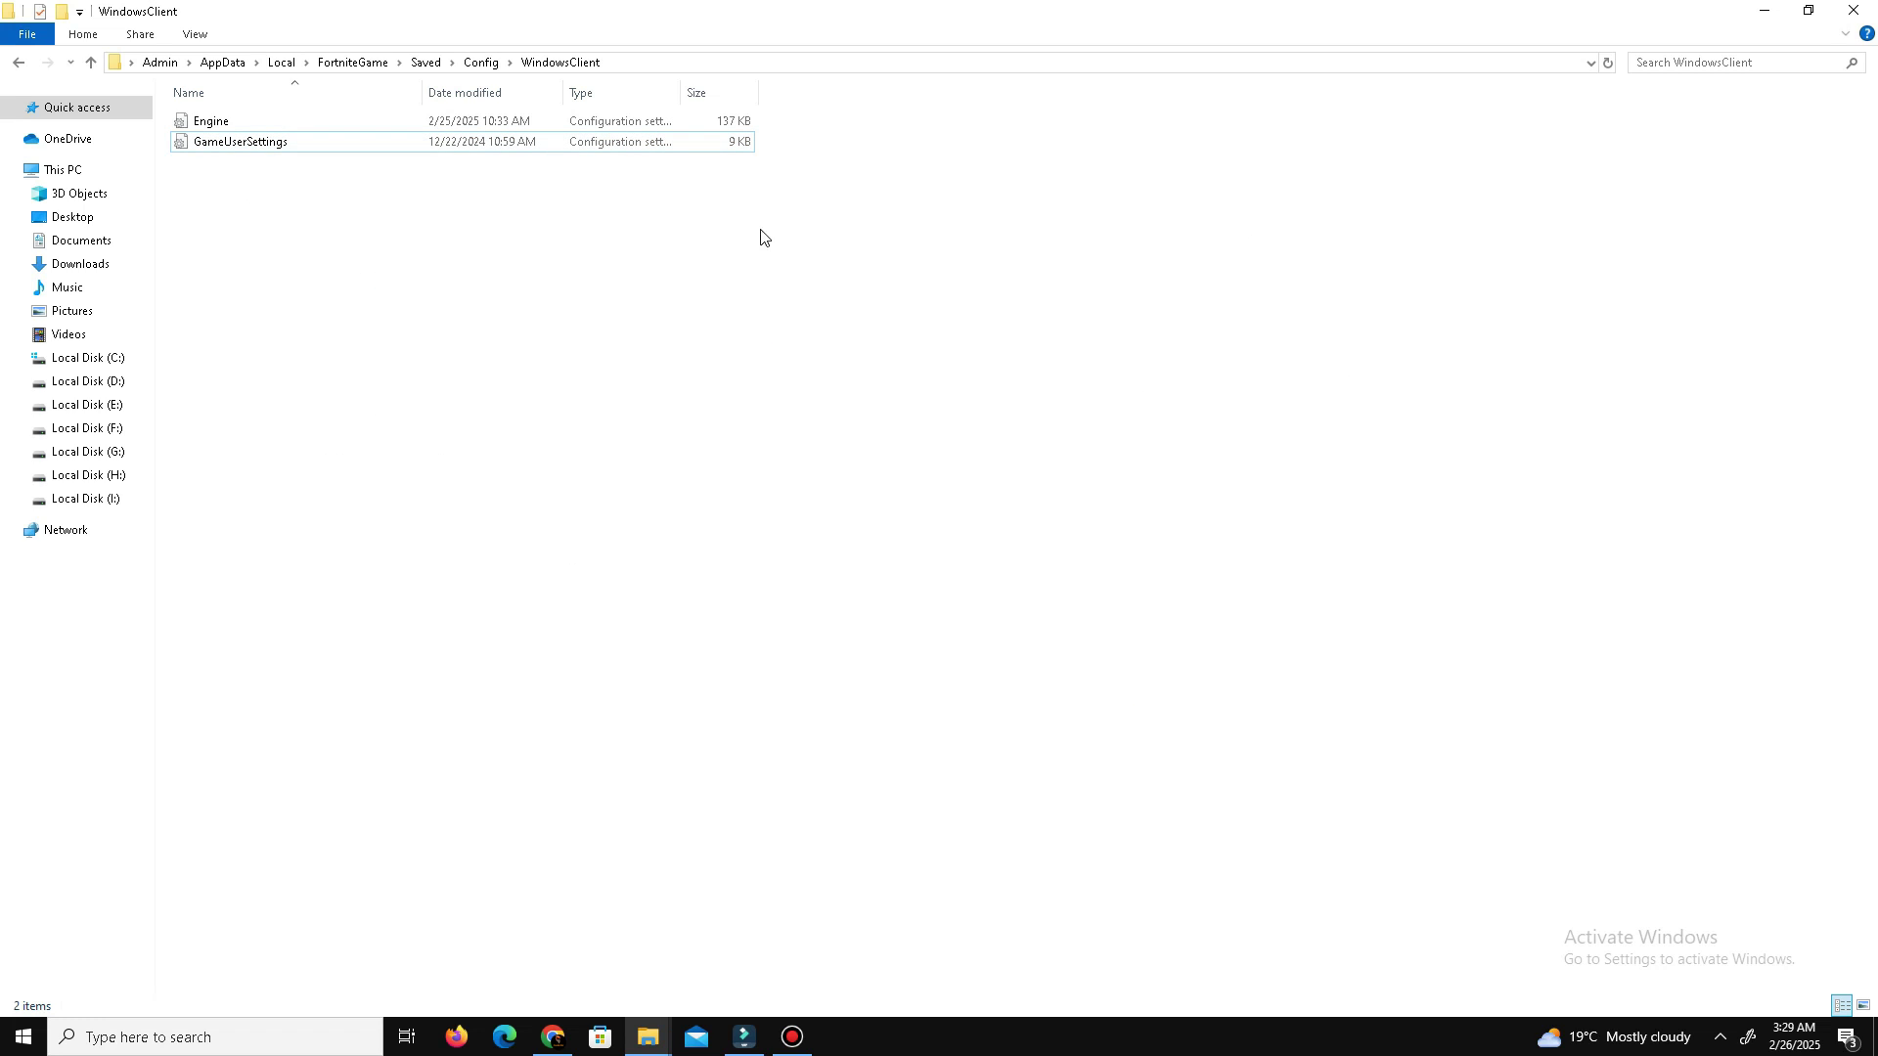
Select then deselect both config files, and run through the Forge course's hammer corridor
key(ctrl+a)
click(503, 251)
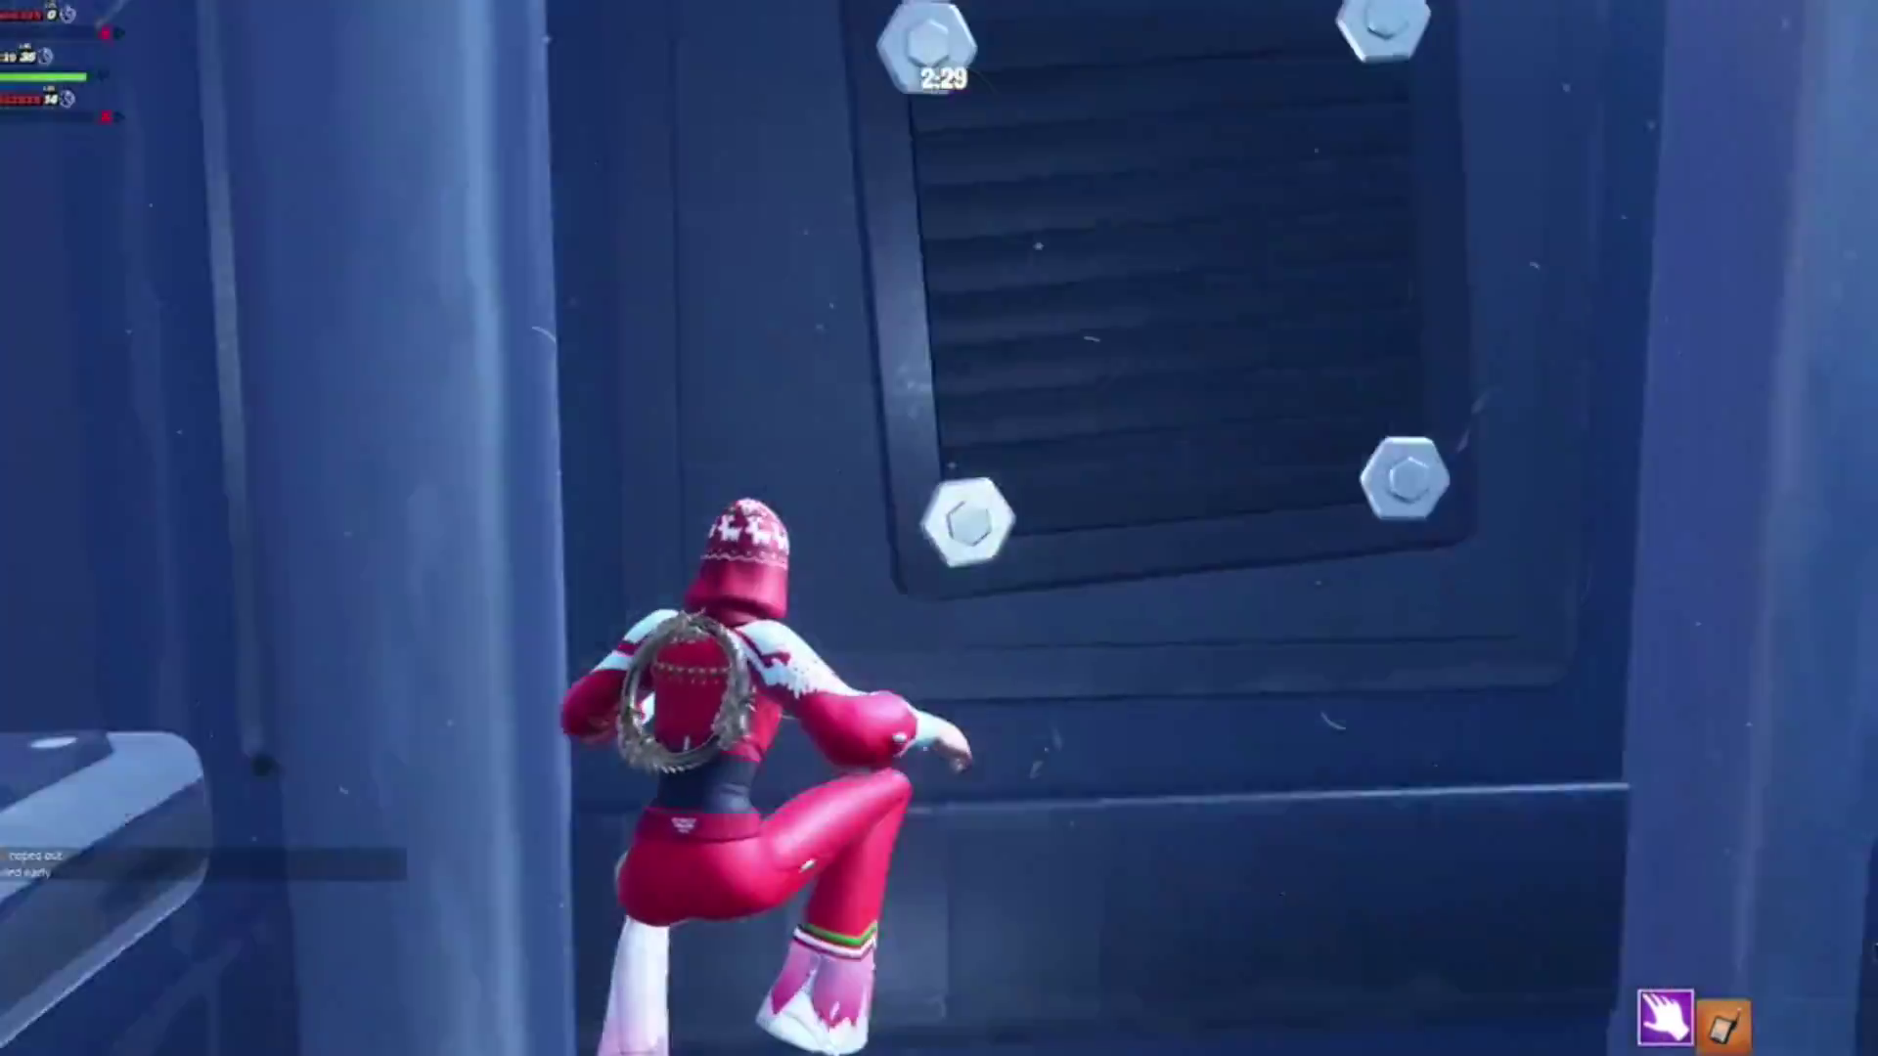
key(w)
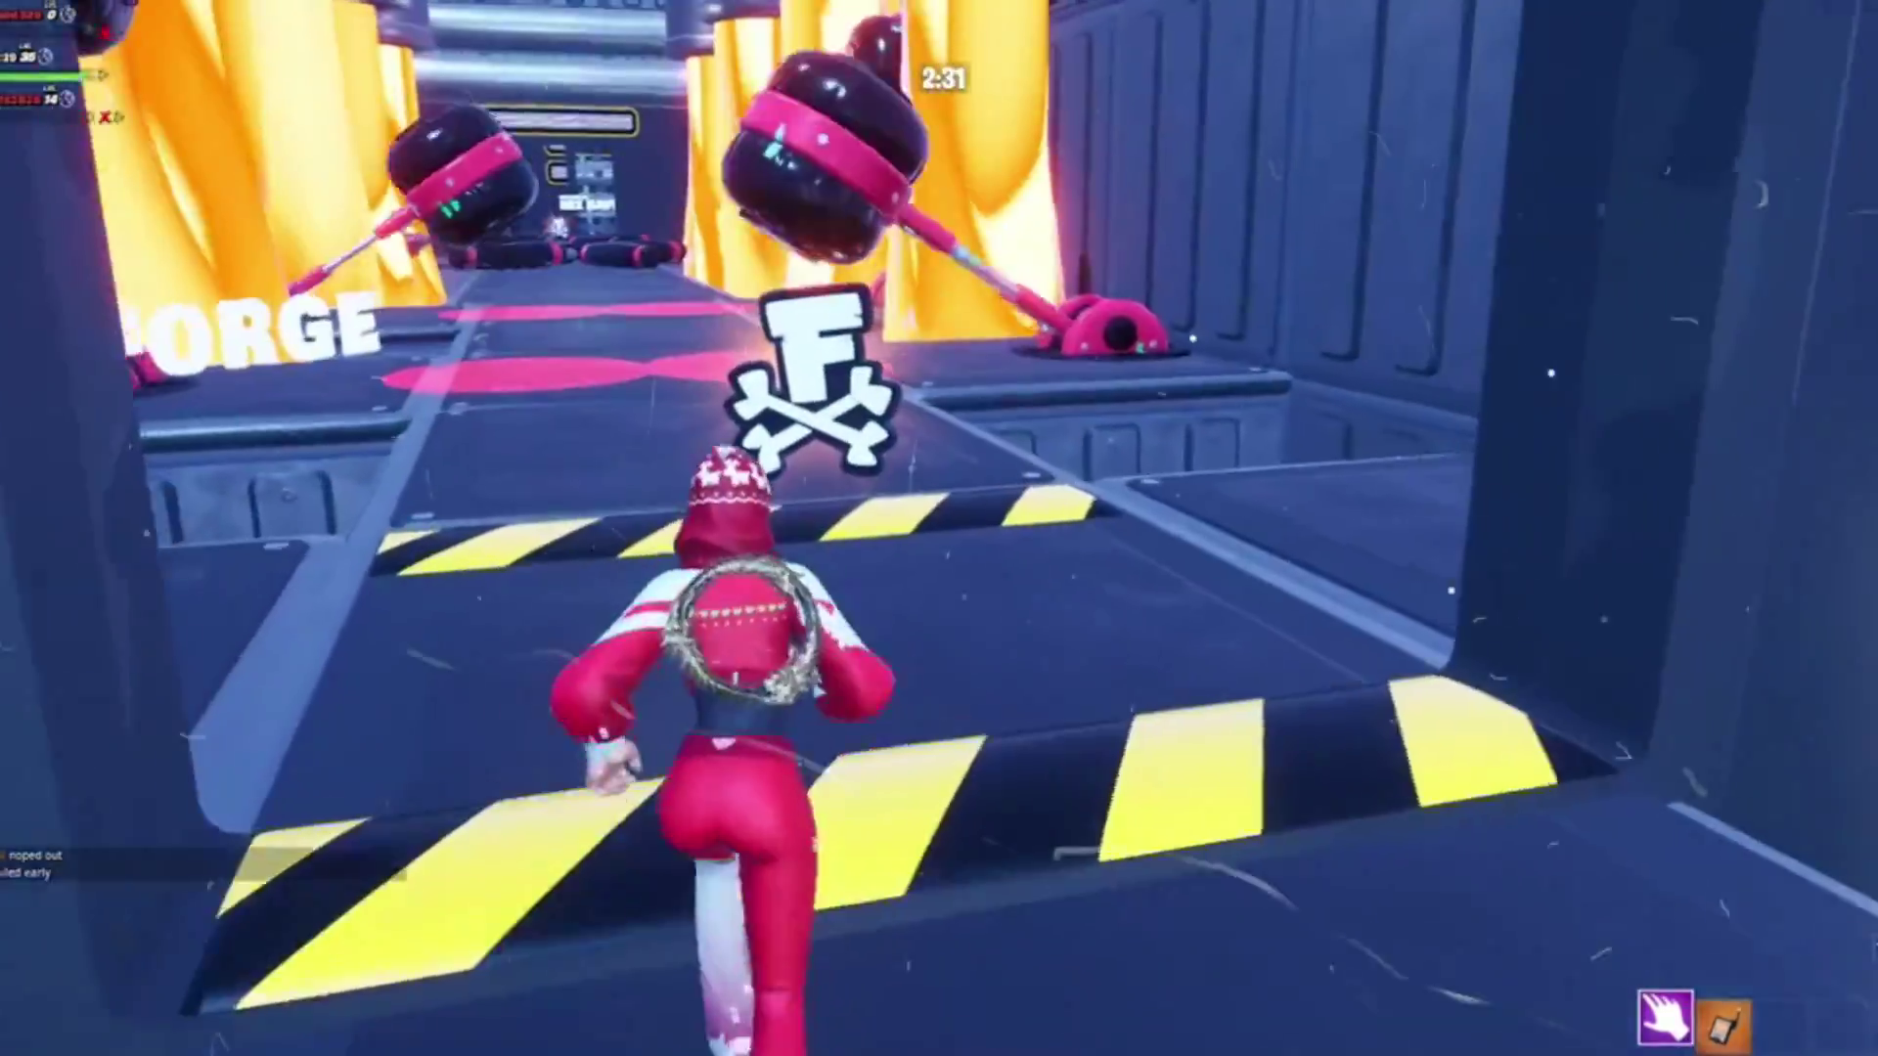
key(w)
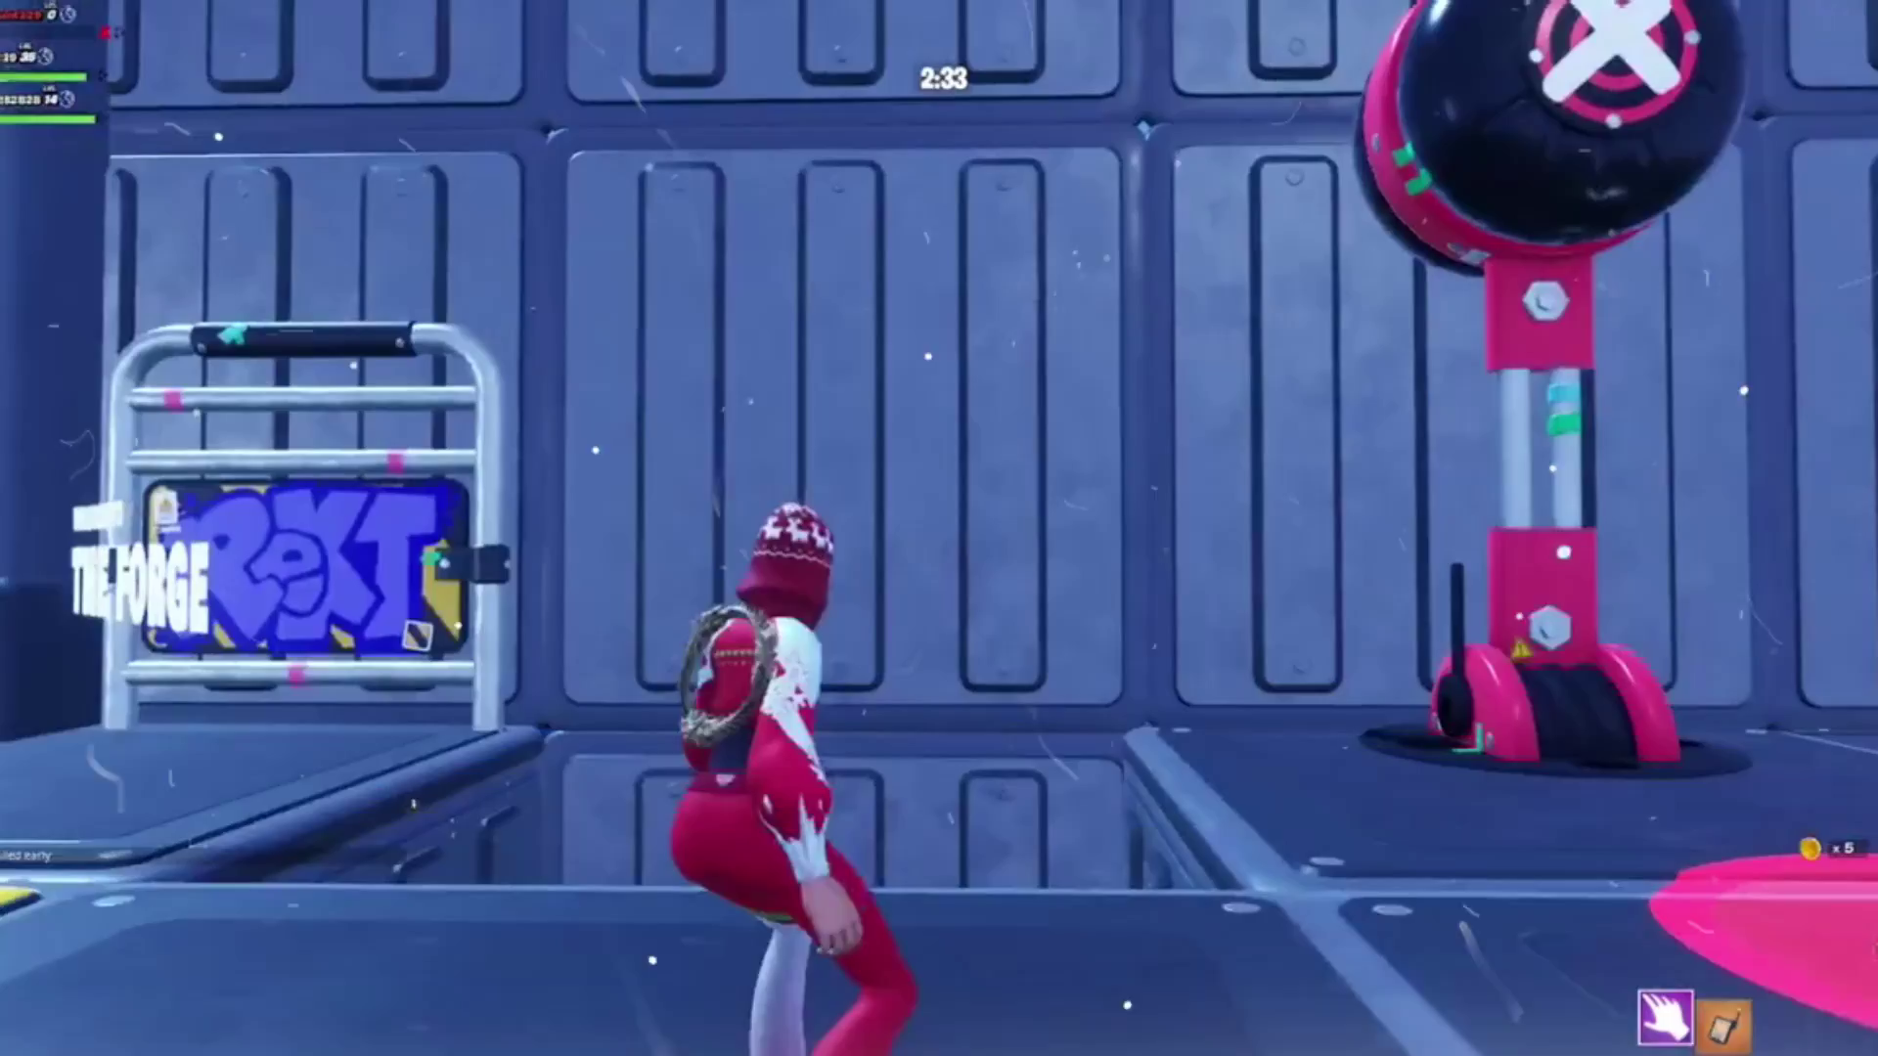
key(w)
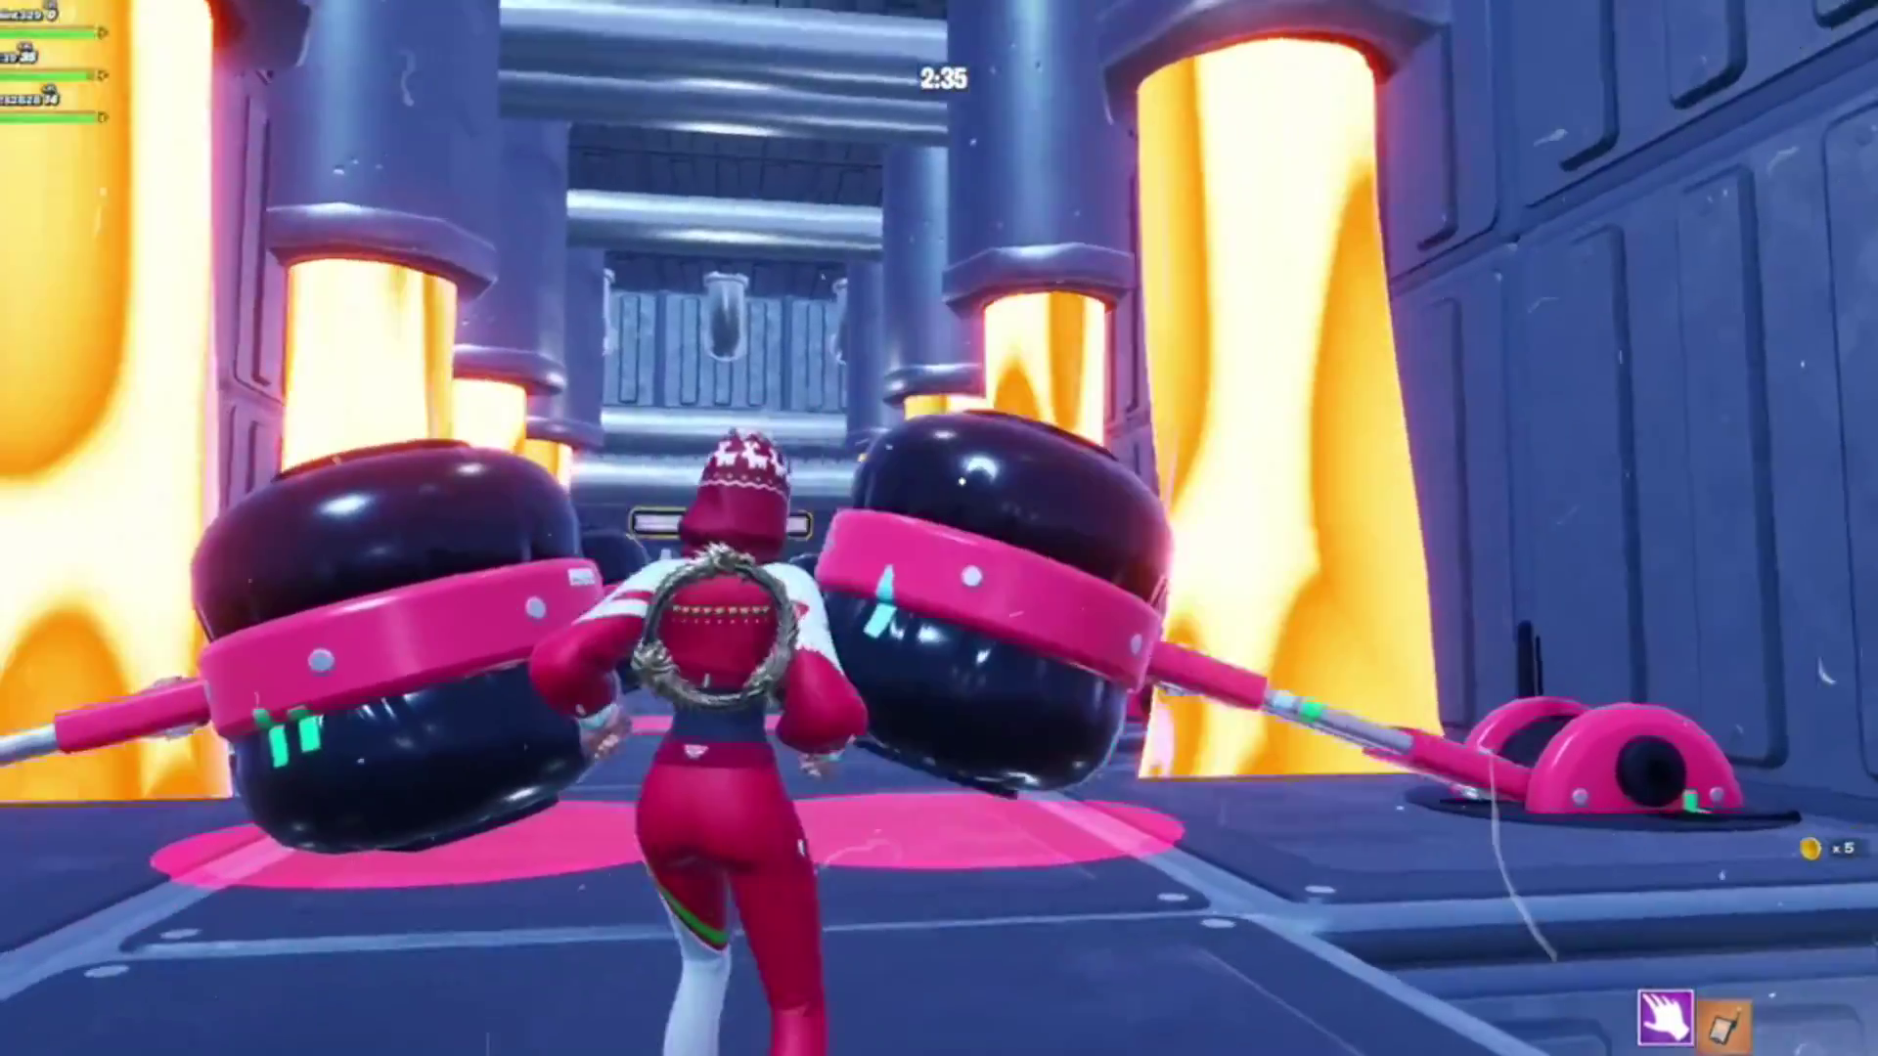
key(w)
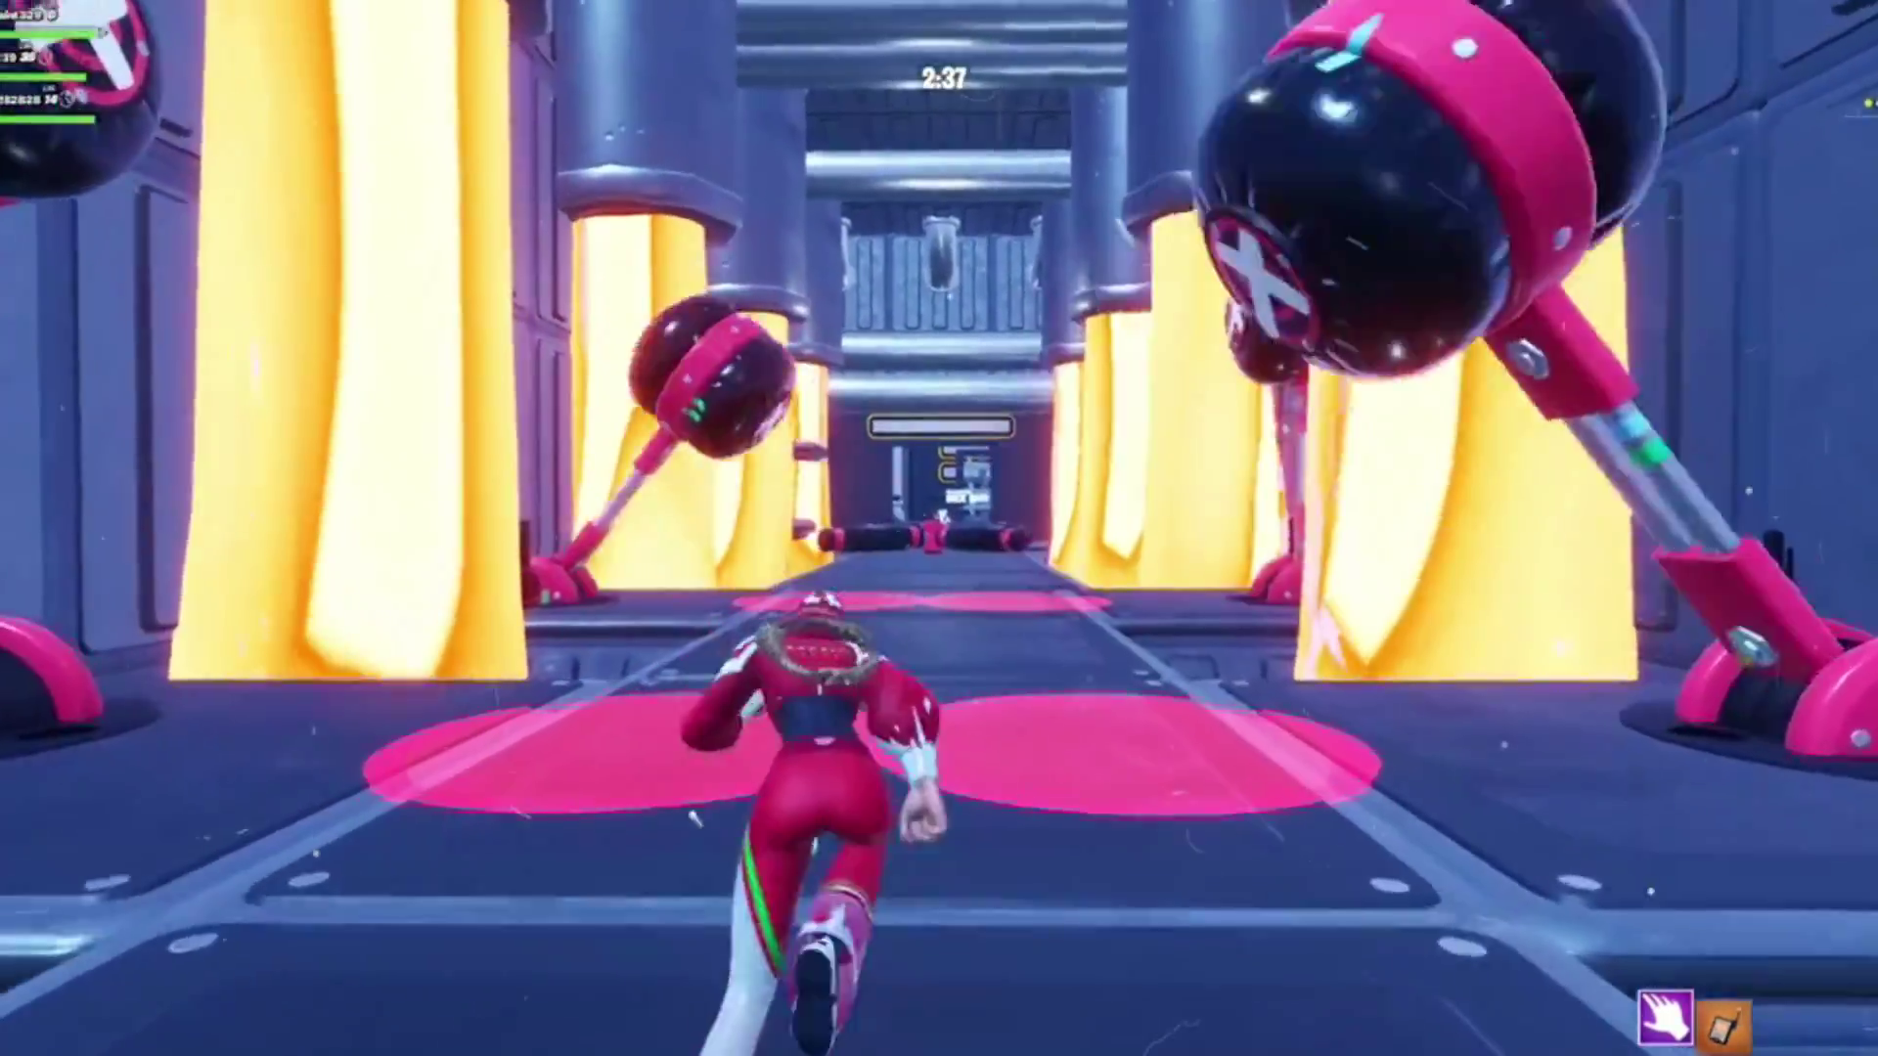
key(w)
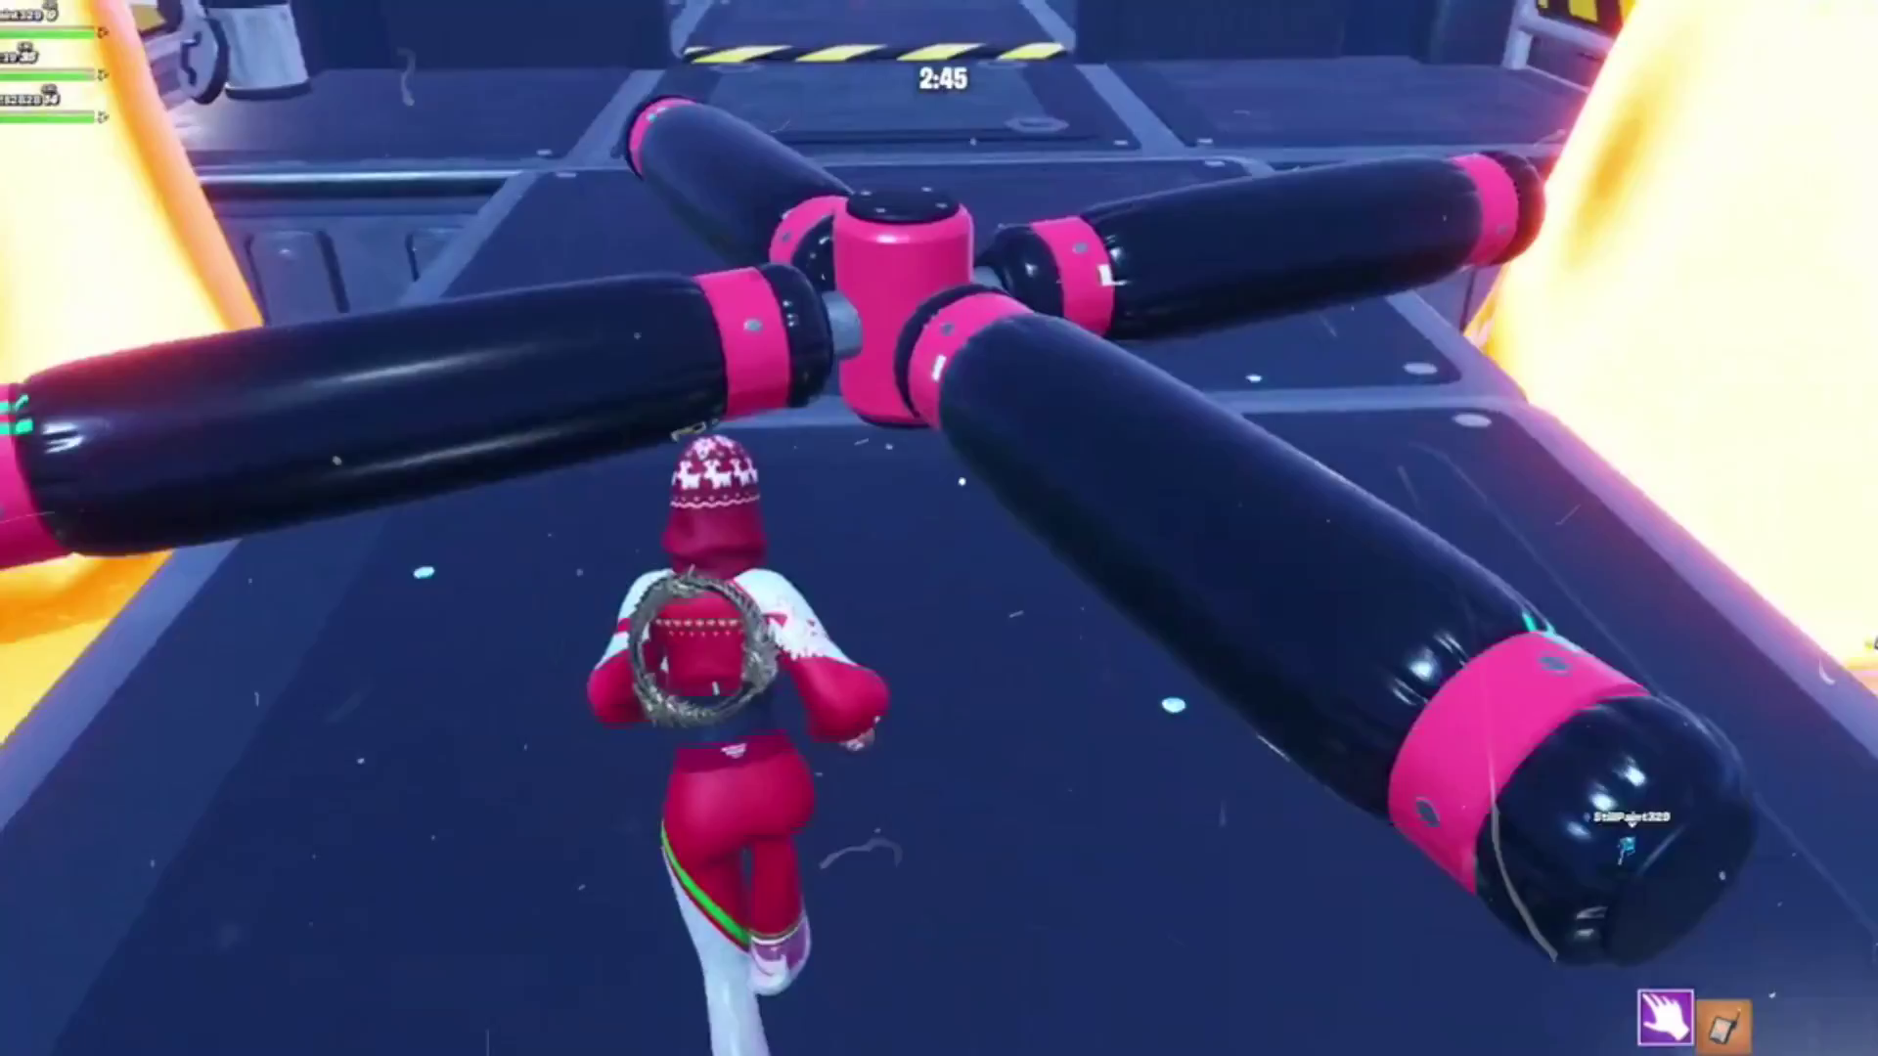
Keep running past the spinning cross and Hex Haven sign, through the pipe room
key(w)
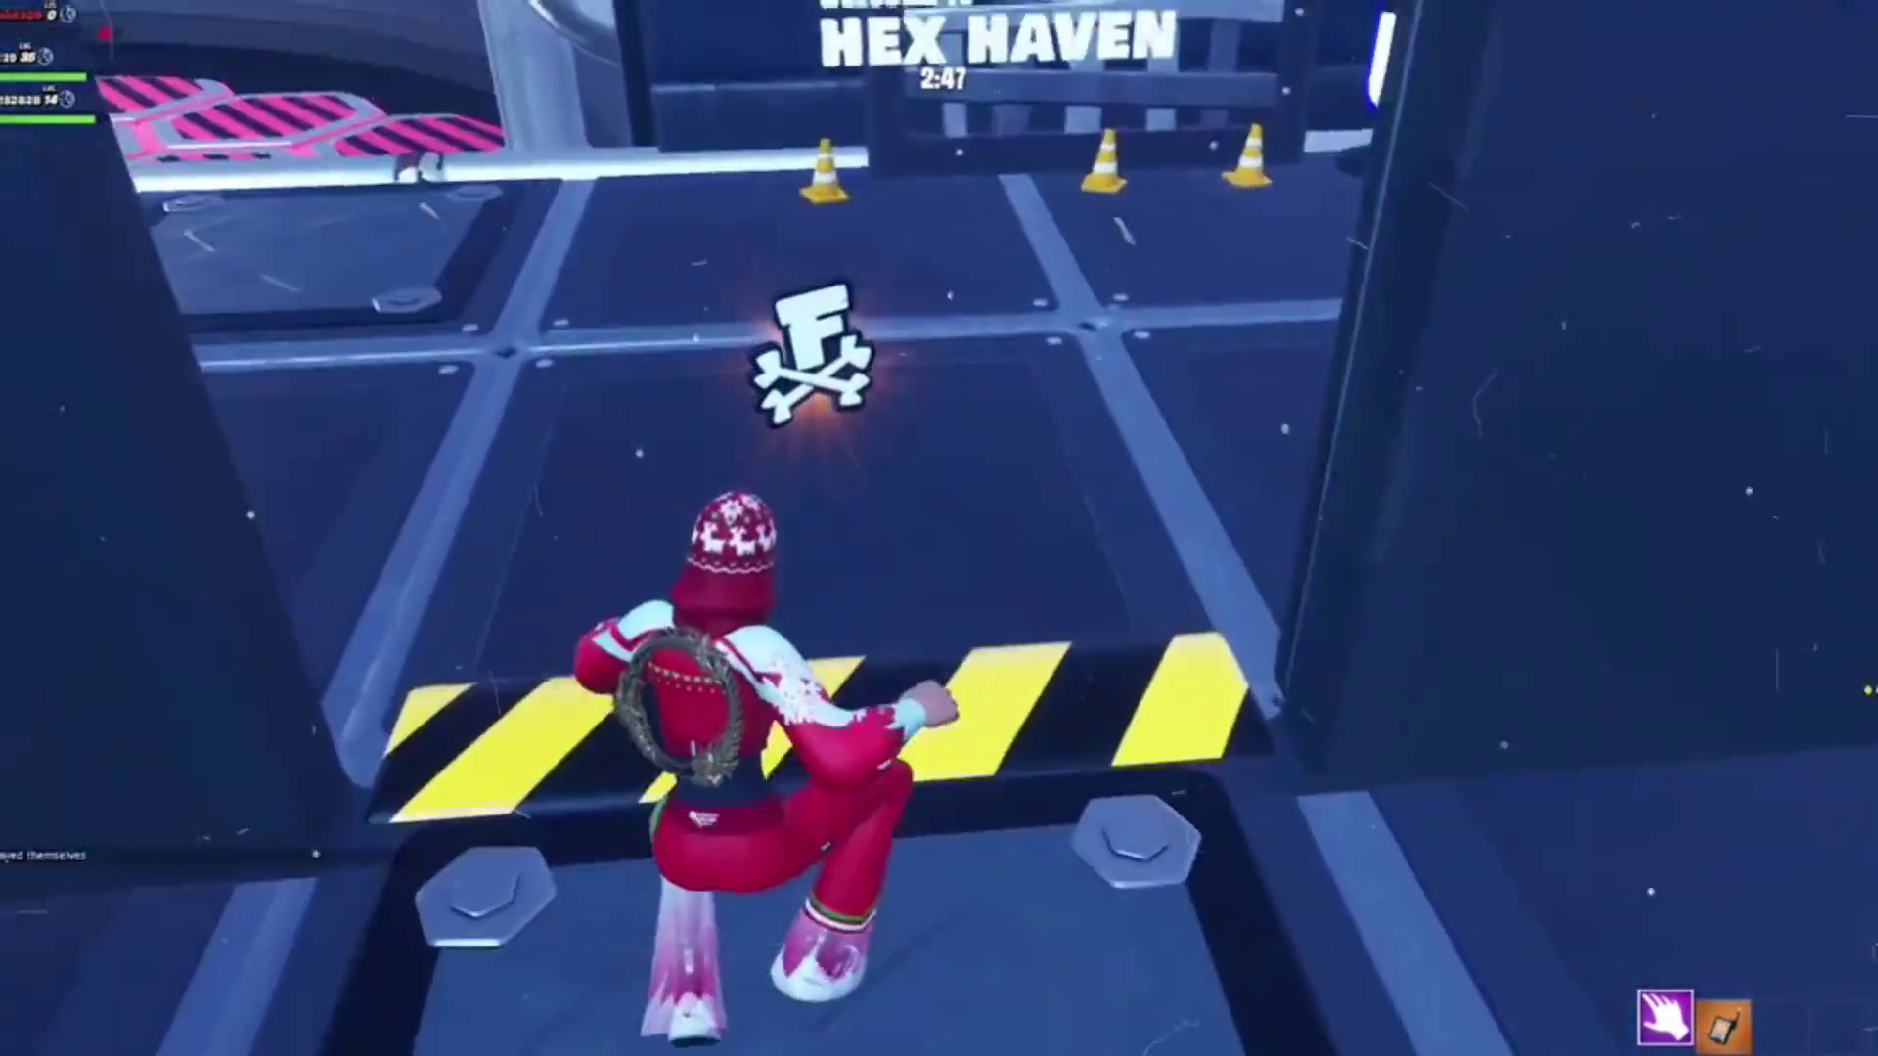
key(w)
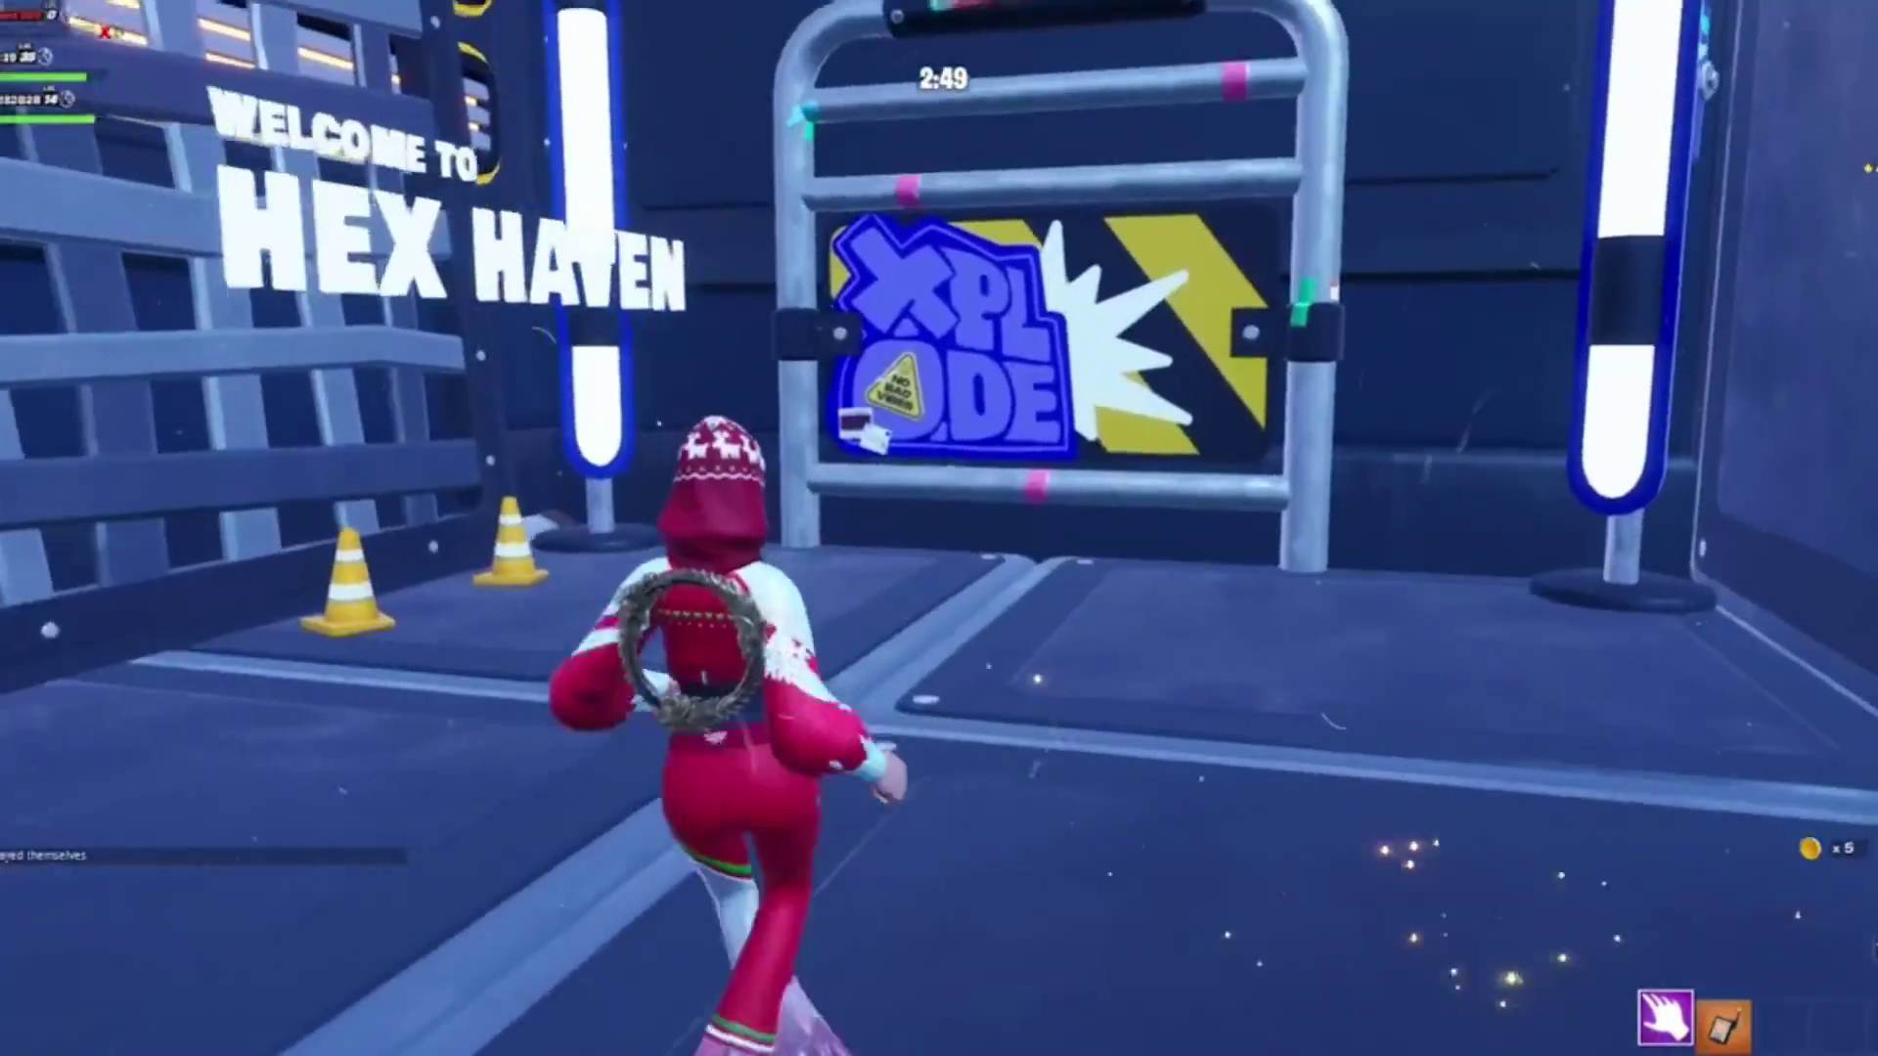
key(w)
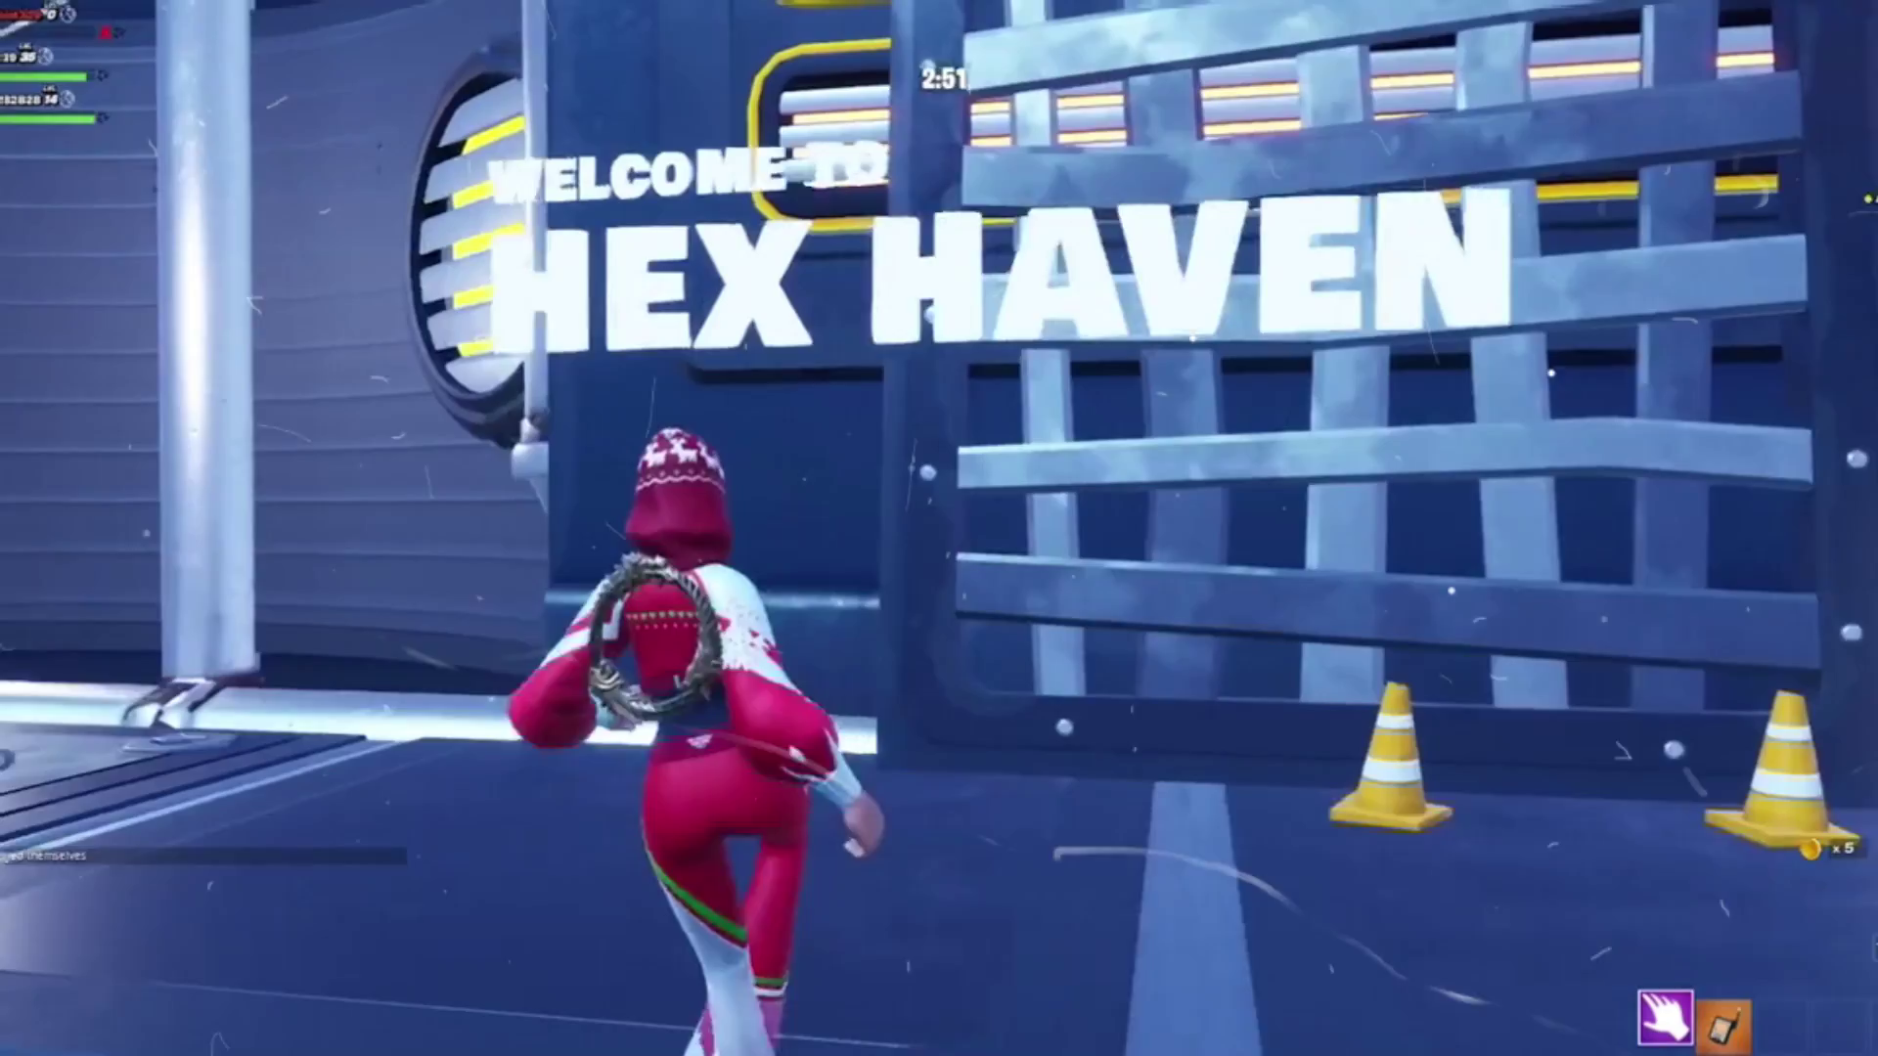
key(w)
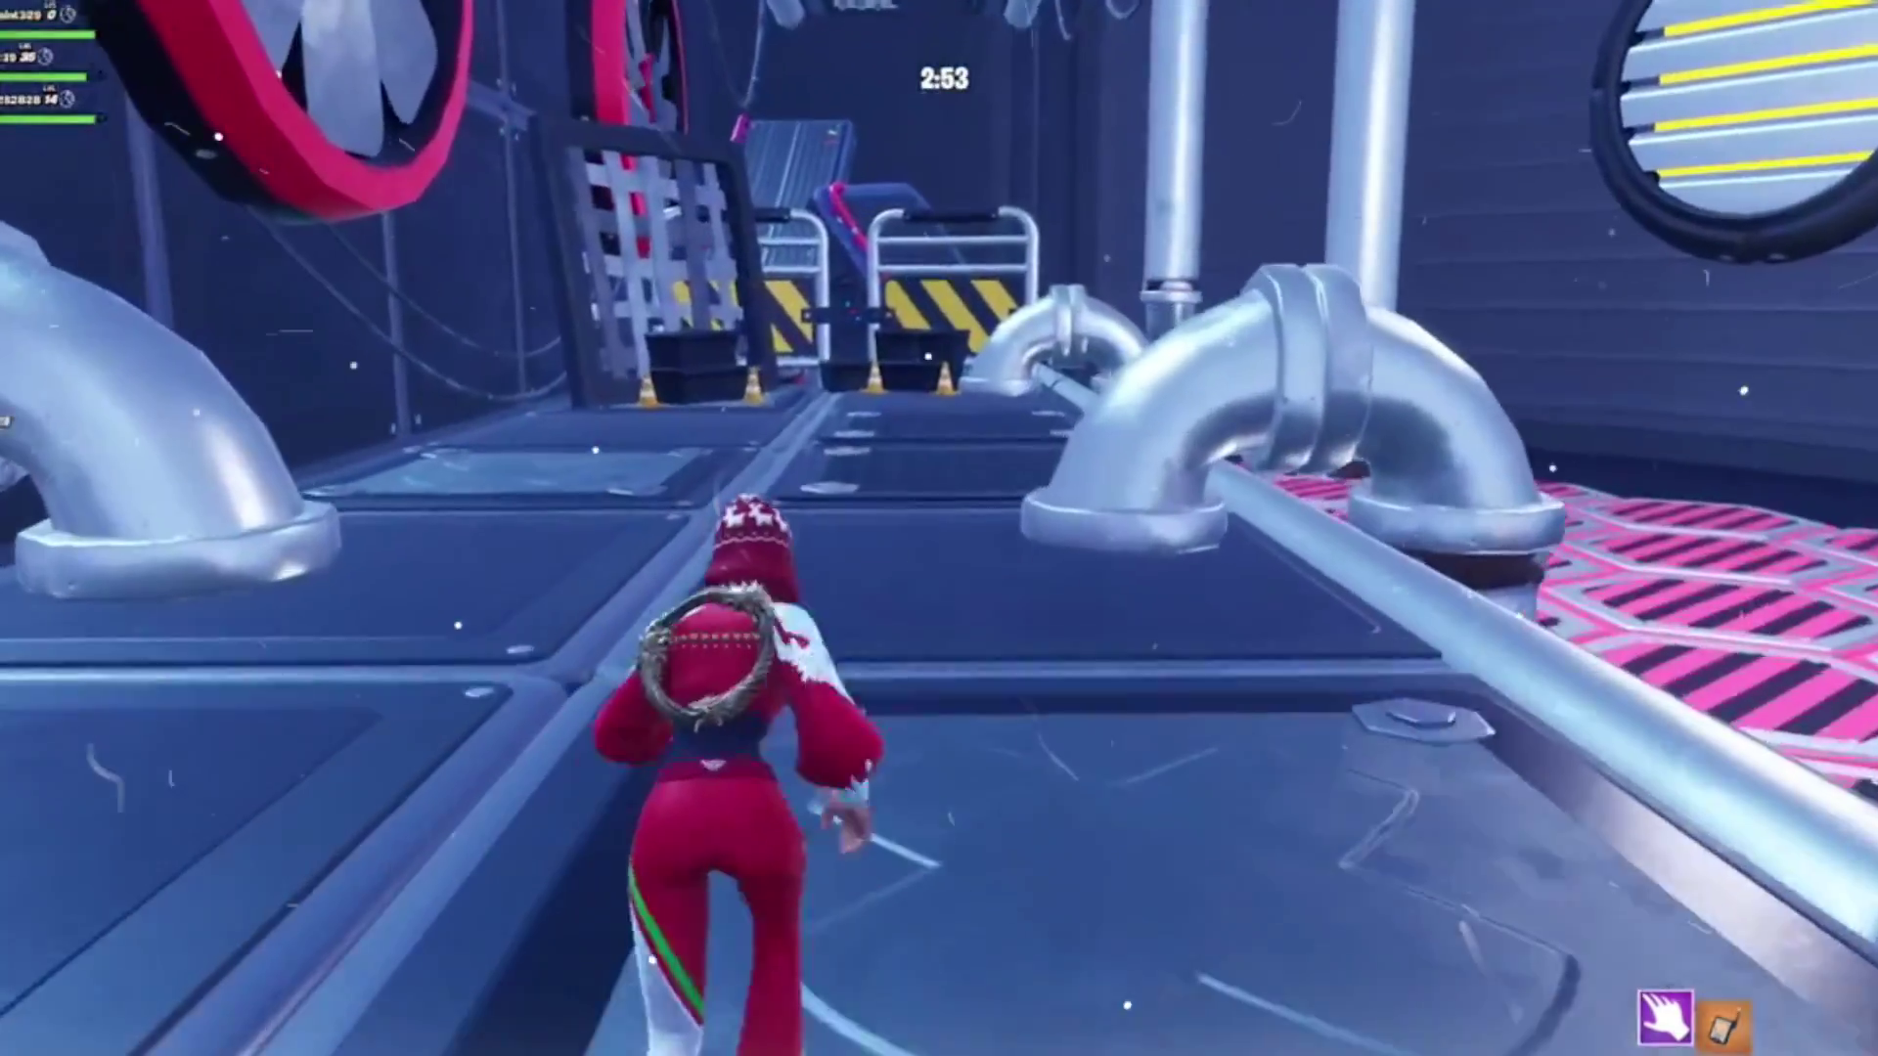
key(w)
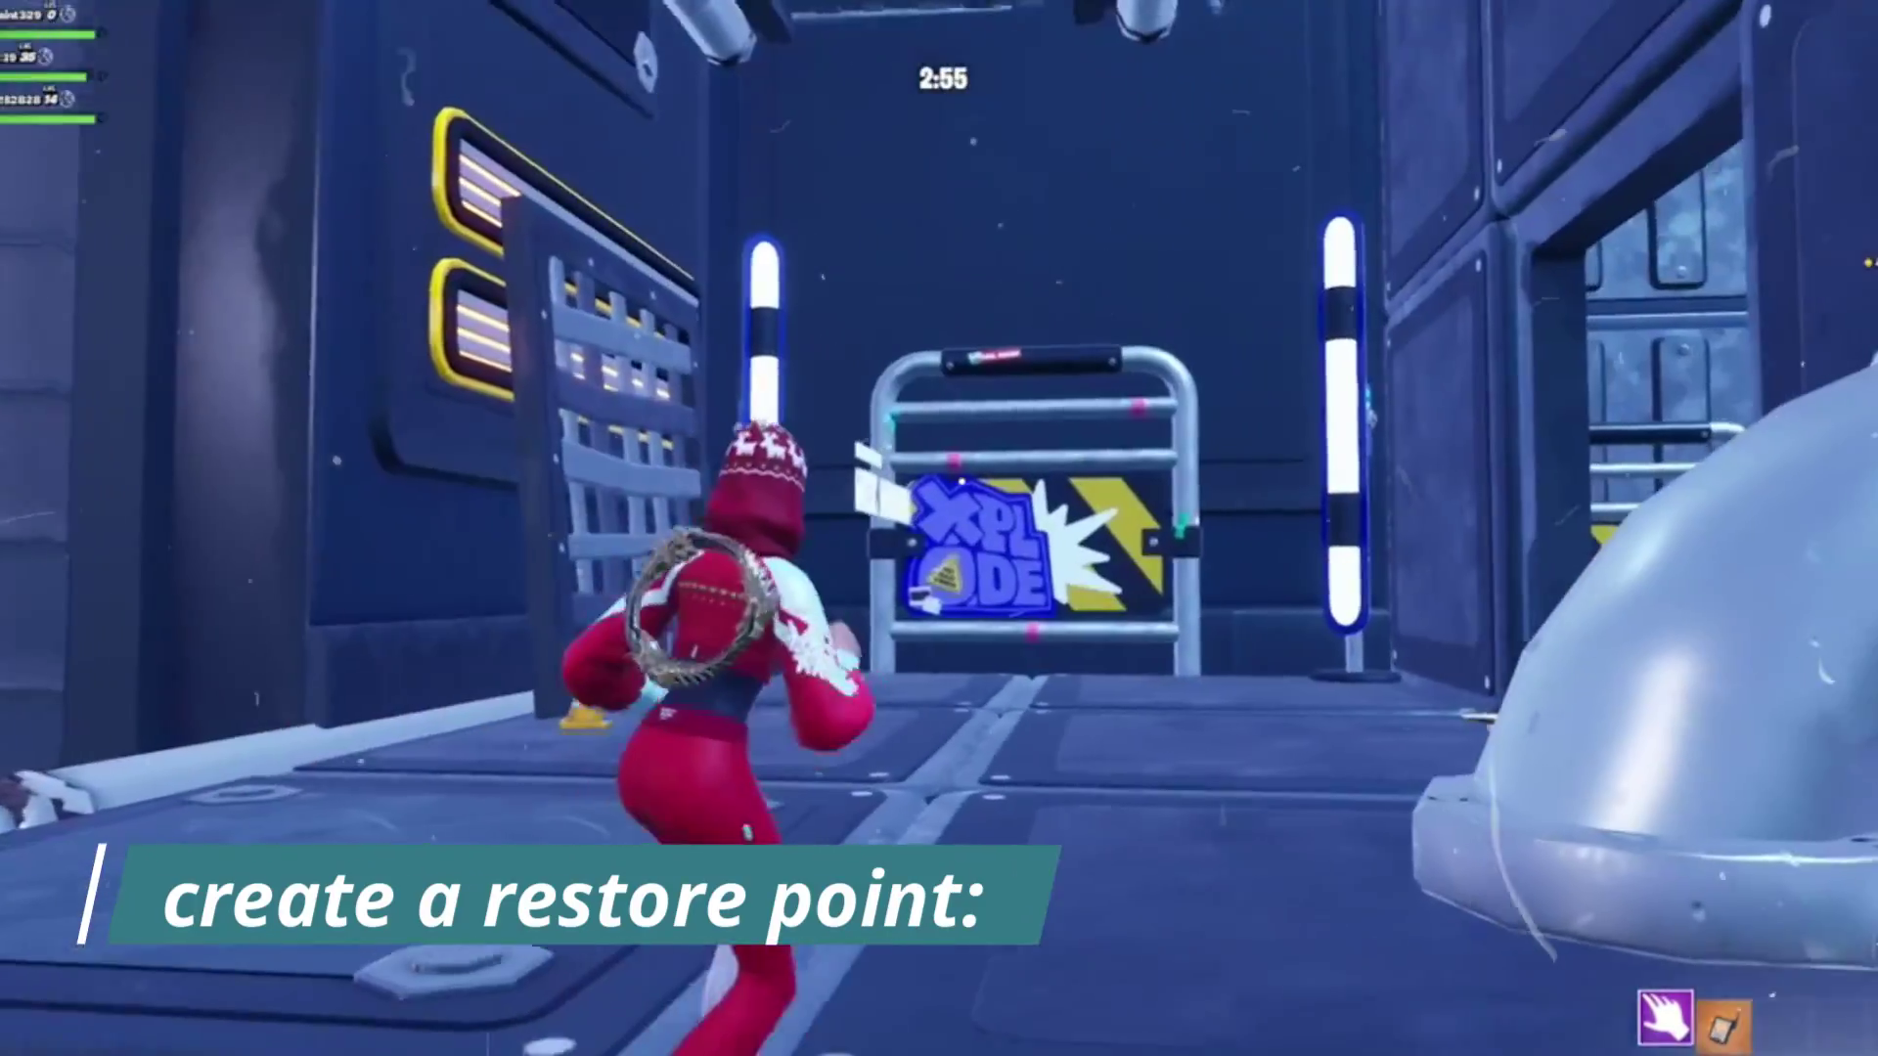
key(w)
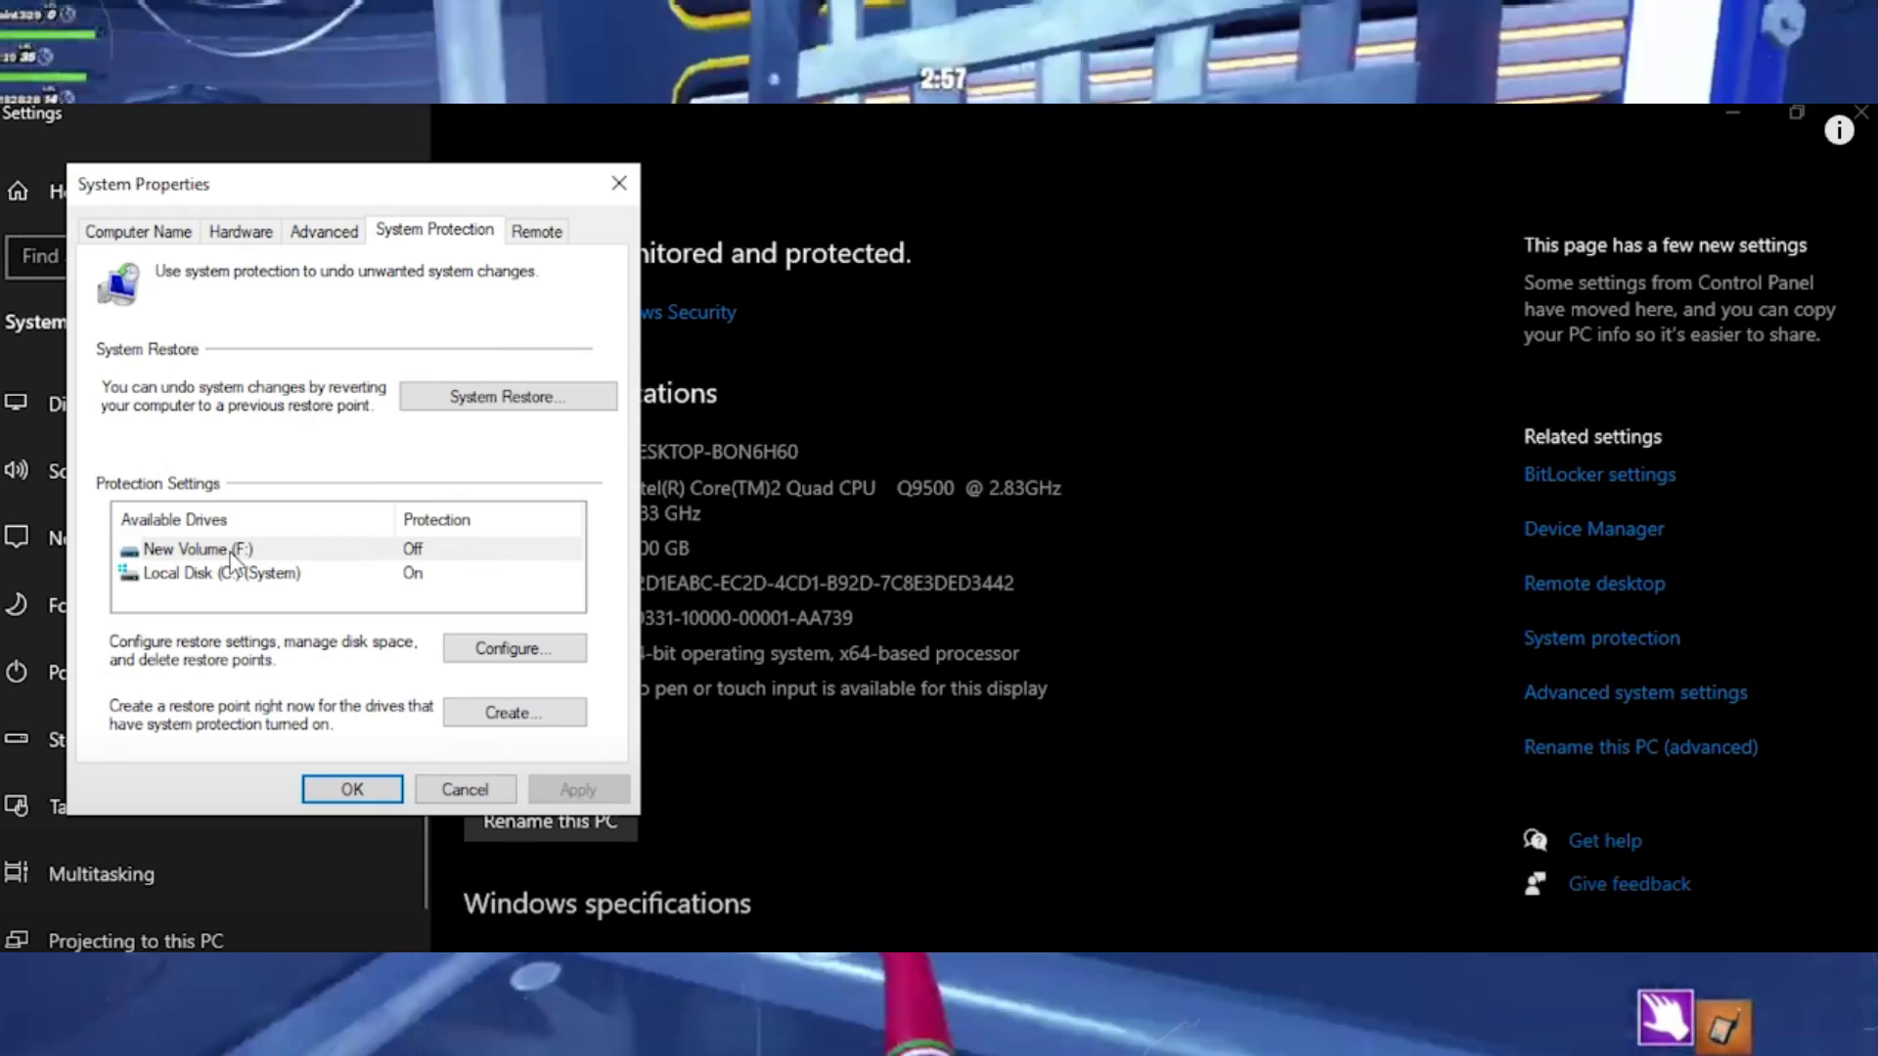
key(w)
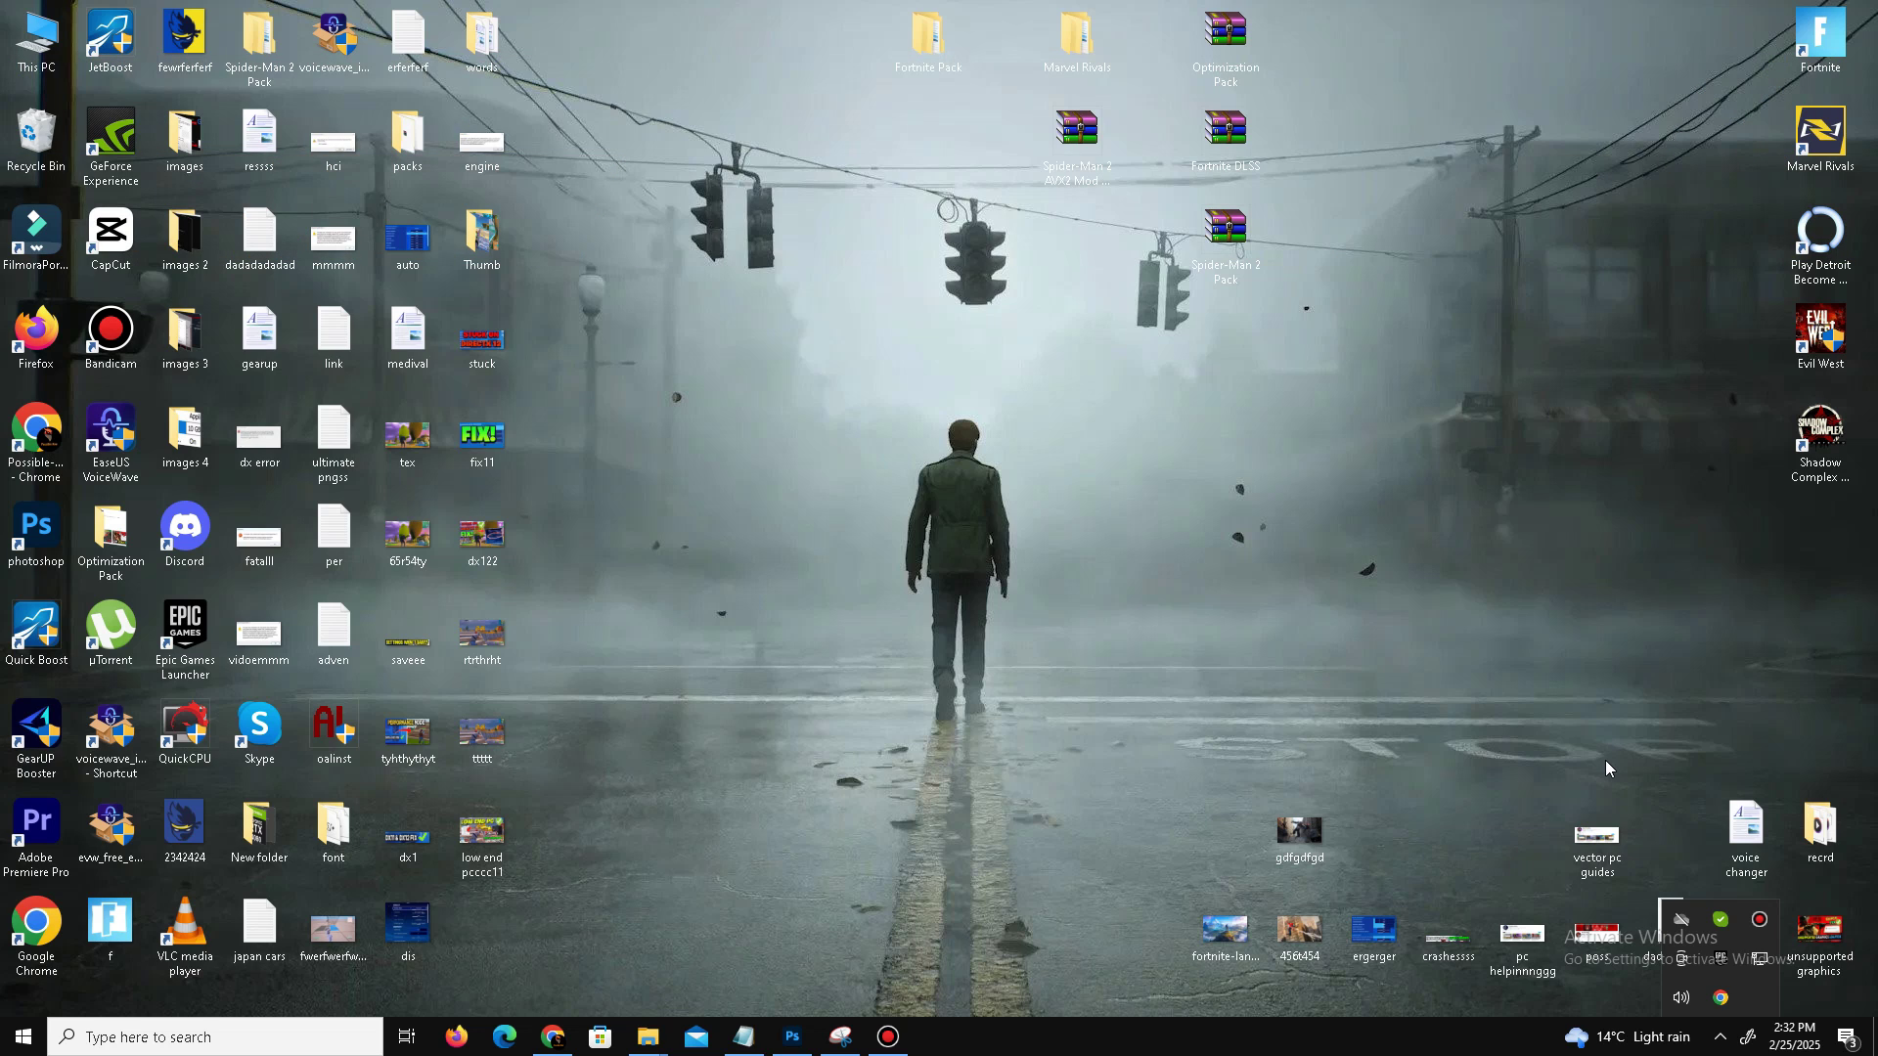
Open the Settings app by searching 'se' in Windows Search
click(177, 1040)
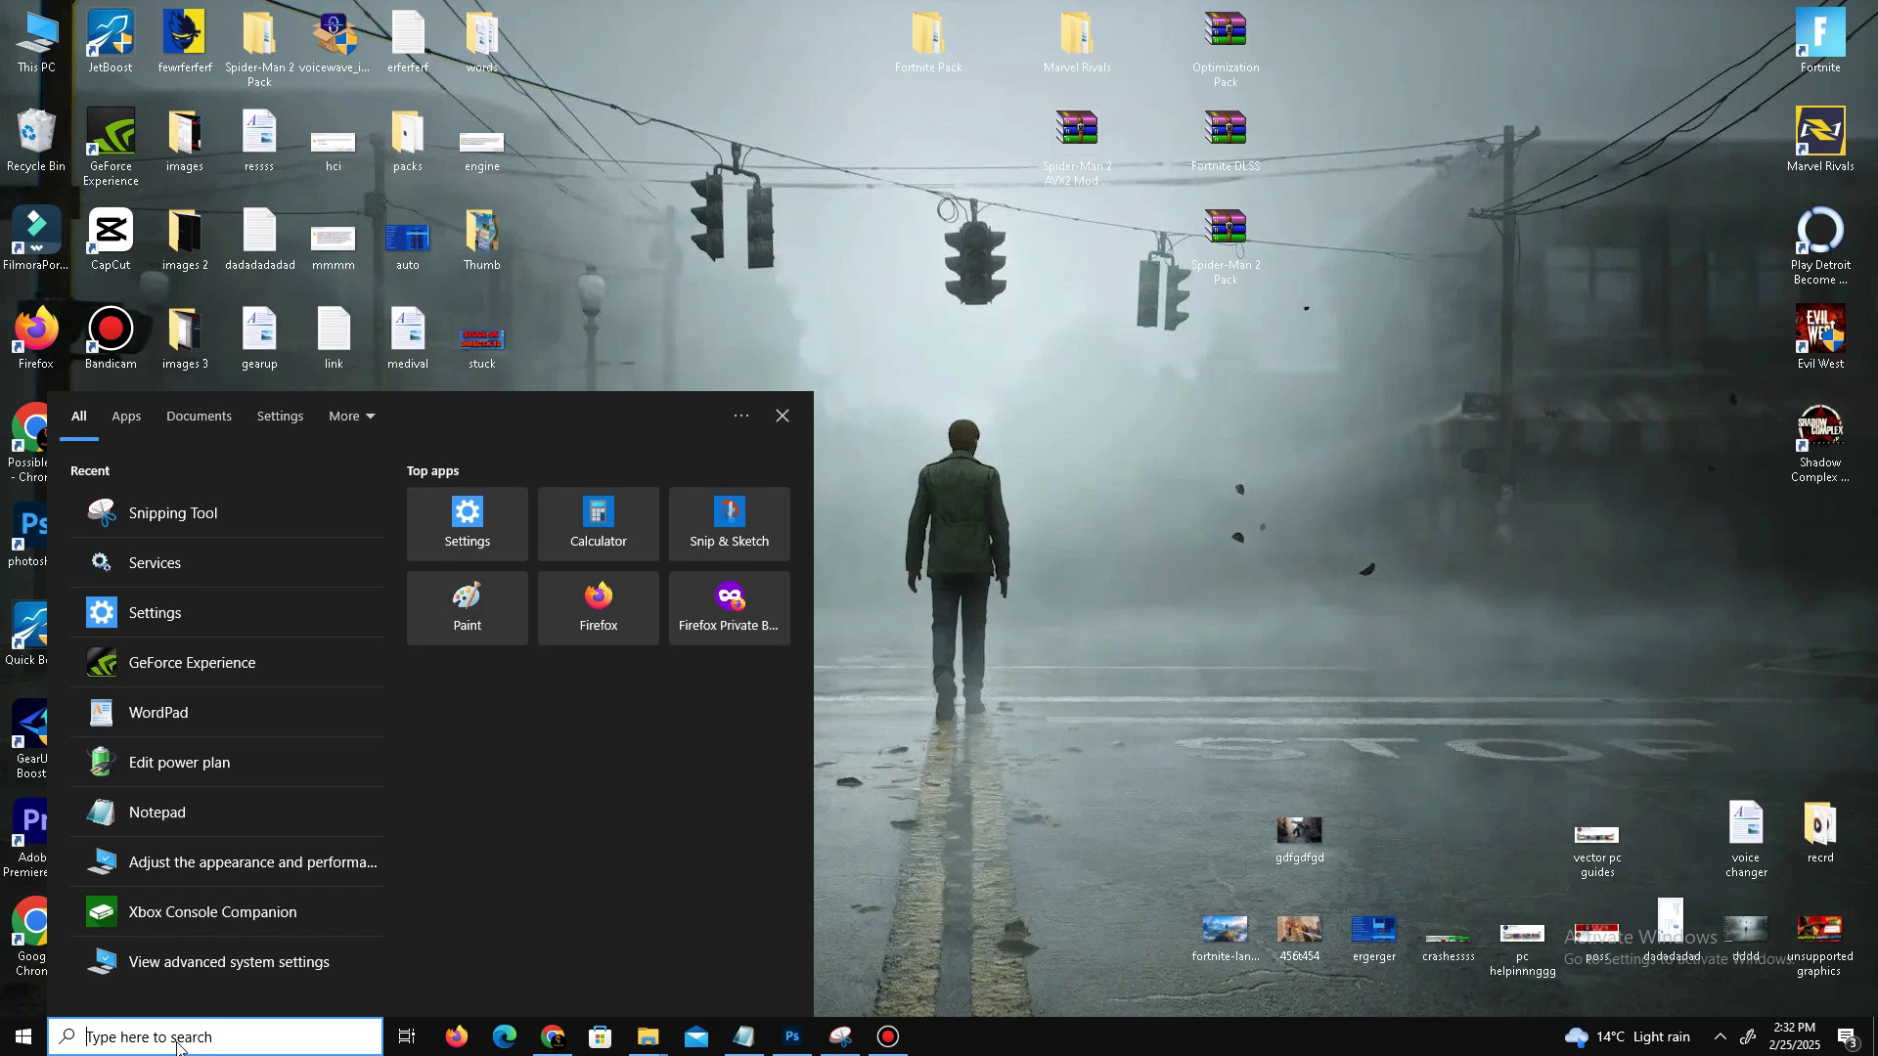
text(se)
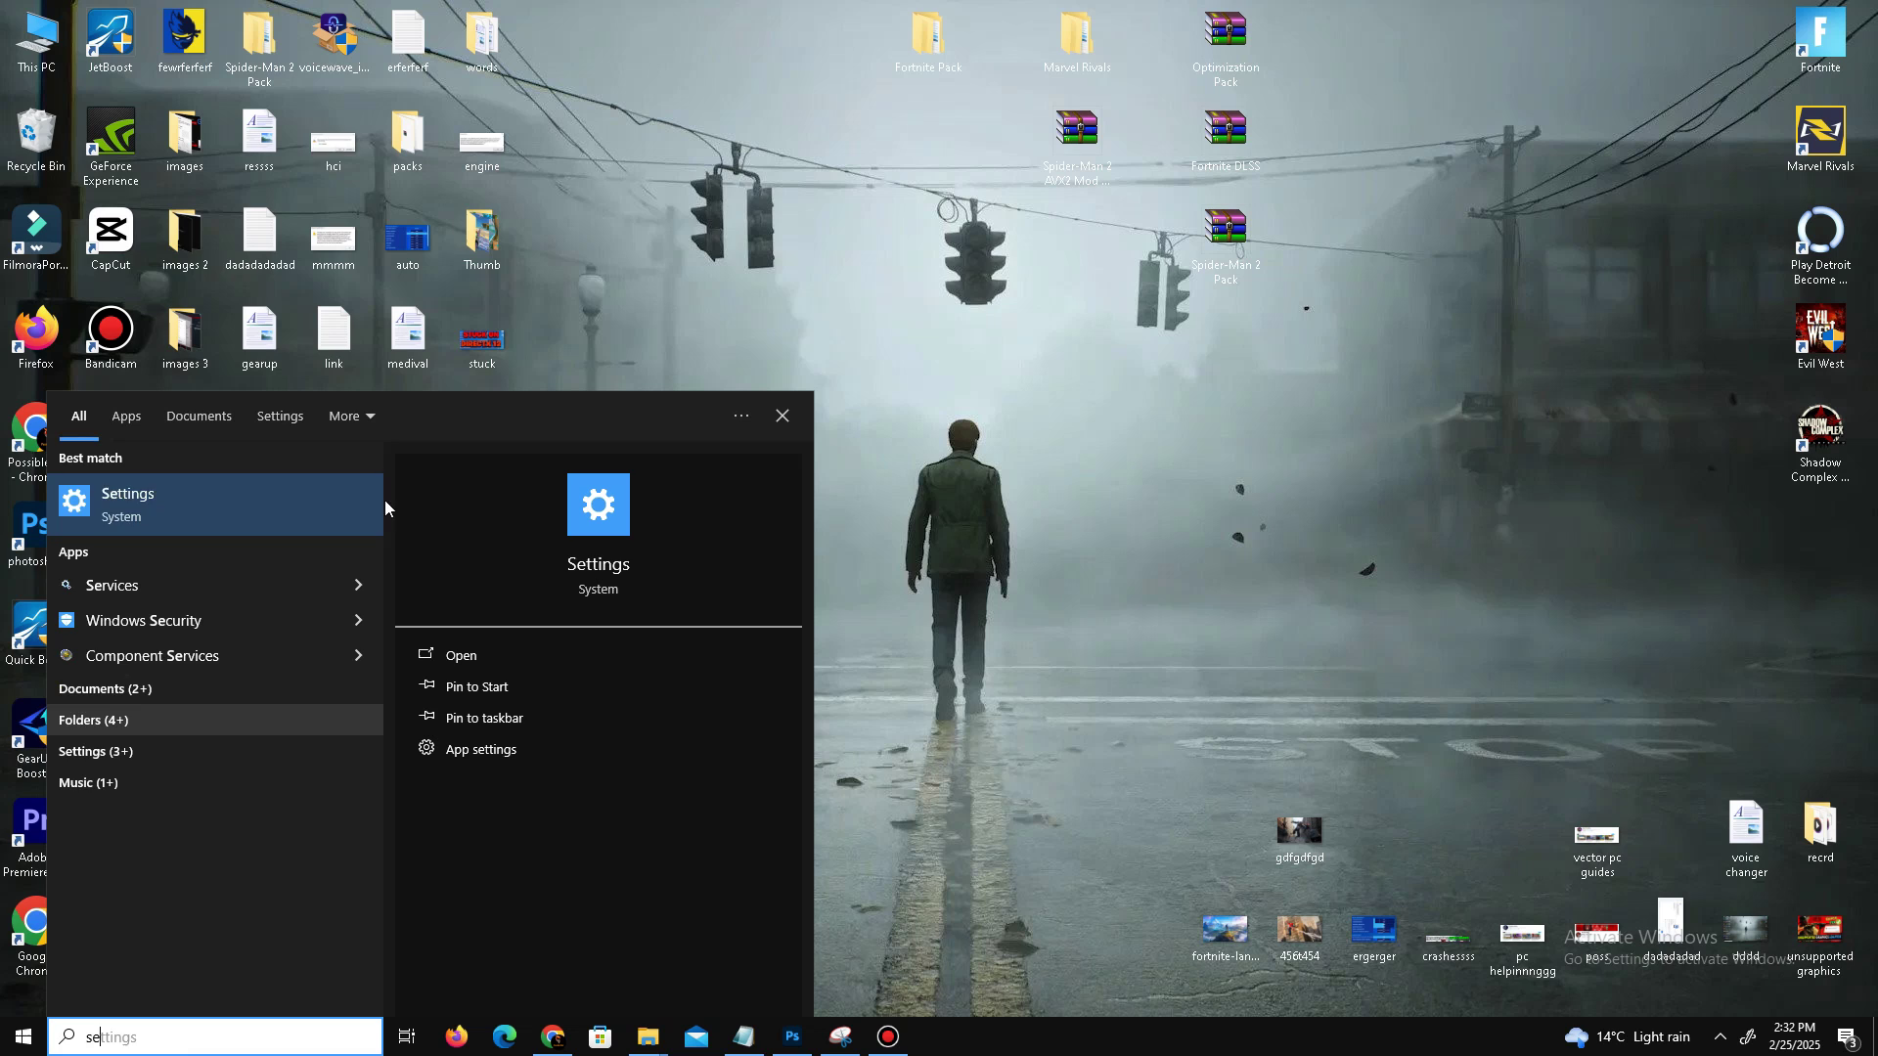
click(211, 509)
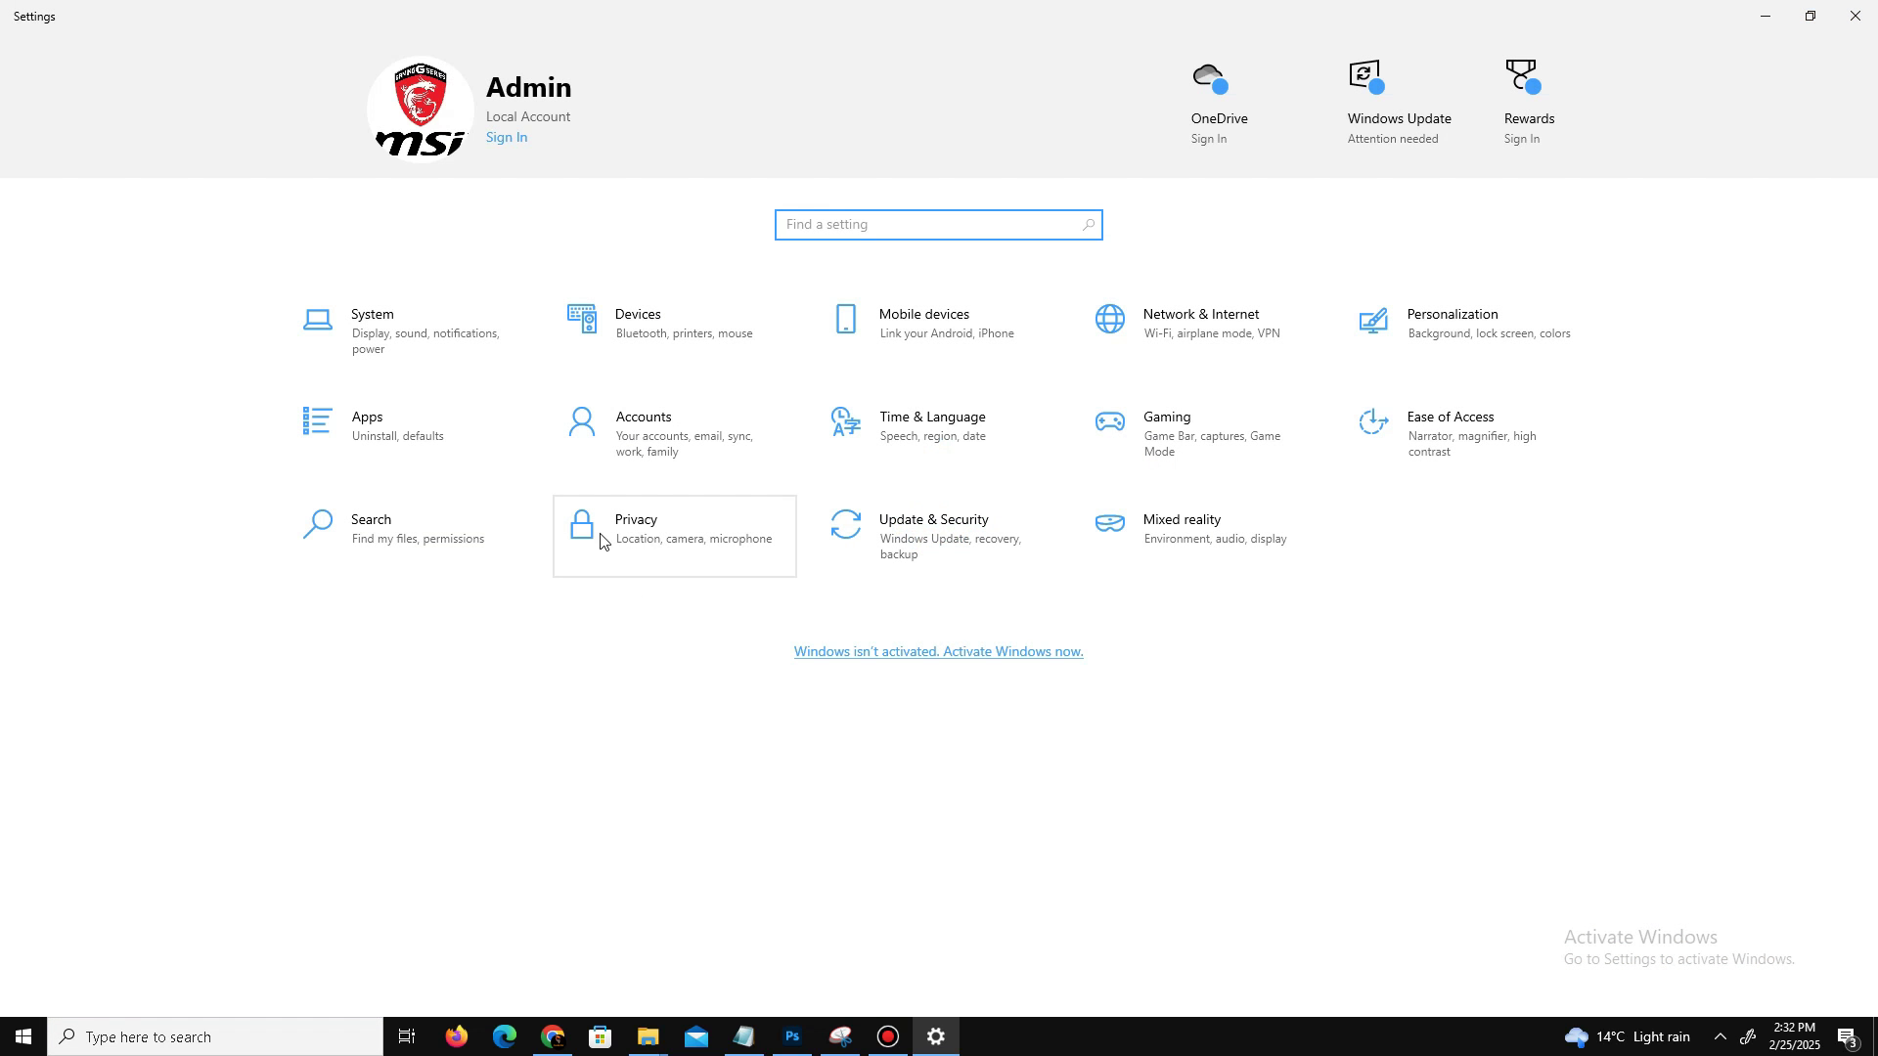
Go to Privacy > Background apps and confirm every app is switched off
click(665, 536)
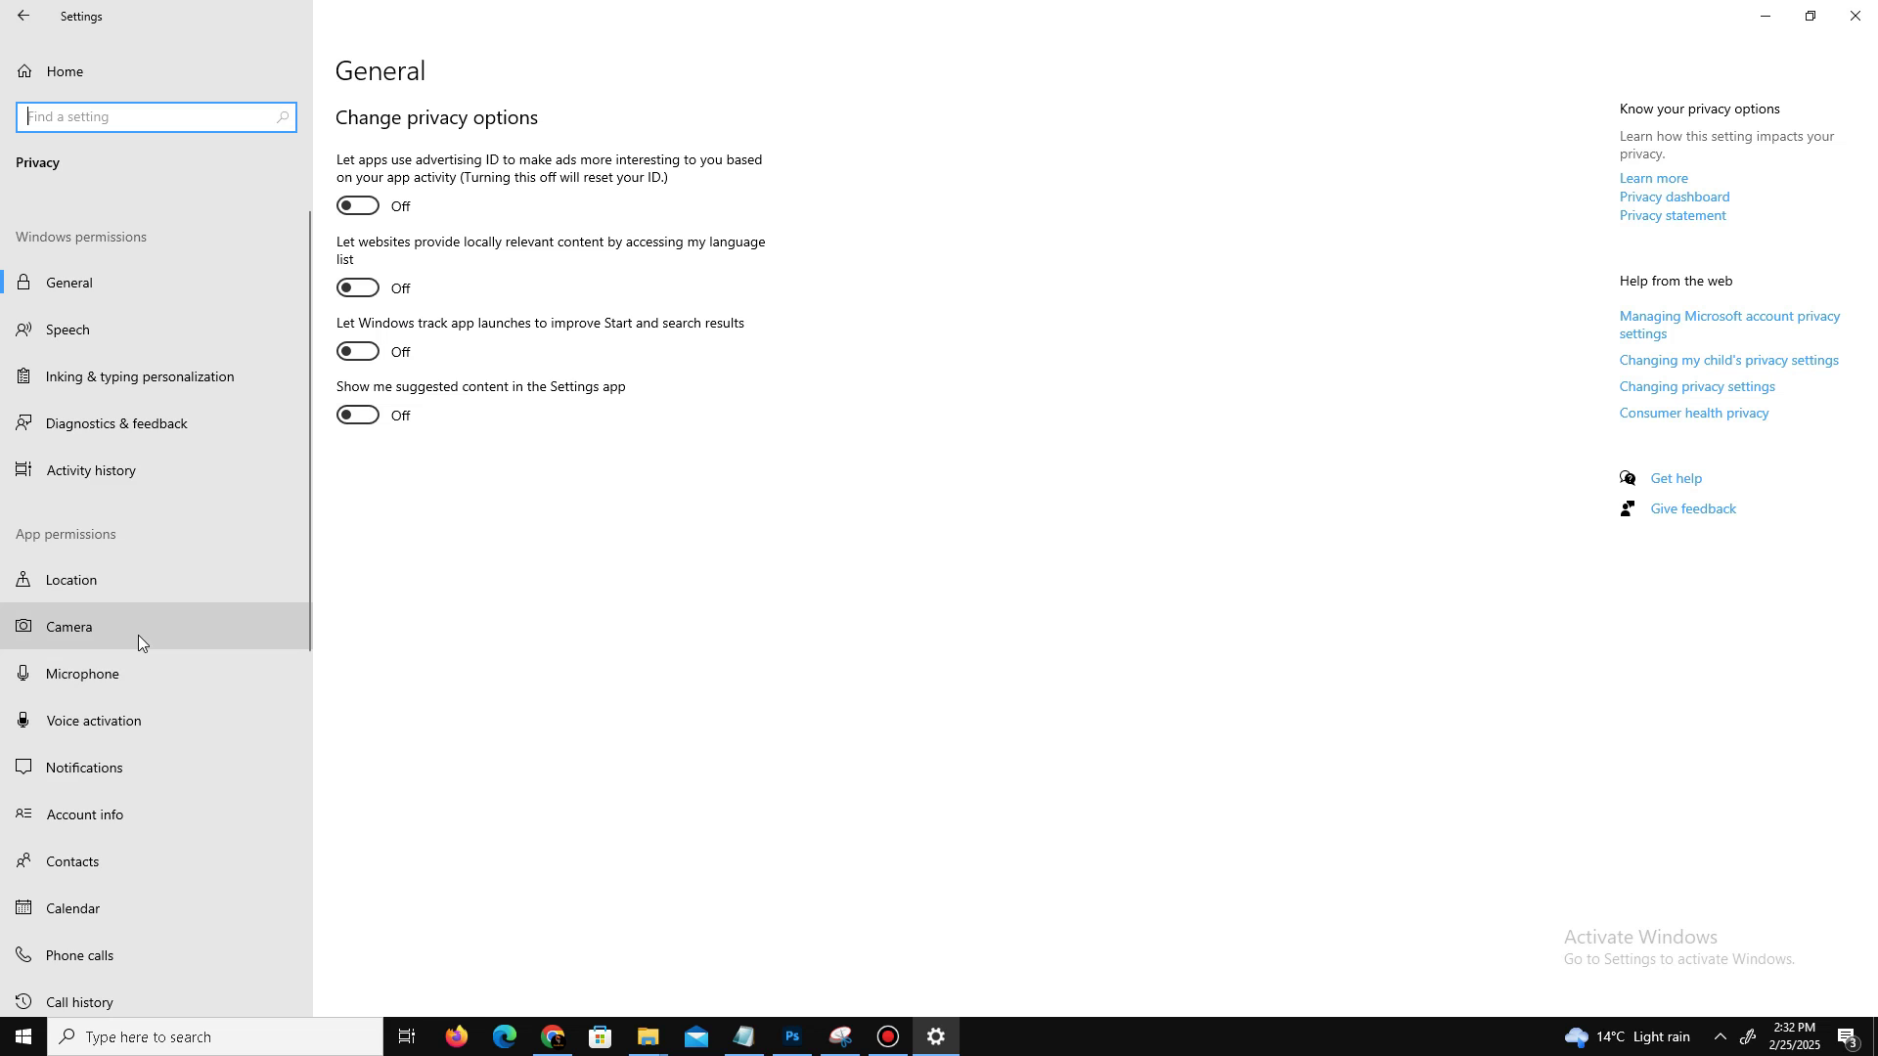
scroll(136, 645, down, 5)
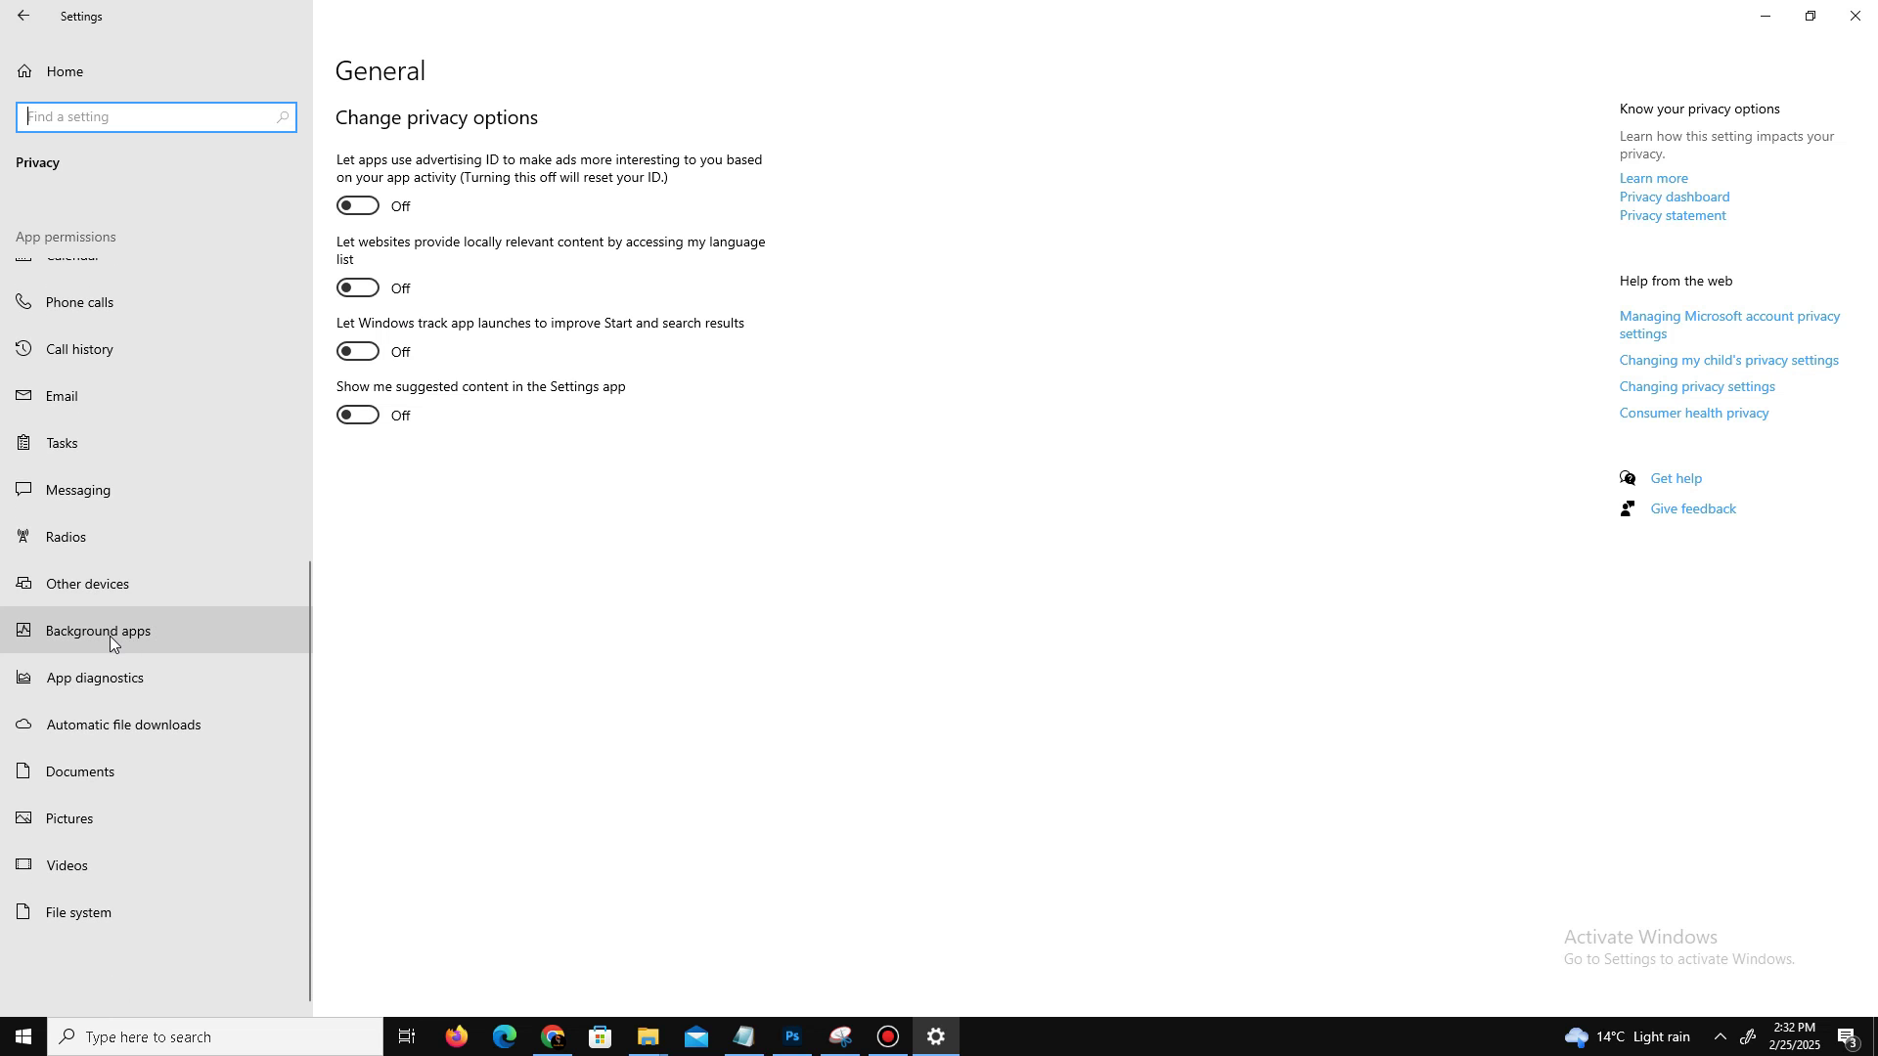
click(151, 638)
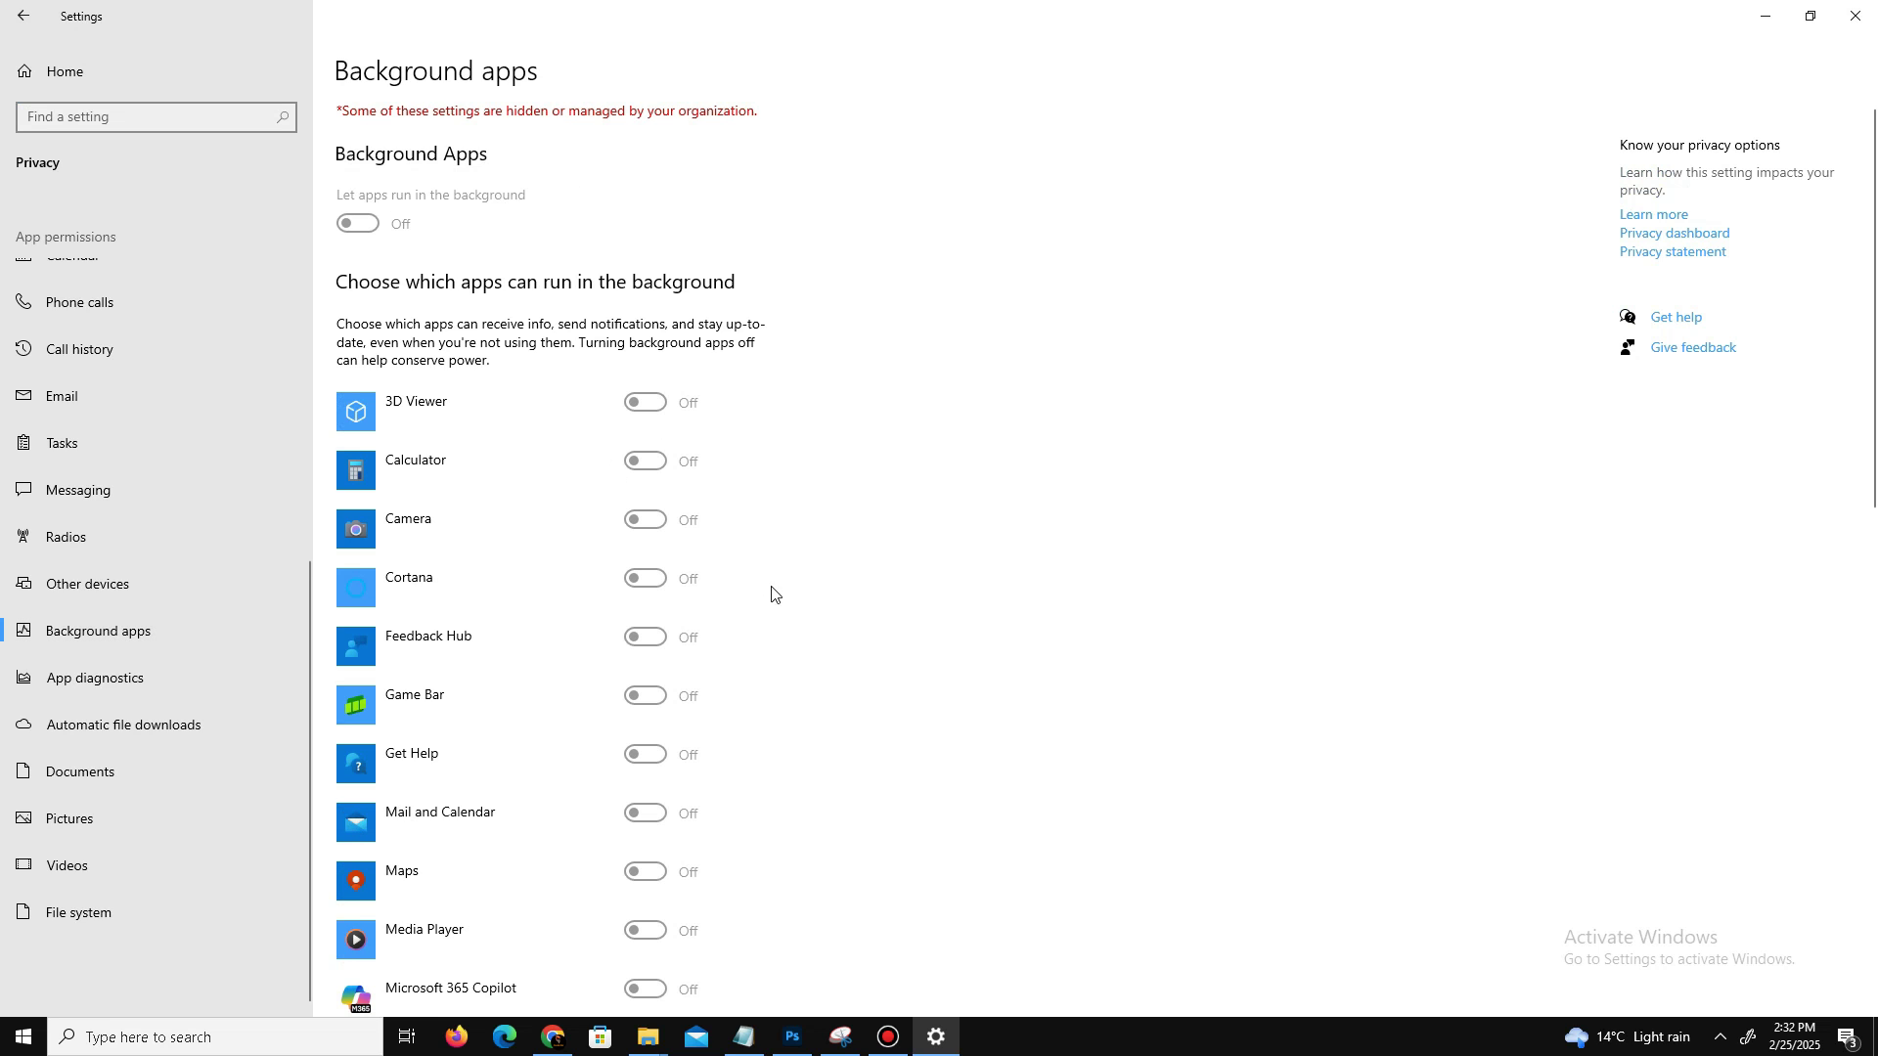
scroll(771, 593, down, 10)
scroll(730, 574, up, 10)
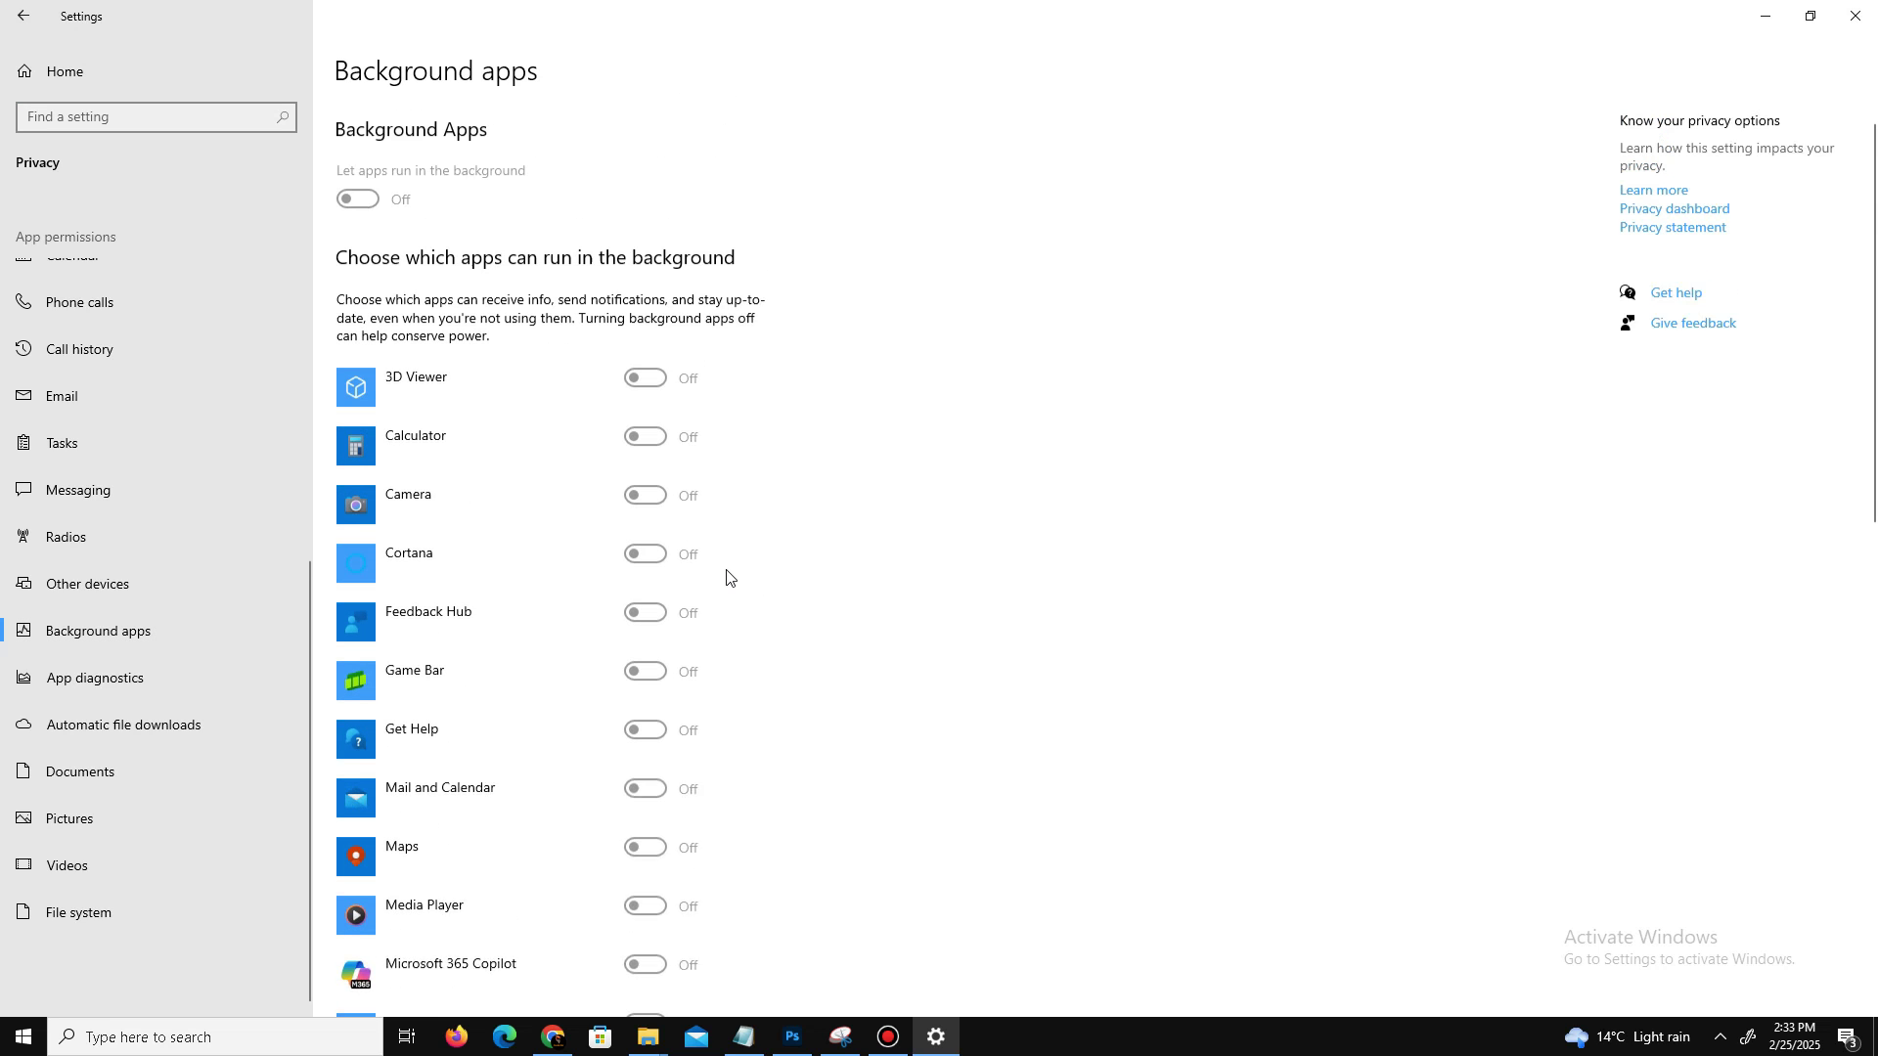
scroll(727, 577, up, 1)
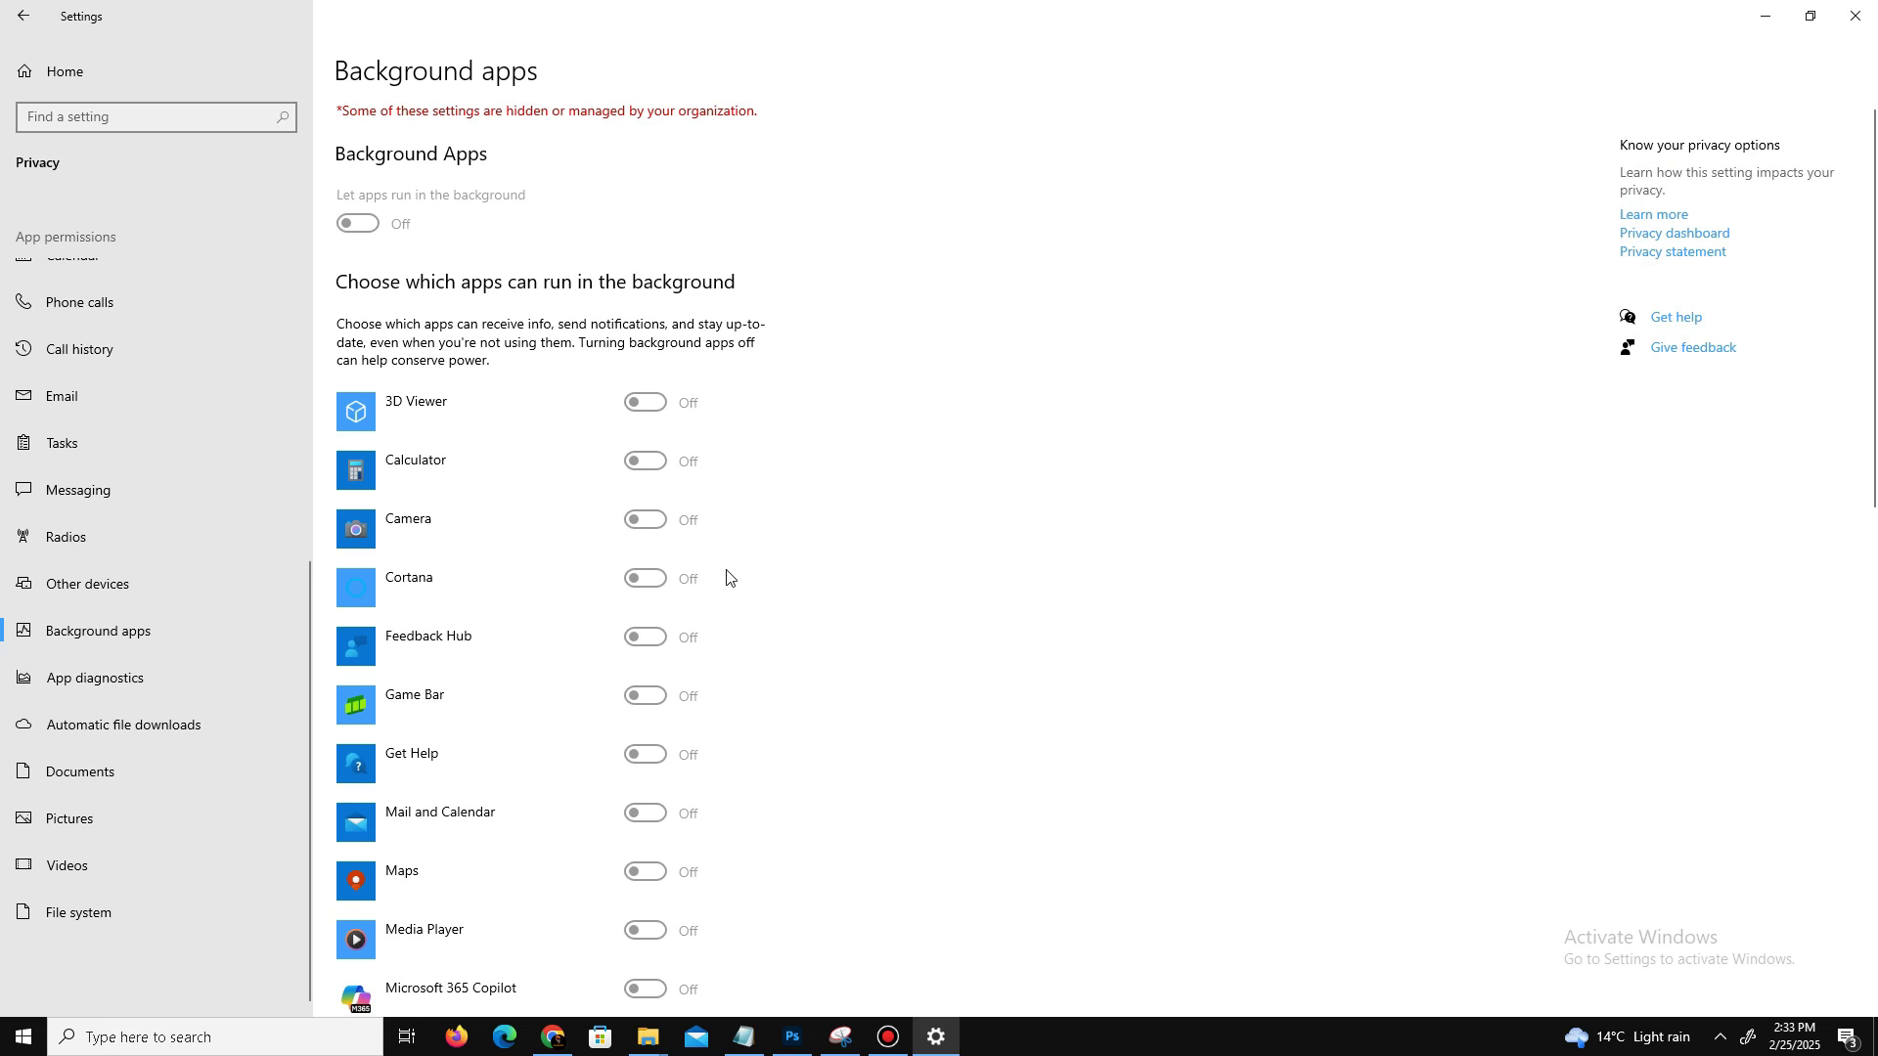
From Settings home, open Gaming, confirm Game Bar is off, then view Captures and Game Mode
click(15, 29)
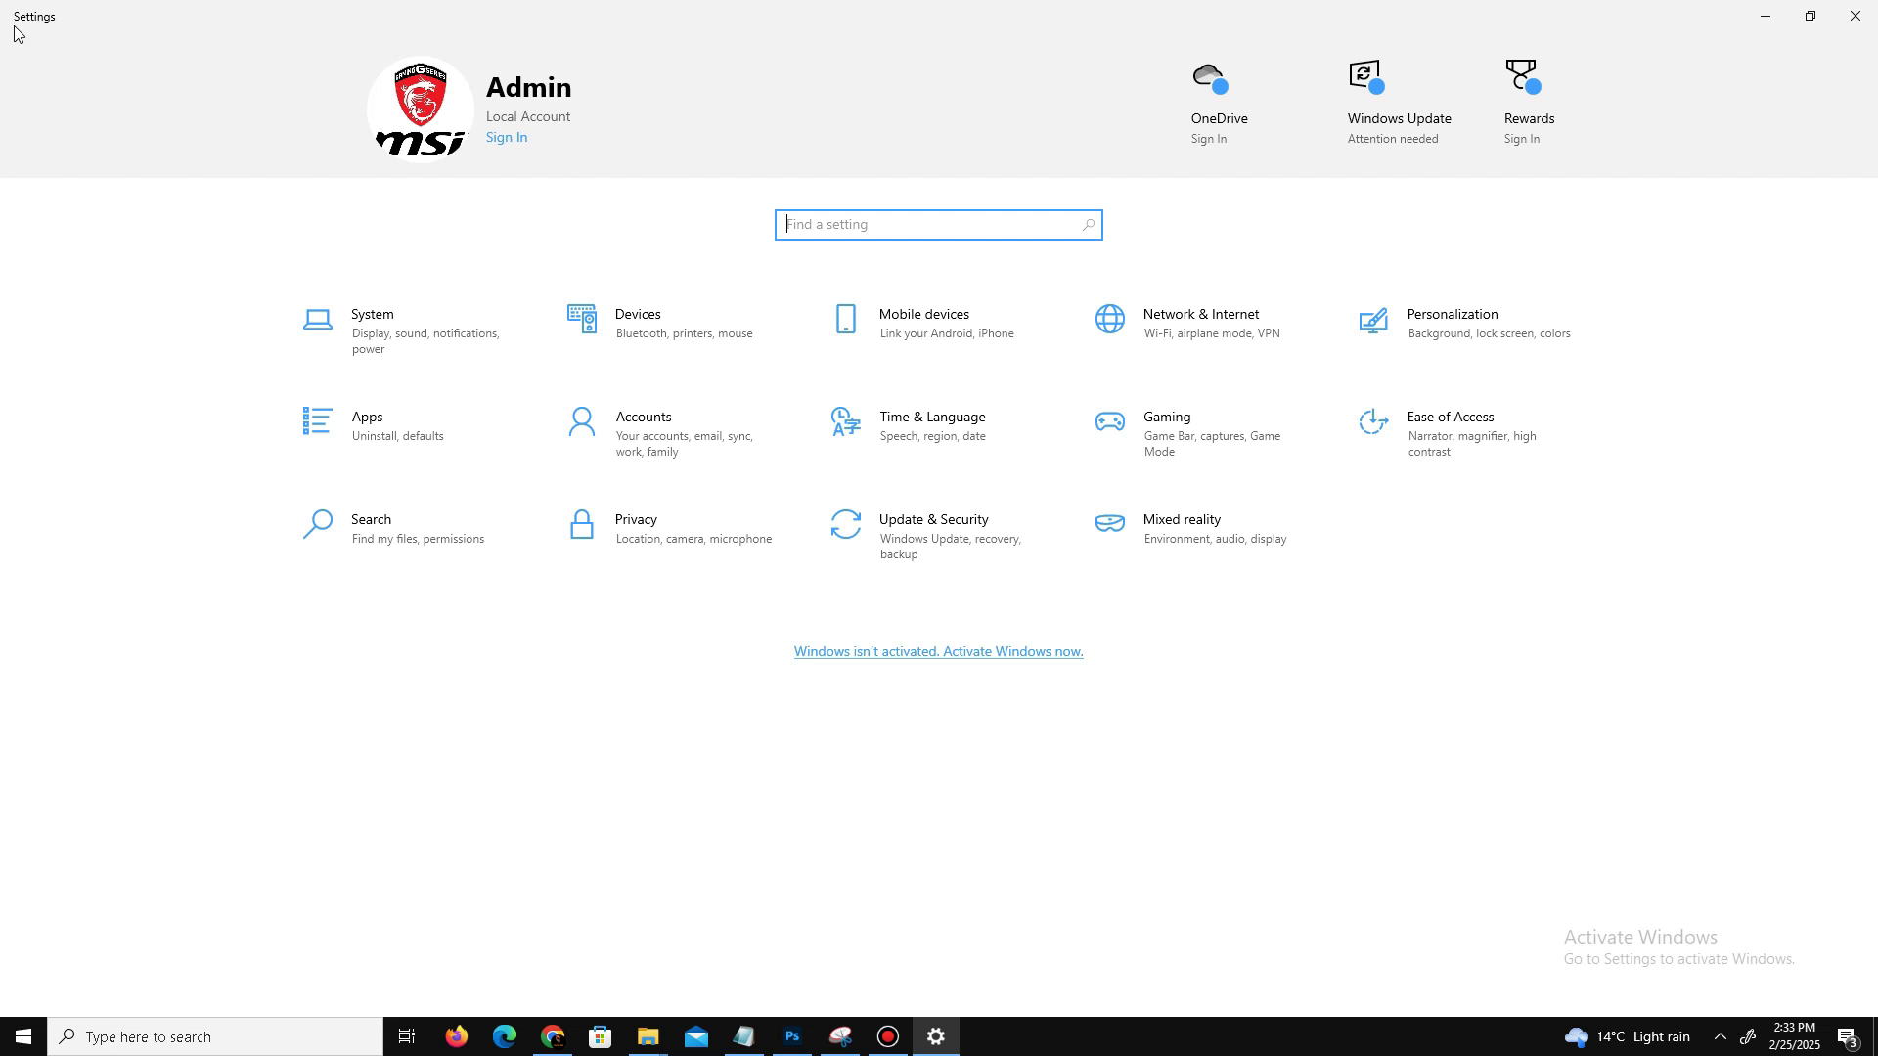
click(1166, 439)
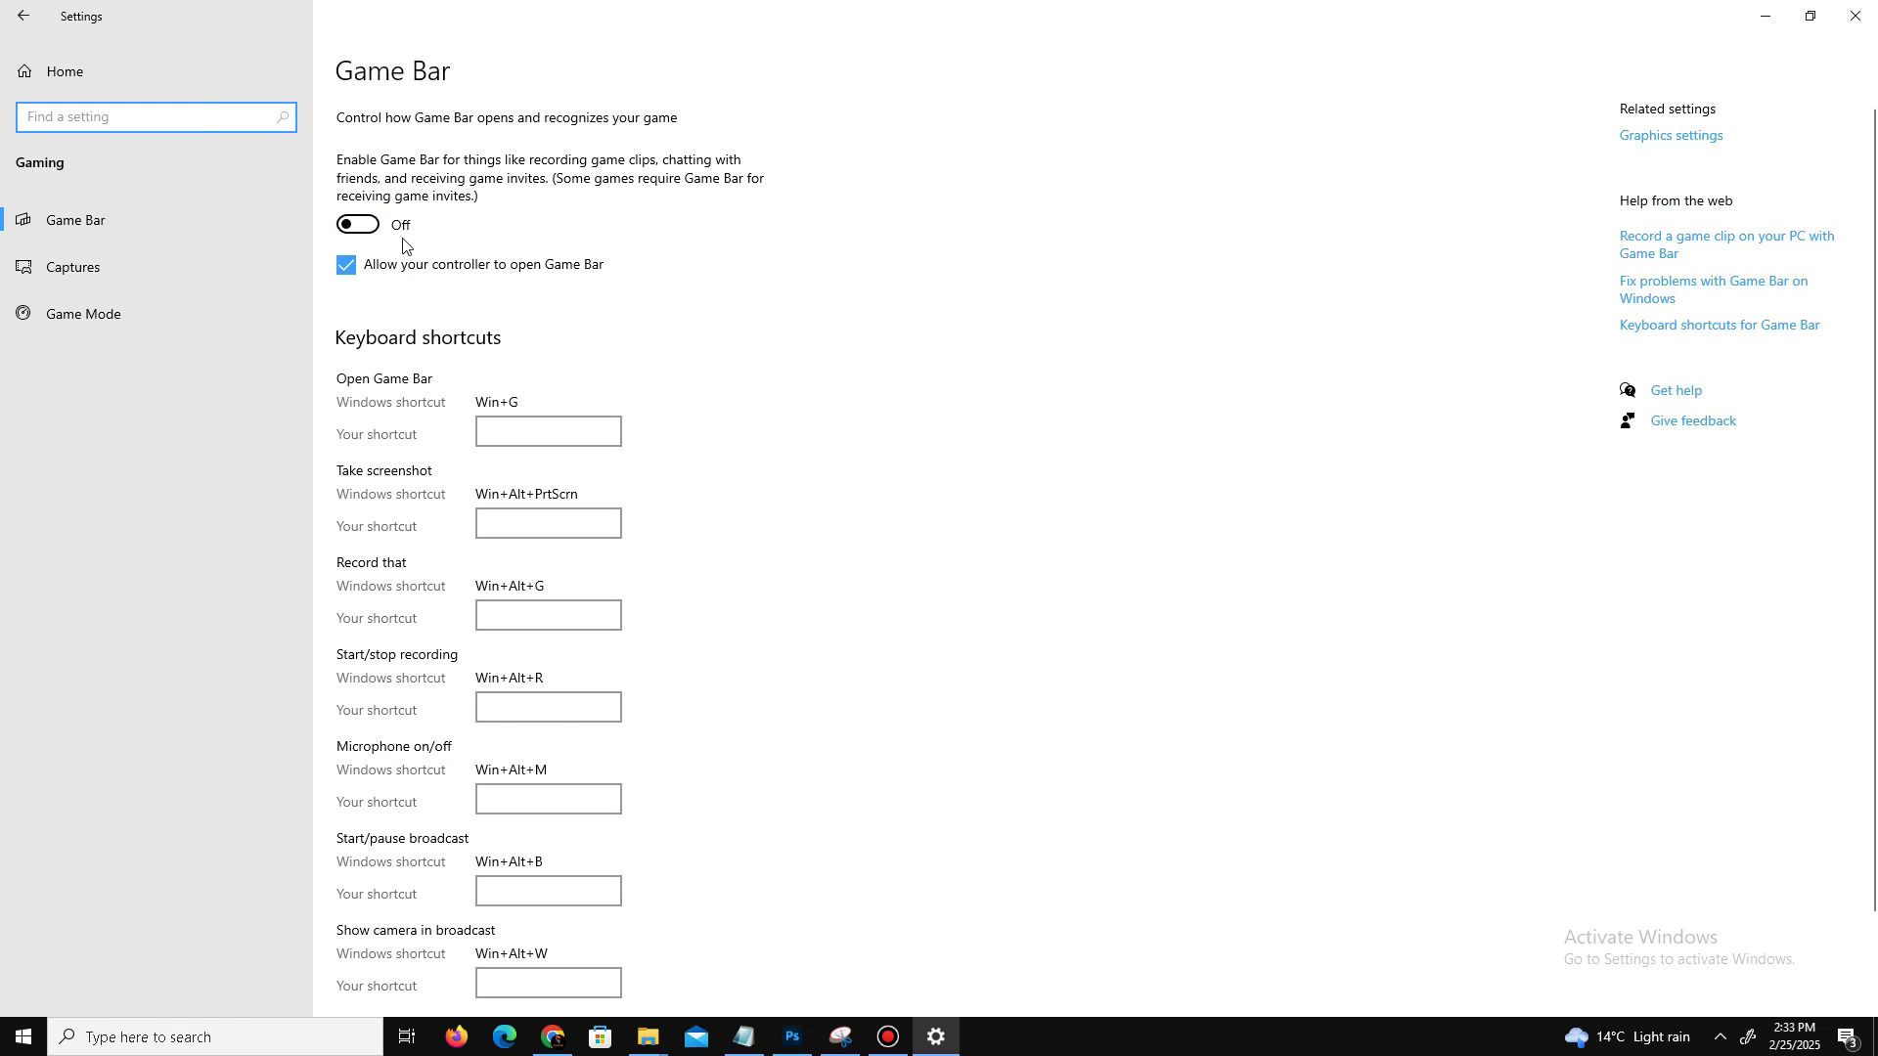
click(168, 262)
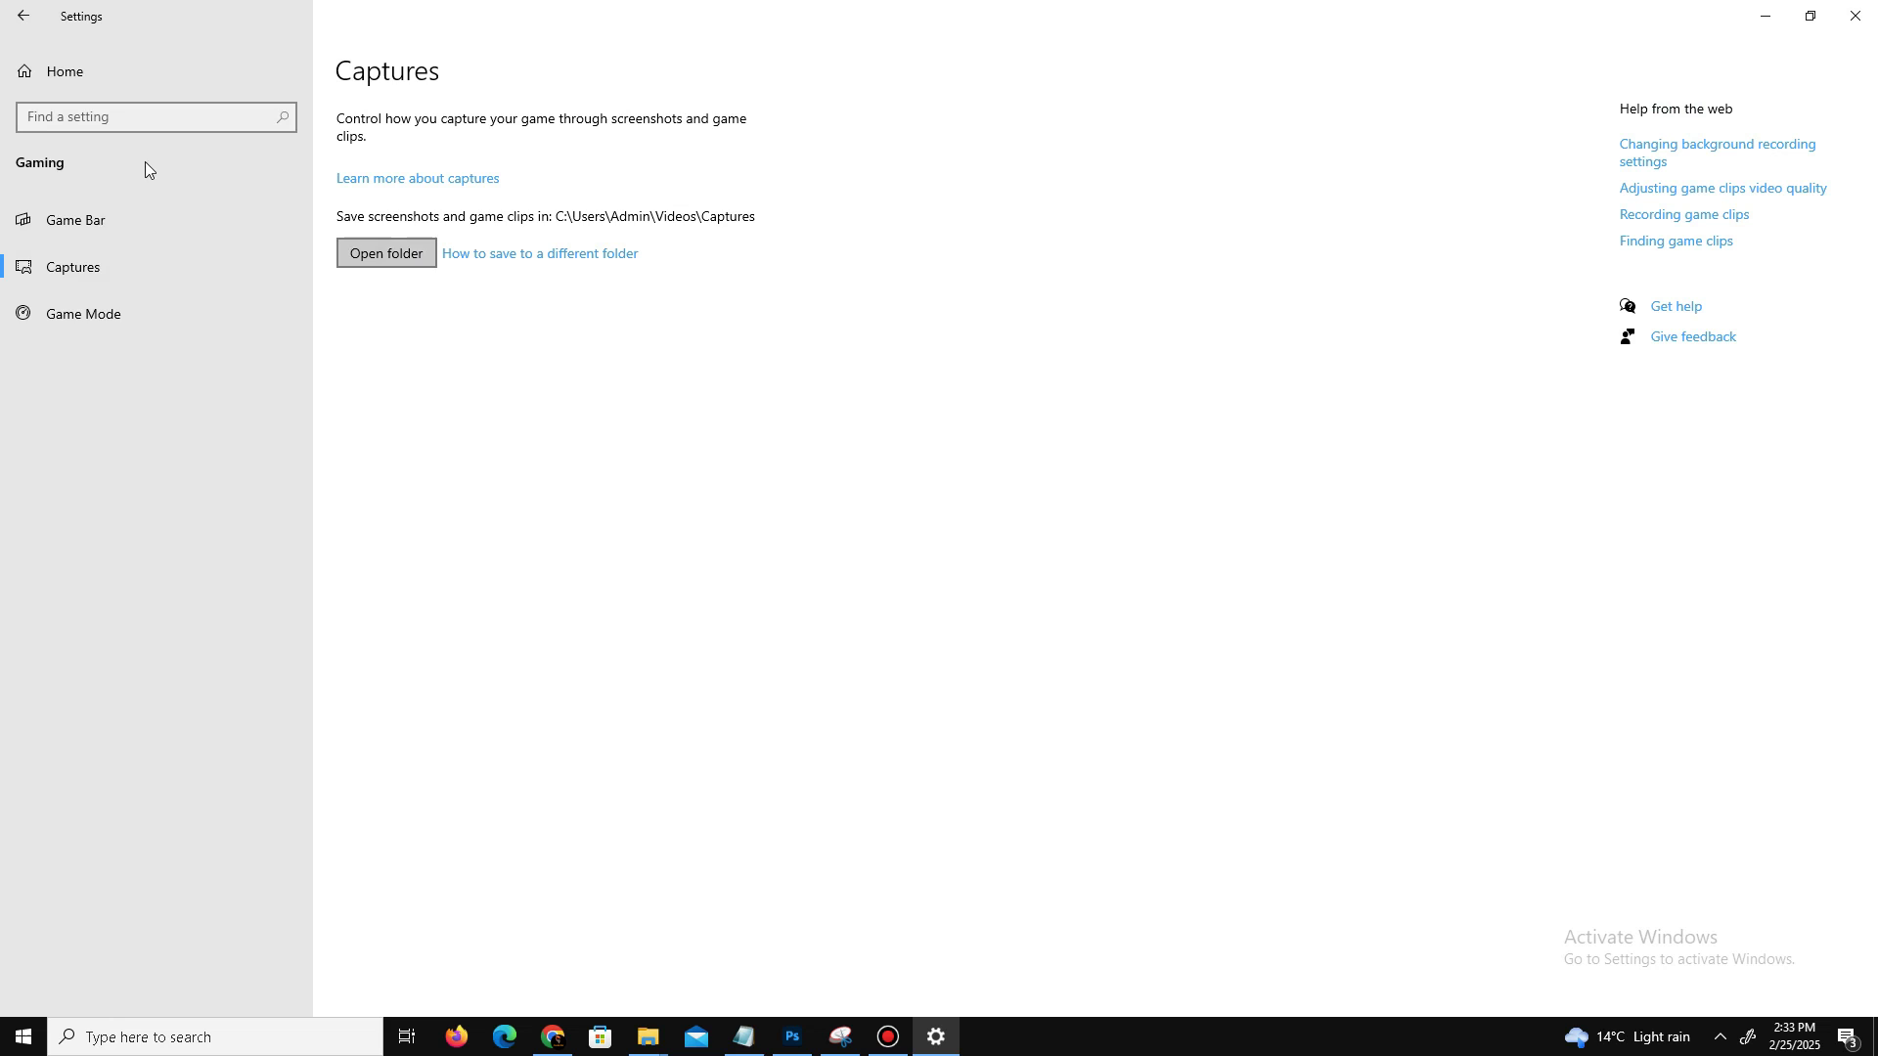
click(94, 315)
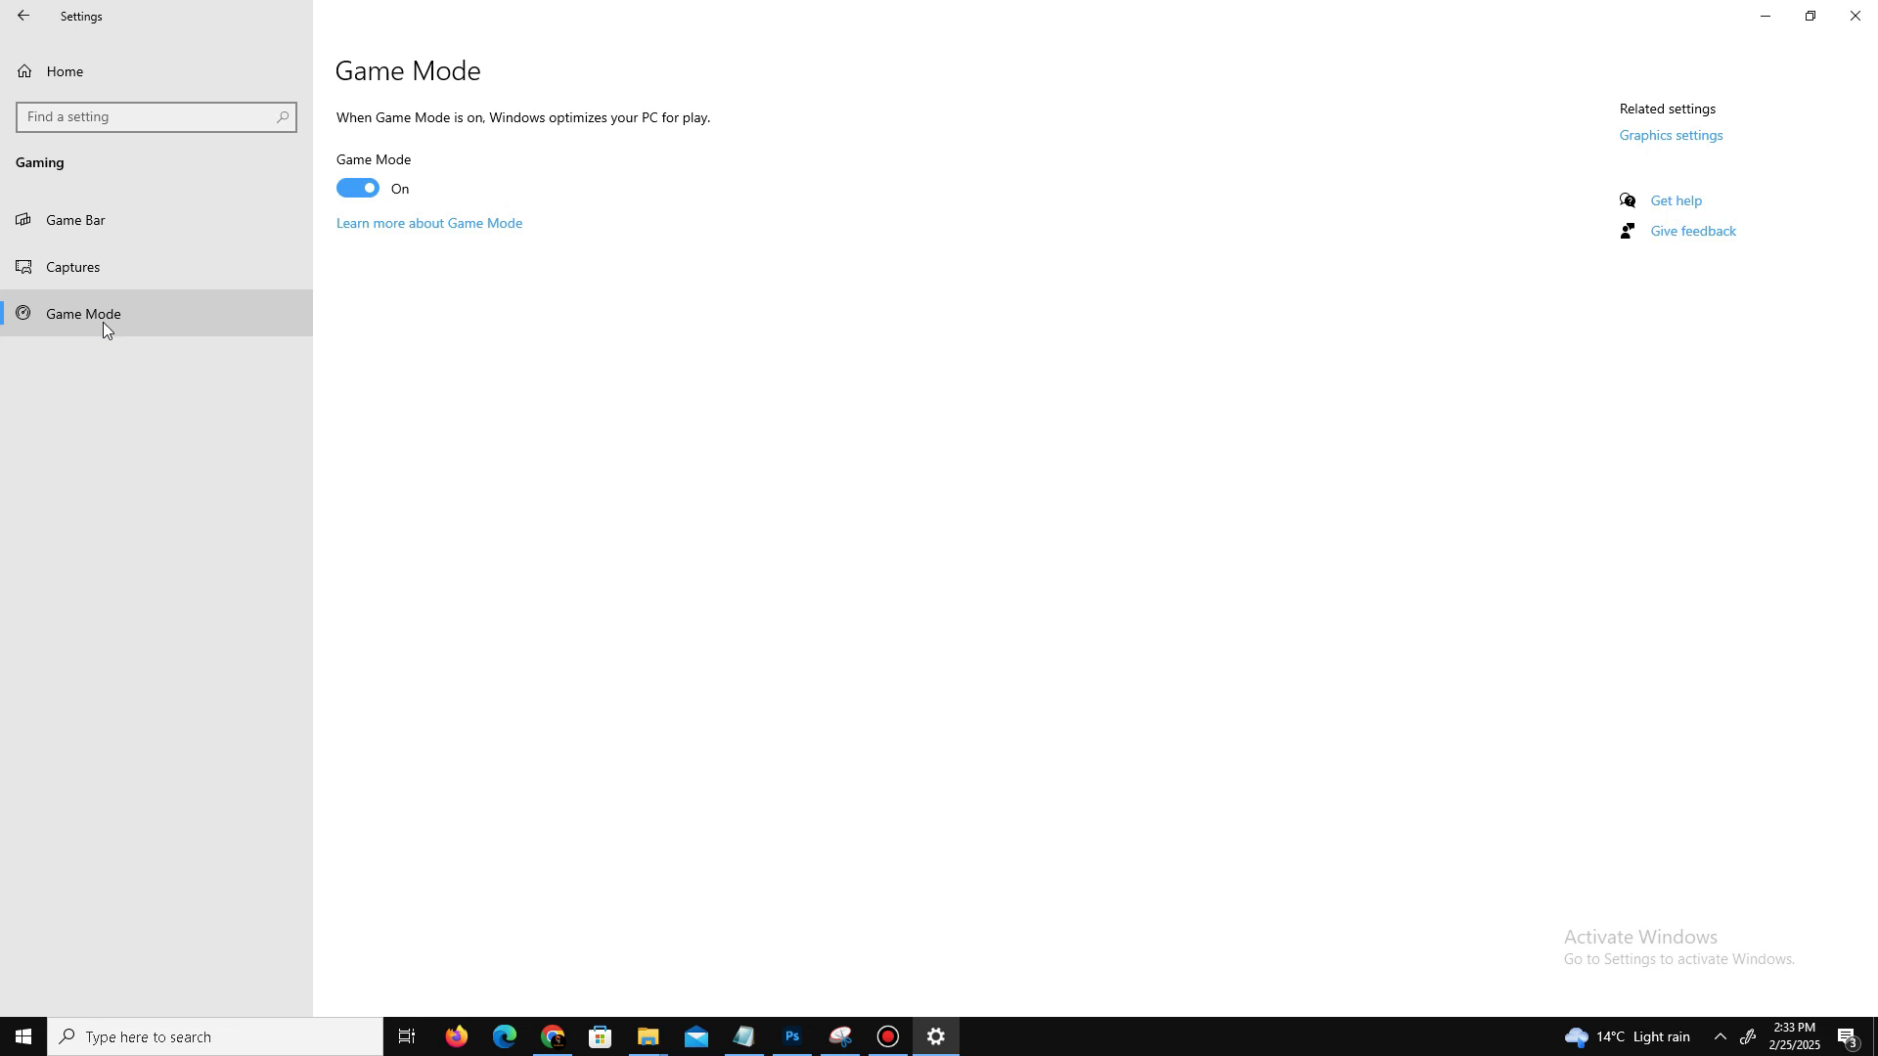
Add FortniteClient-Win64-Shipping.exe under Graphics settings and save it as High performance
click(1650, 140)
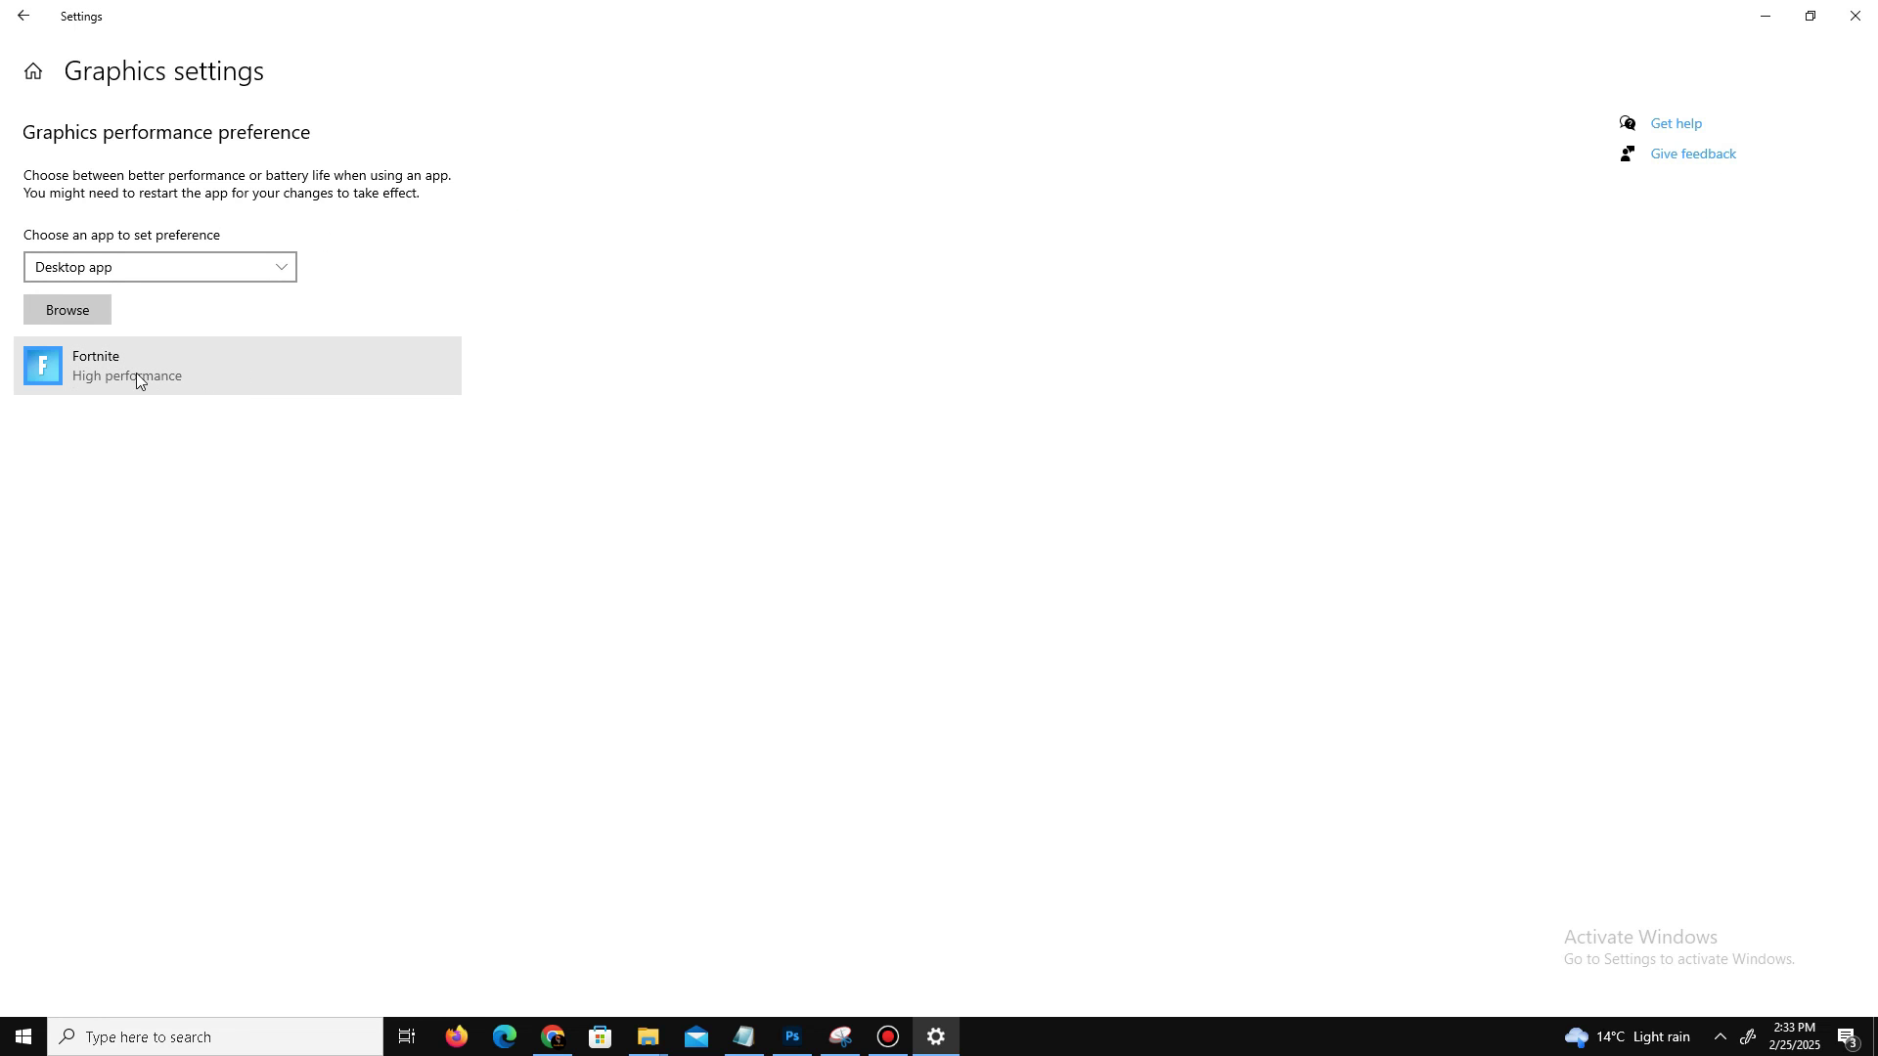
click(86, 315)
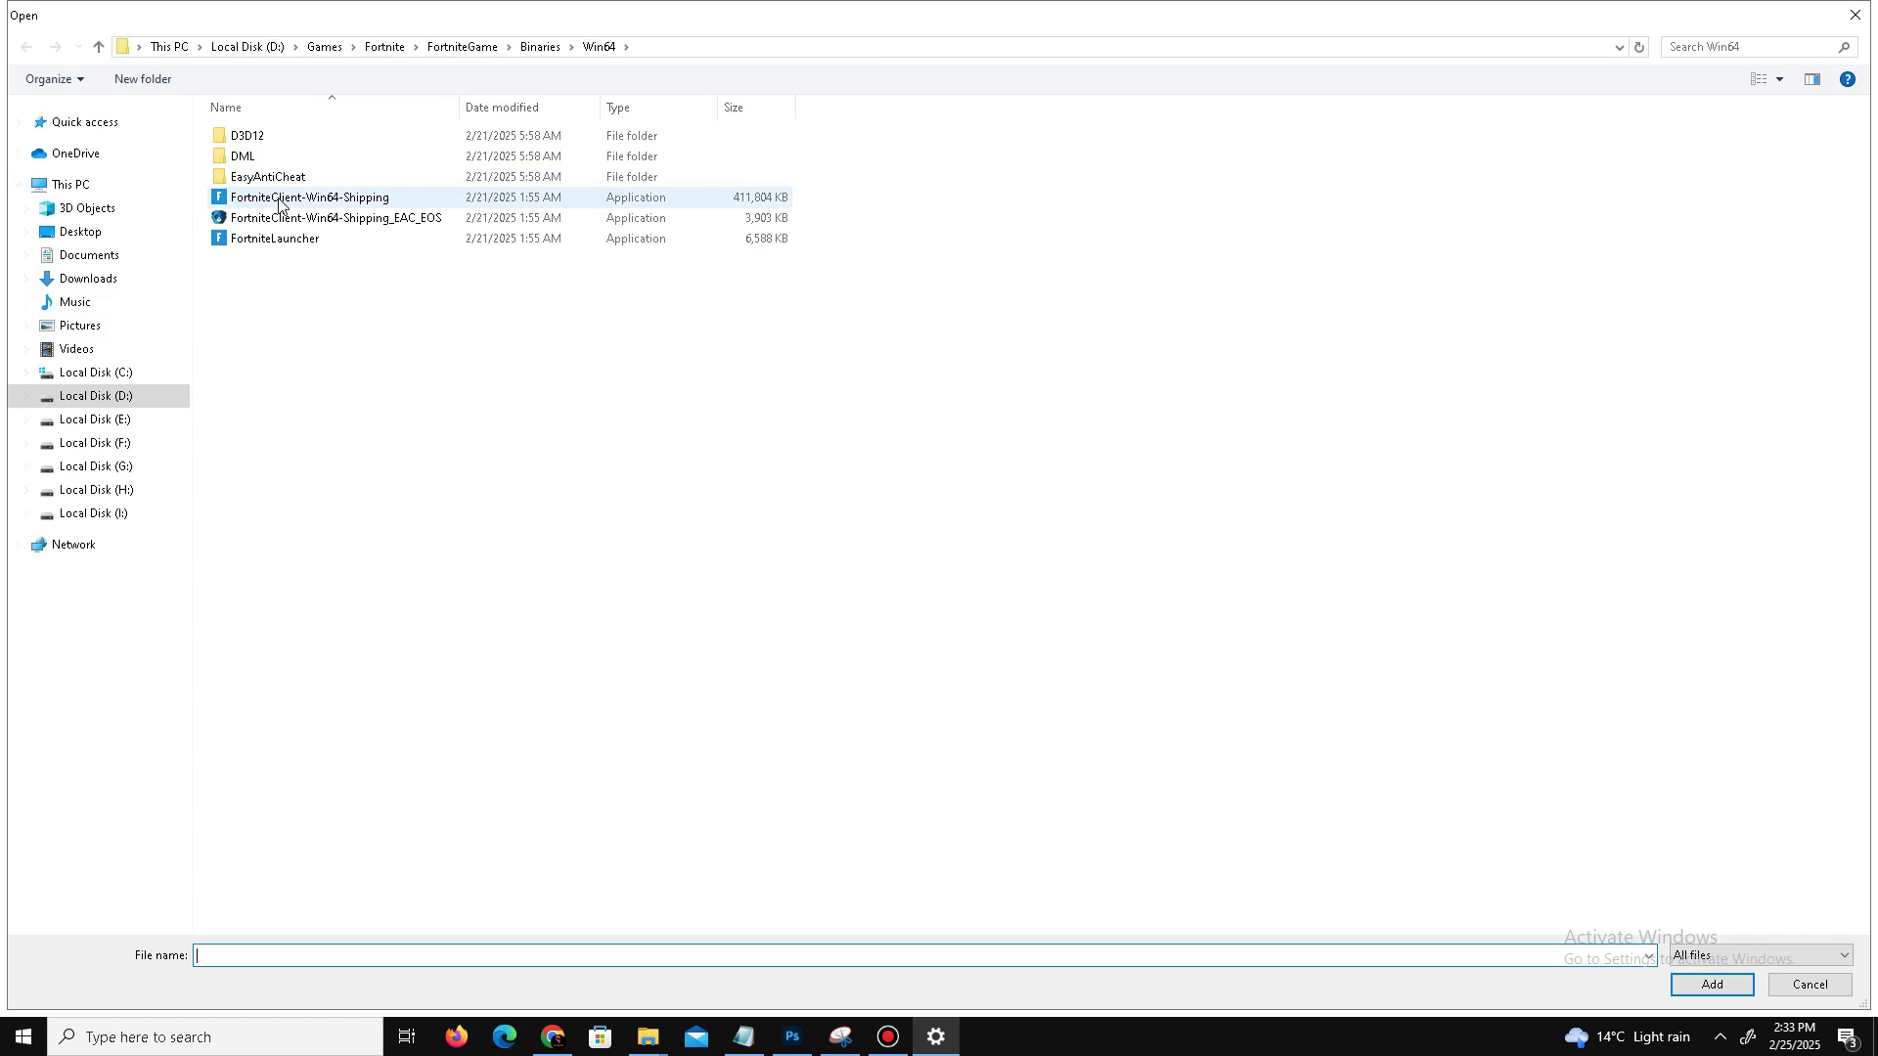
double_click(330, 198)
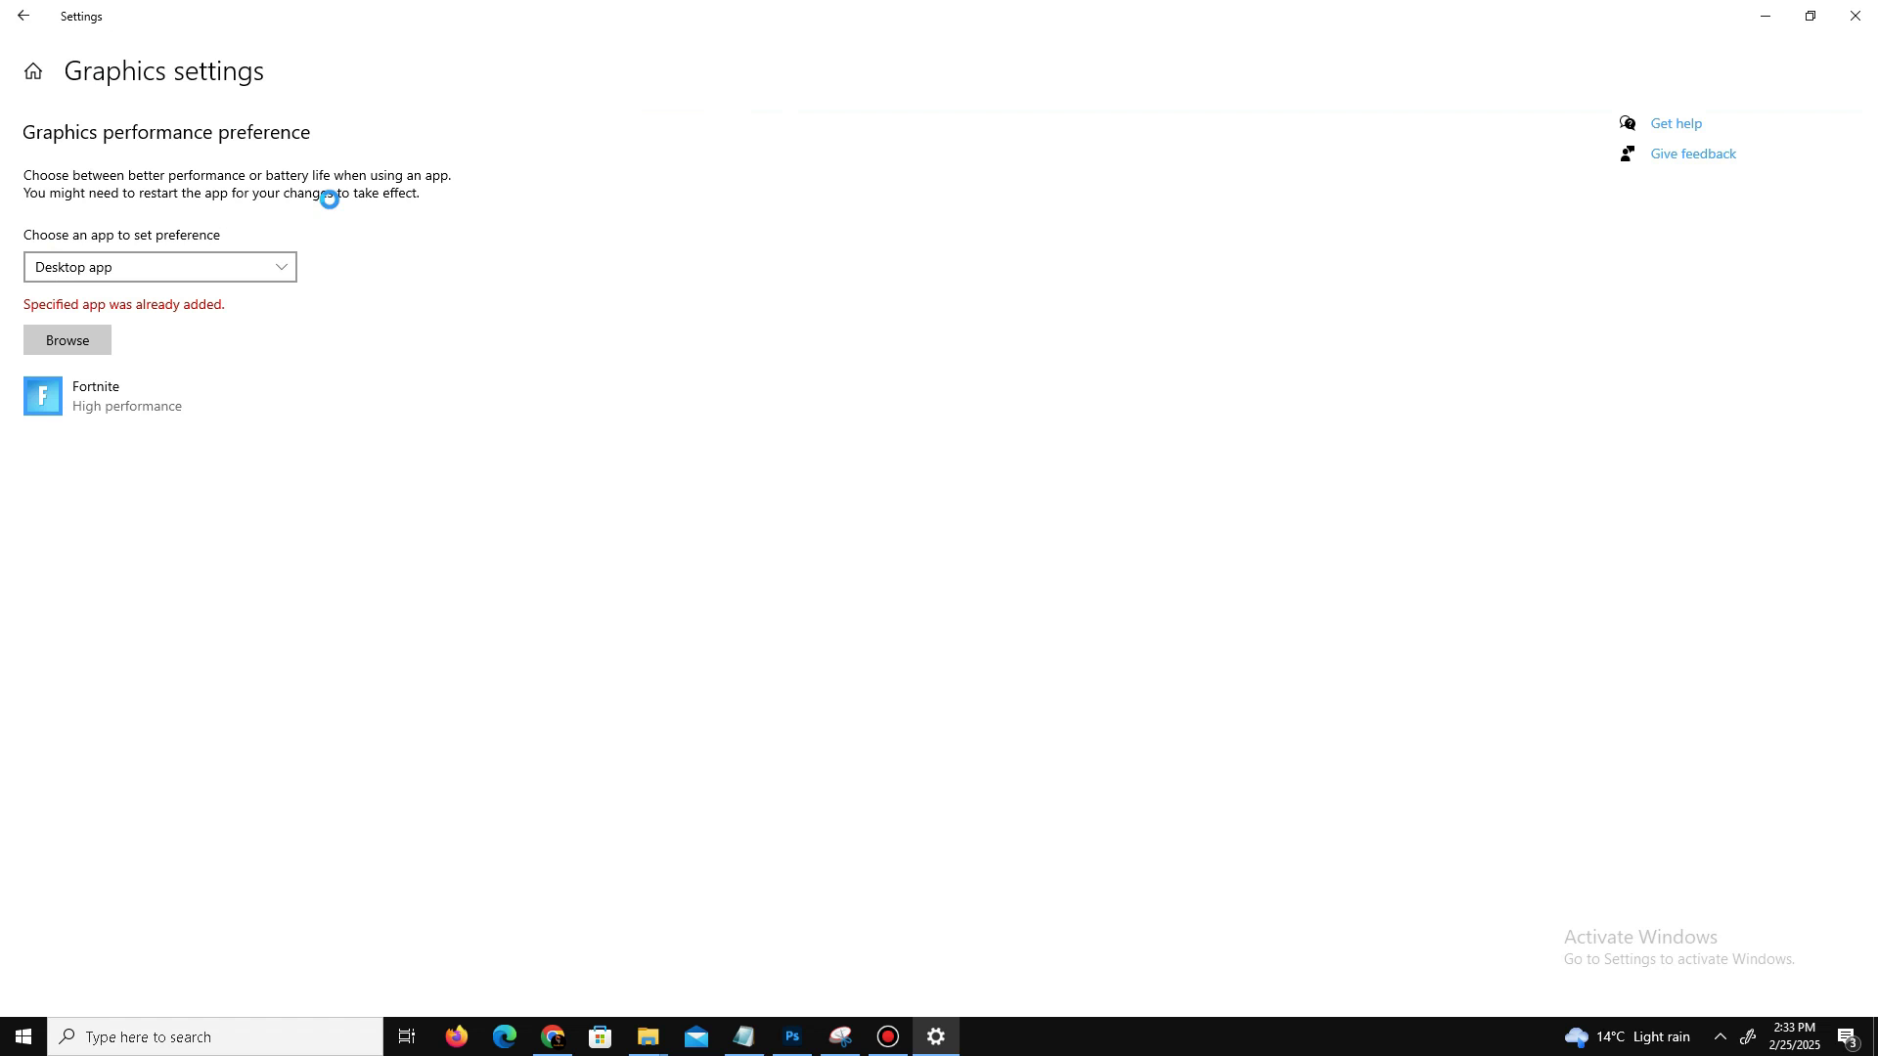
click(104, 393)
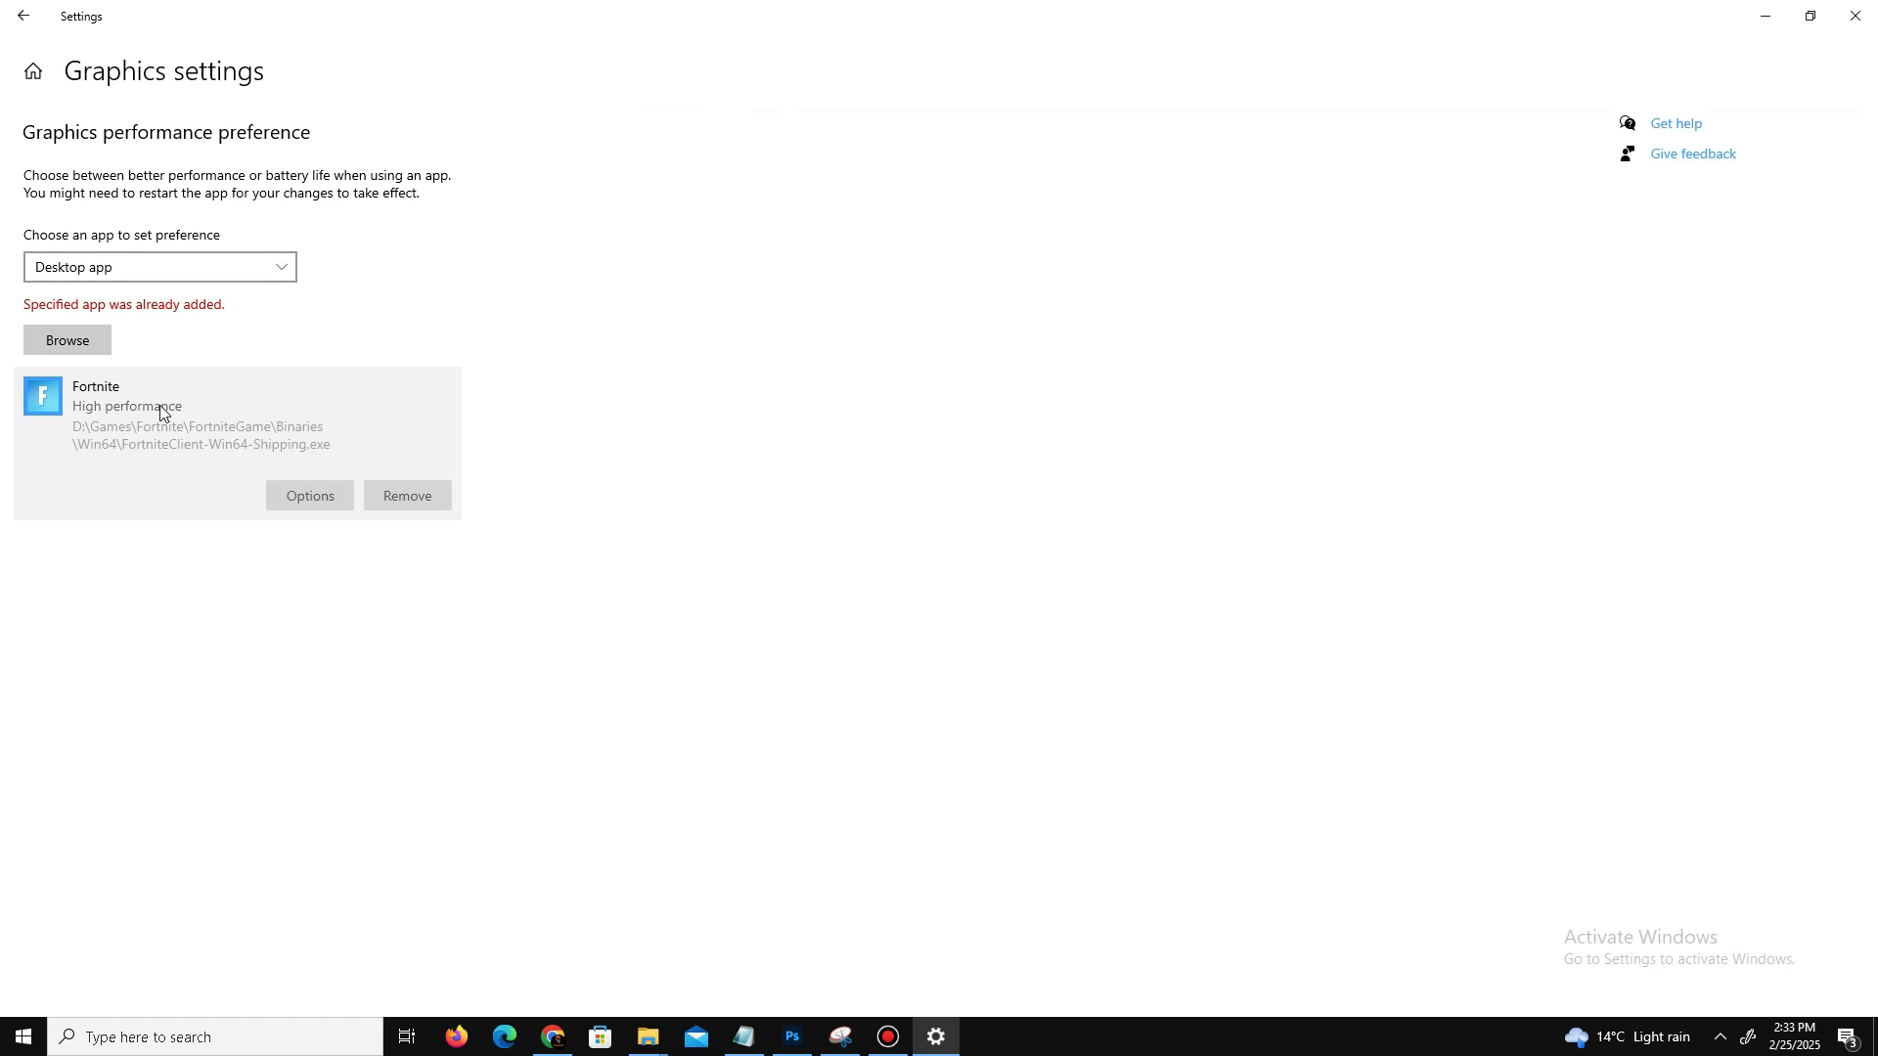
click(308, 497)
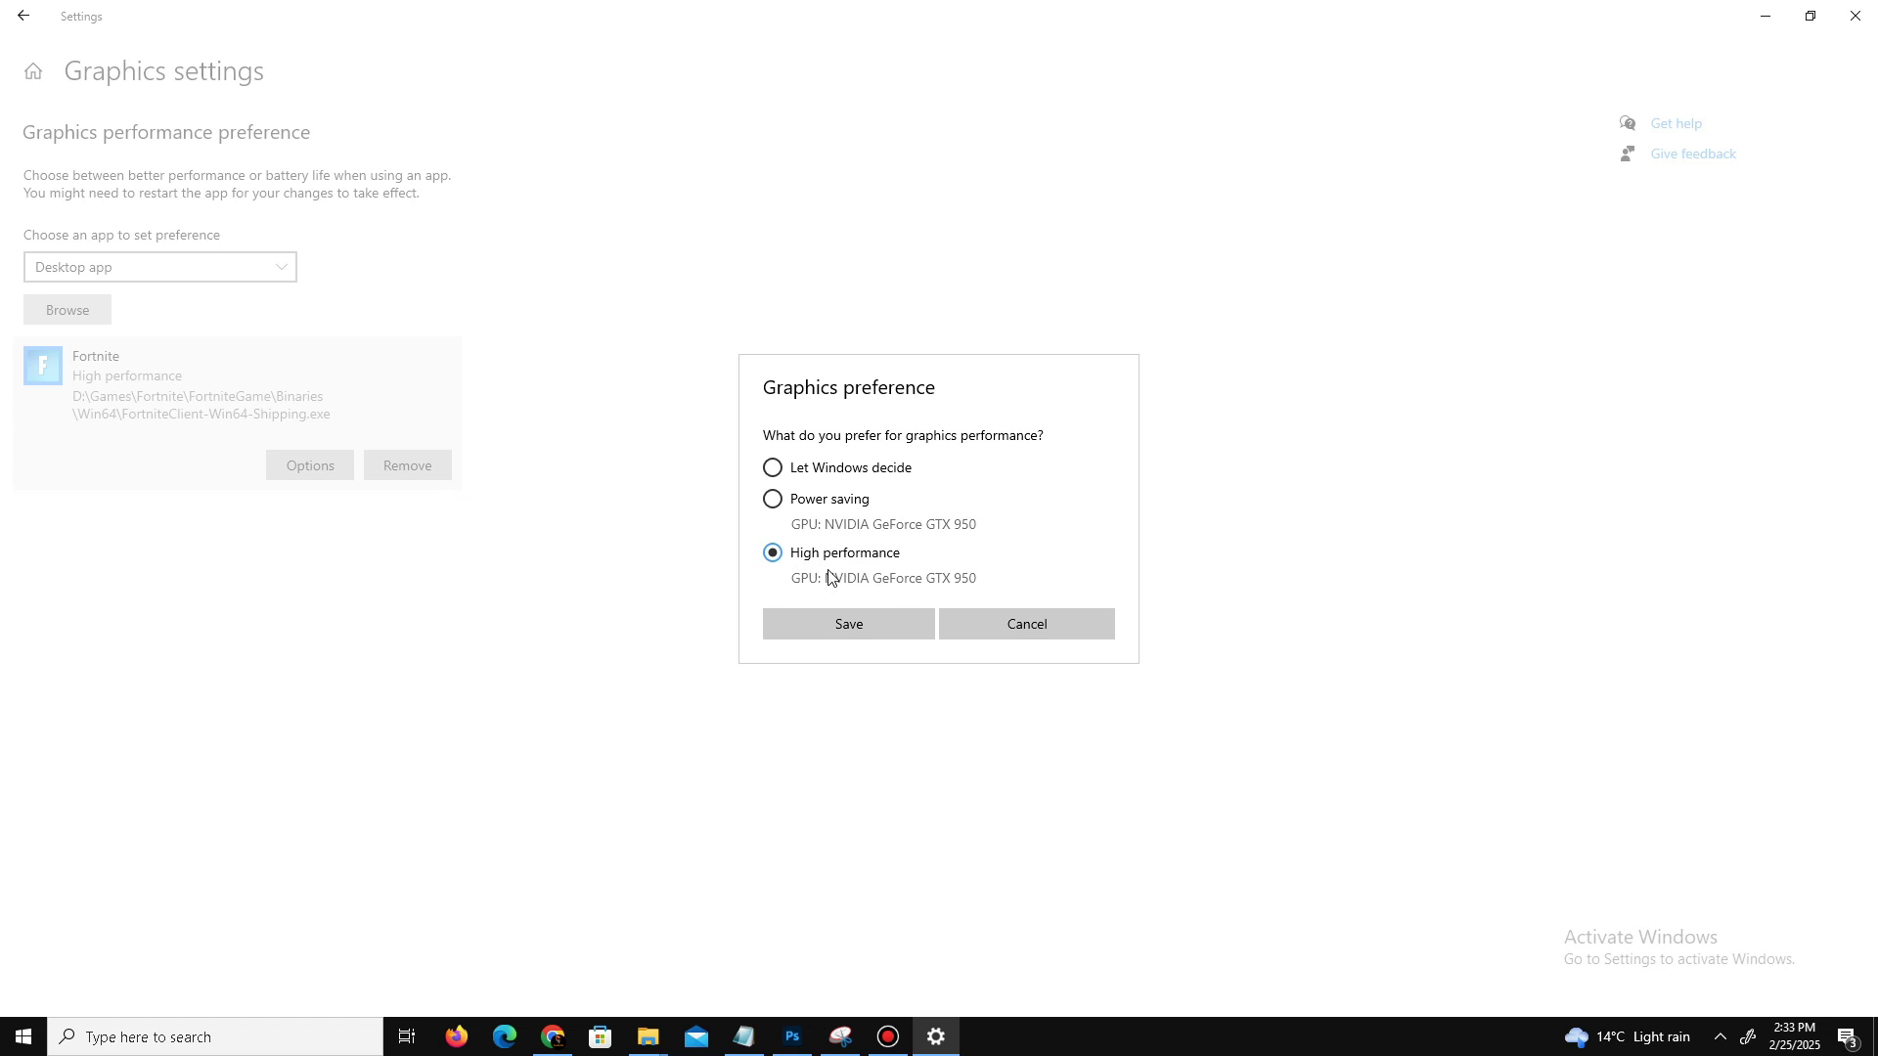
click(847, 624)
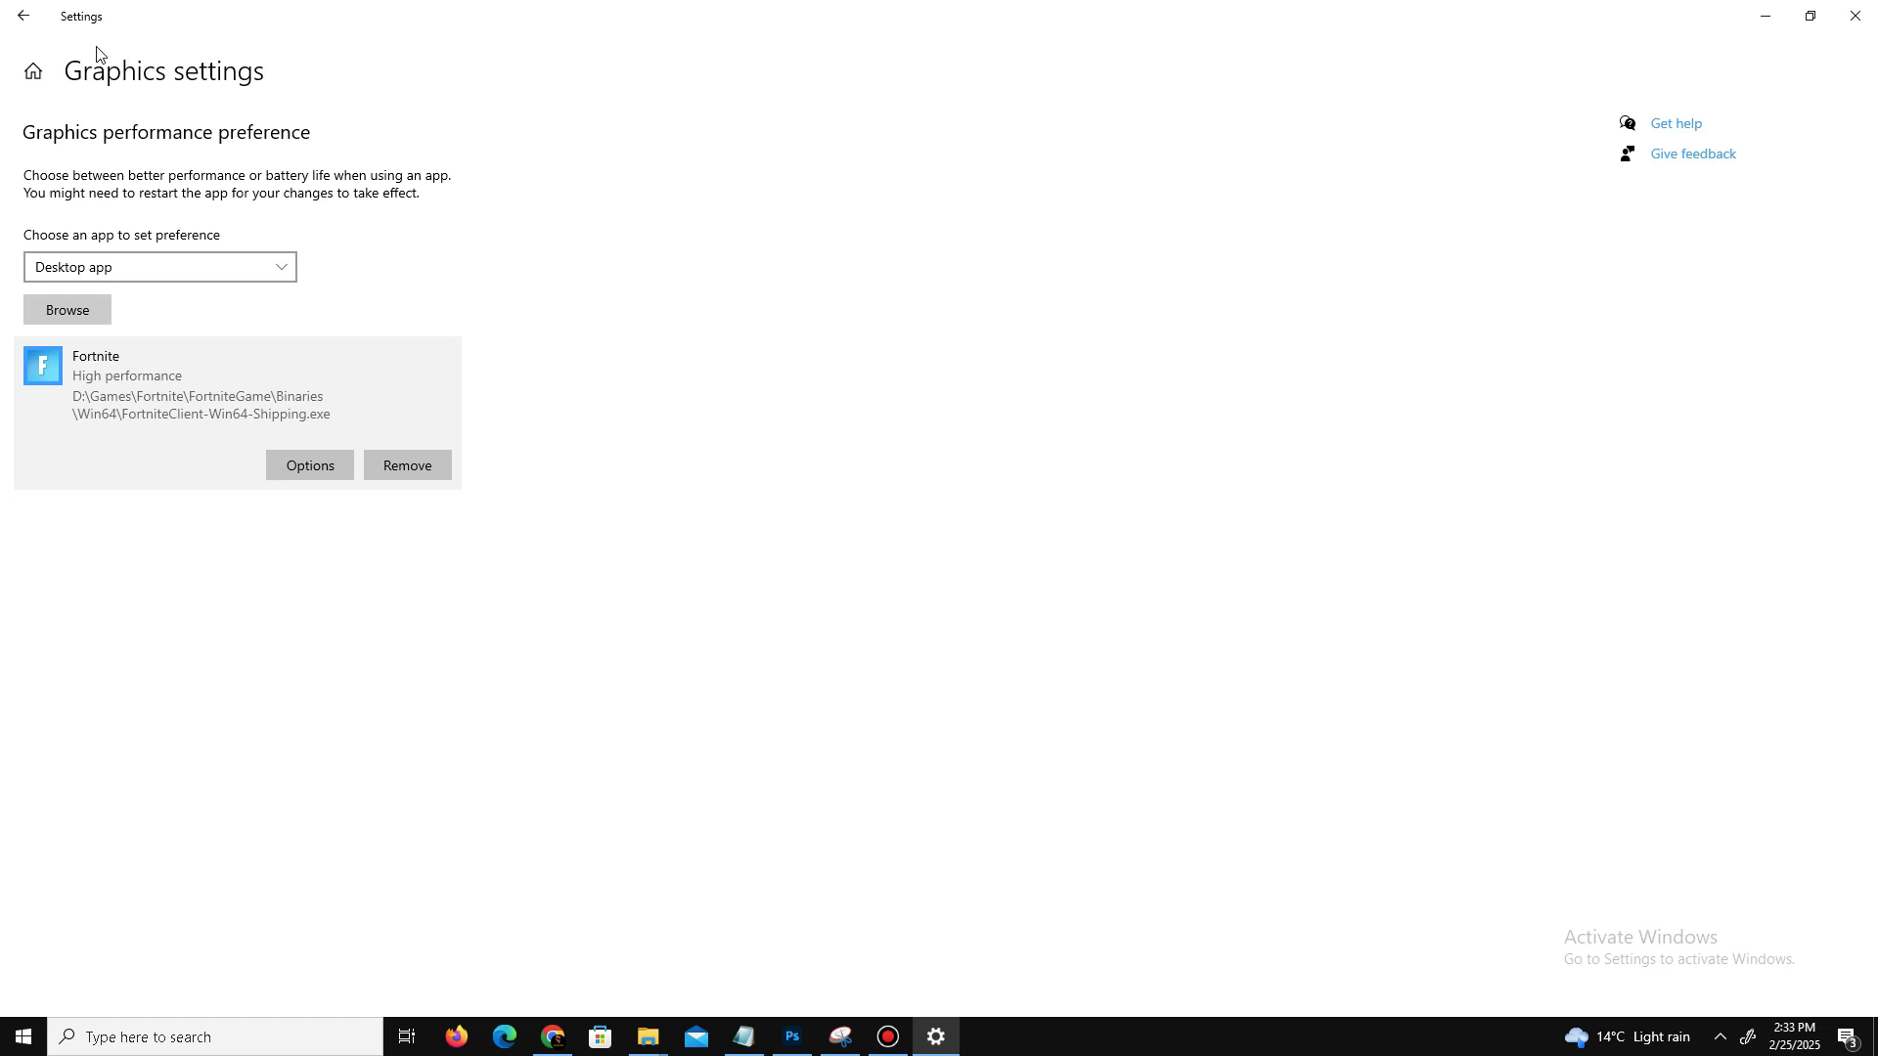
click(22, 17)
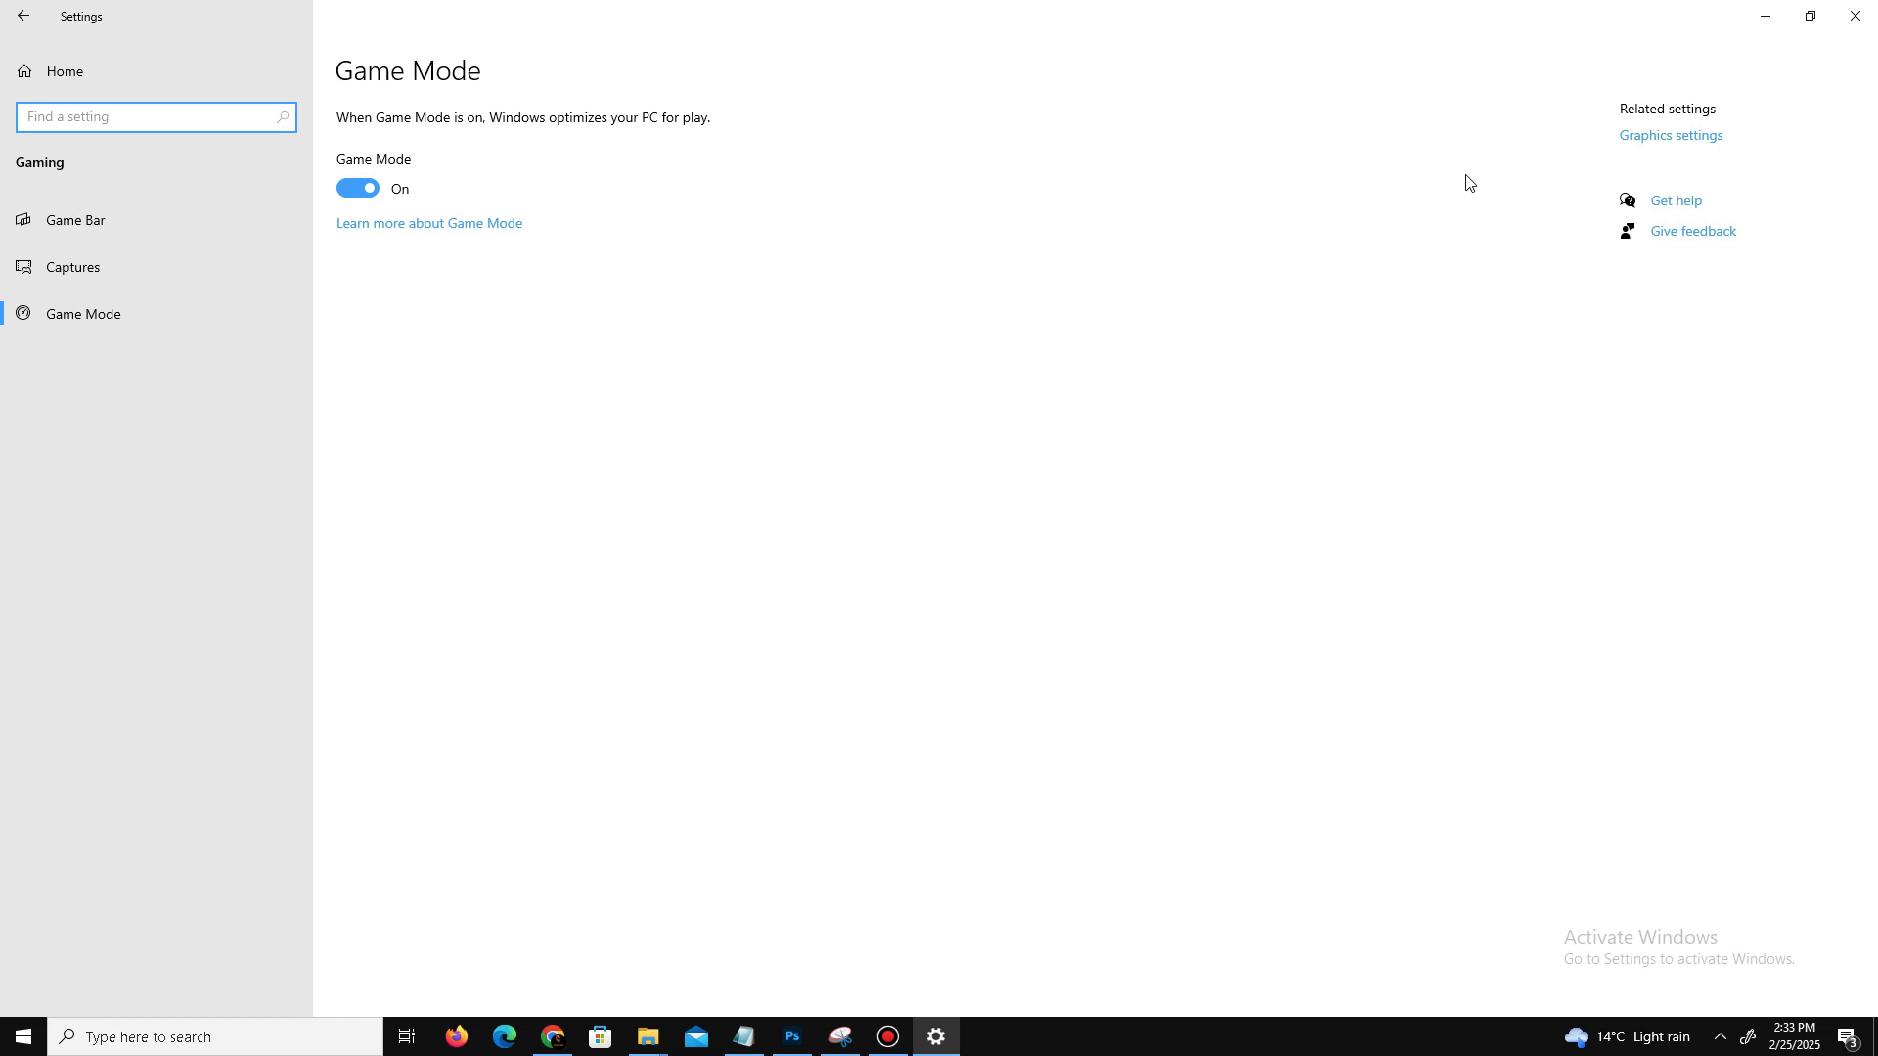
Close Settings and run 'prefetch' from the Run dialog to open the Prefetch folder
click(1855, 16)
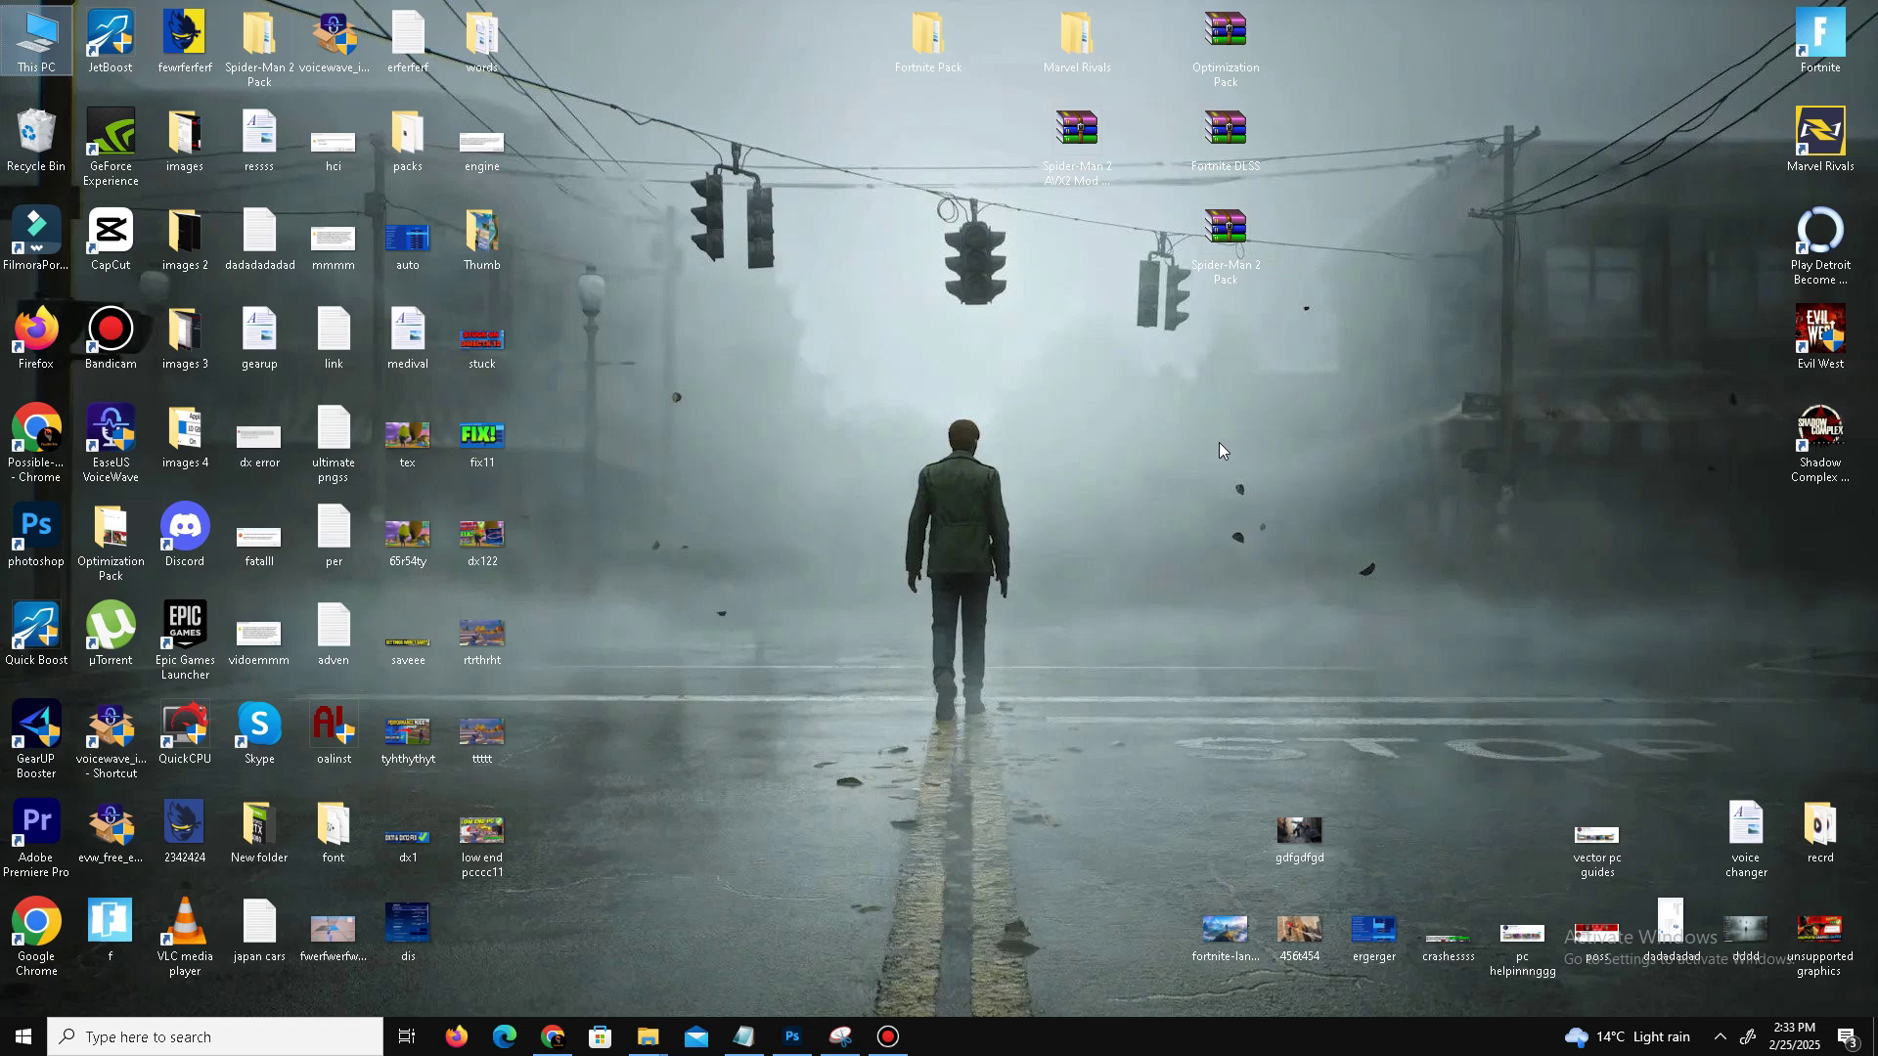
key(super+r)
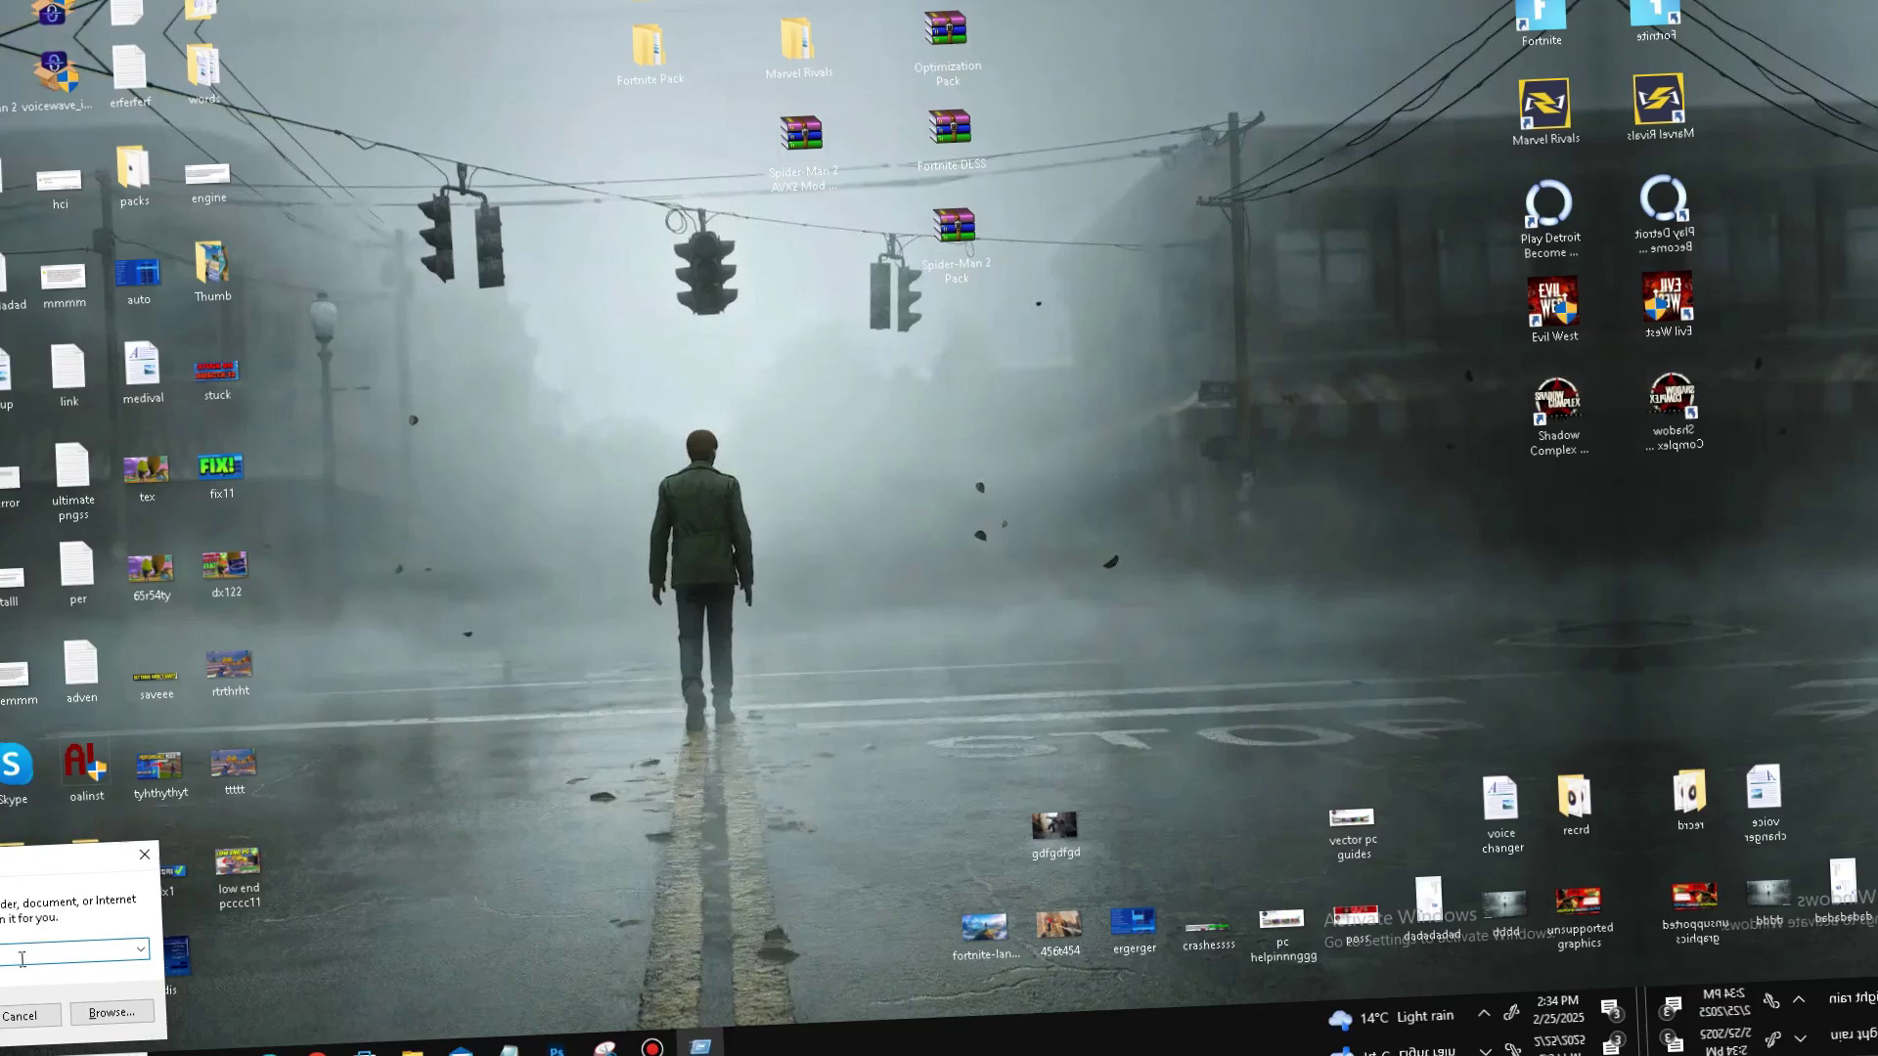
text(ref)
text(etch)
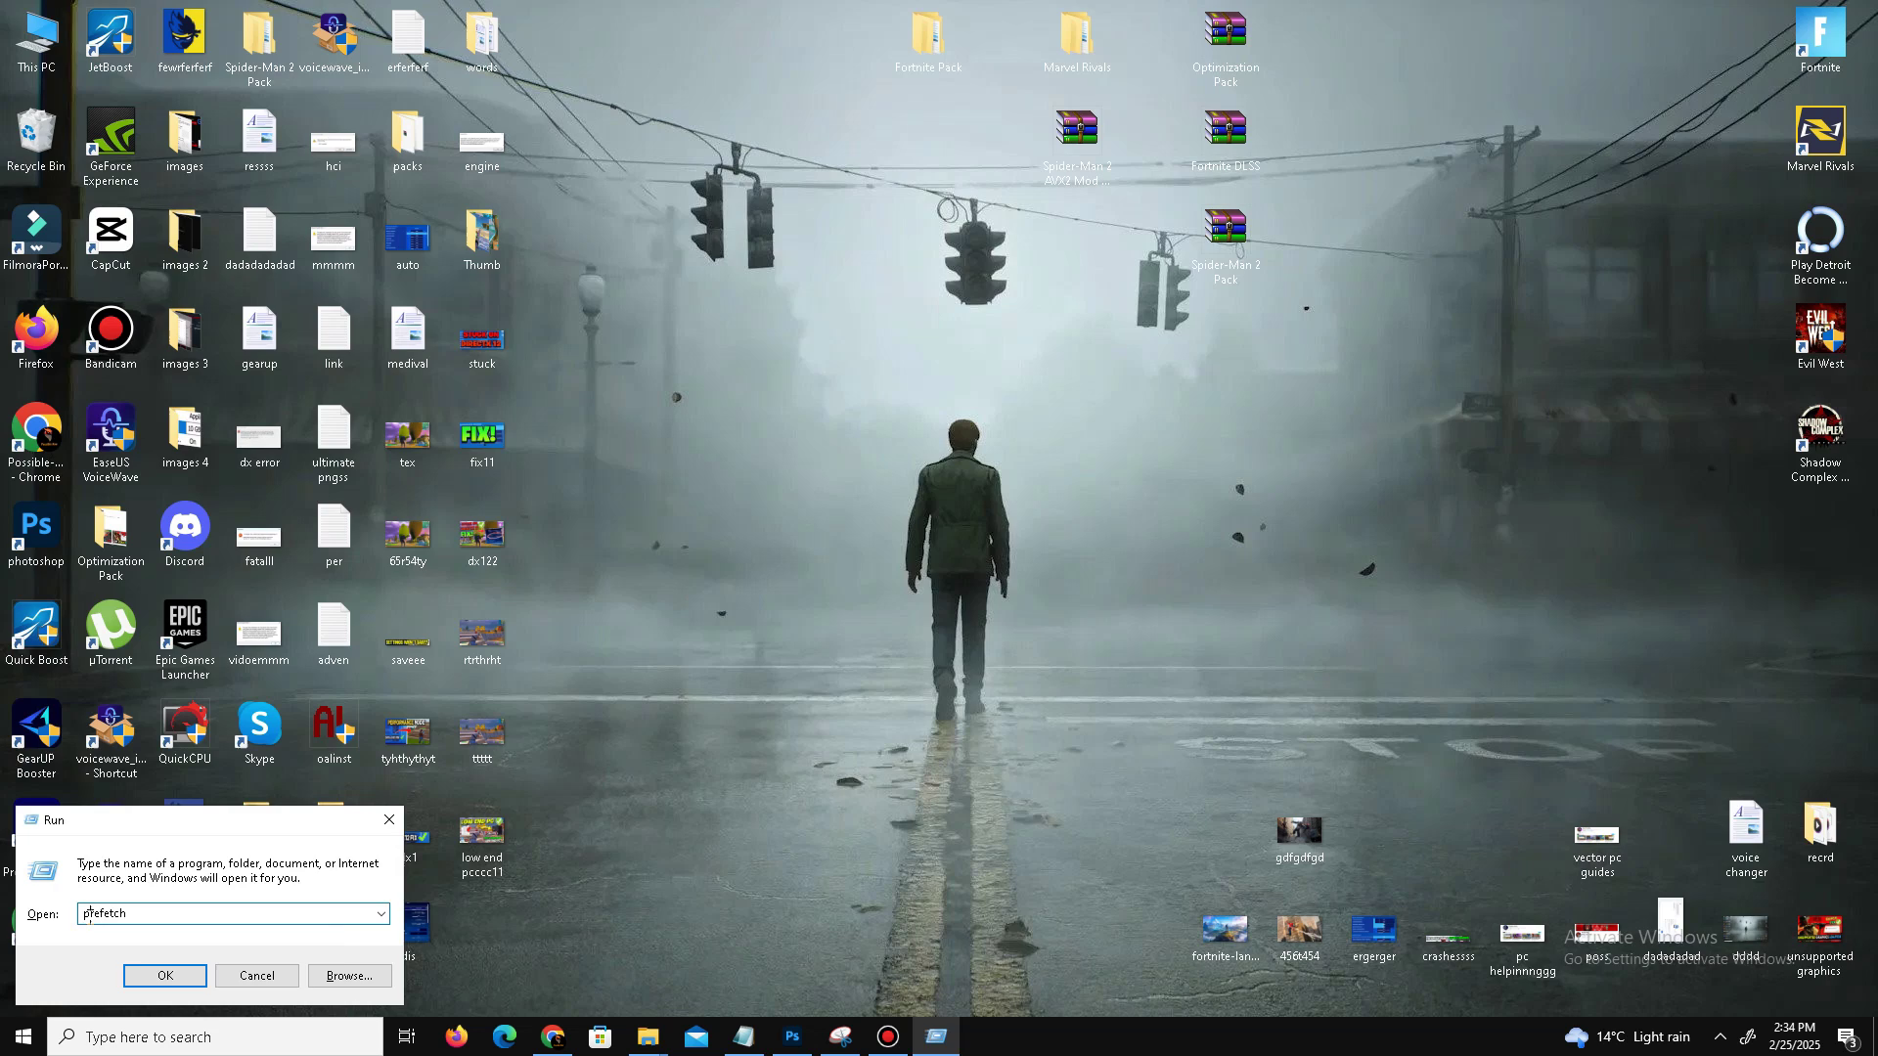
key(Return)
key(Return)
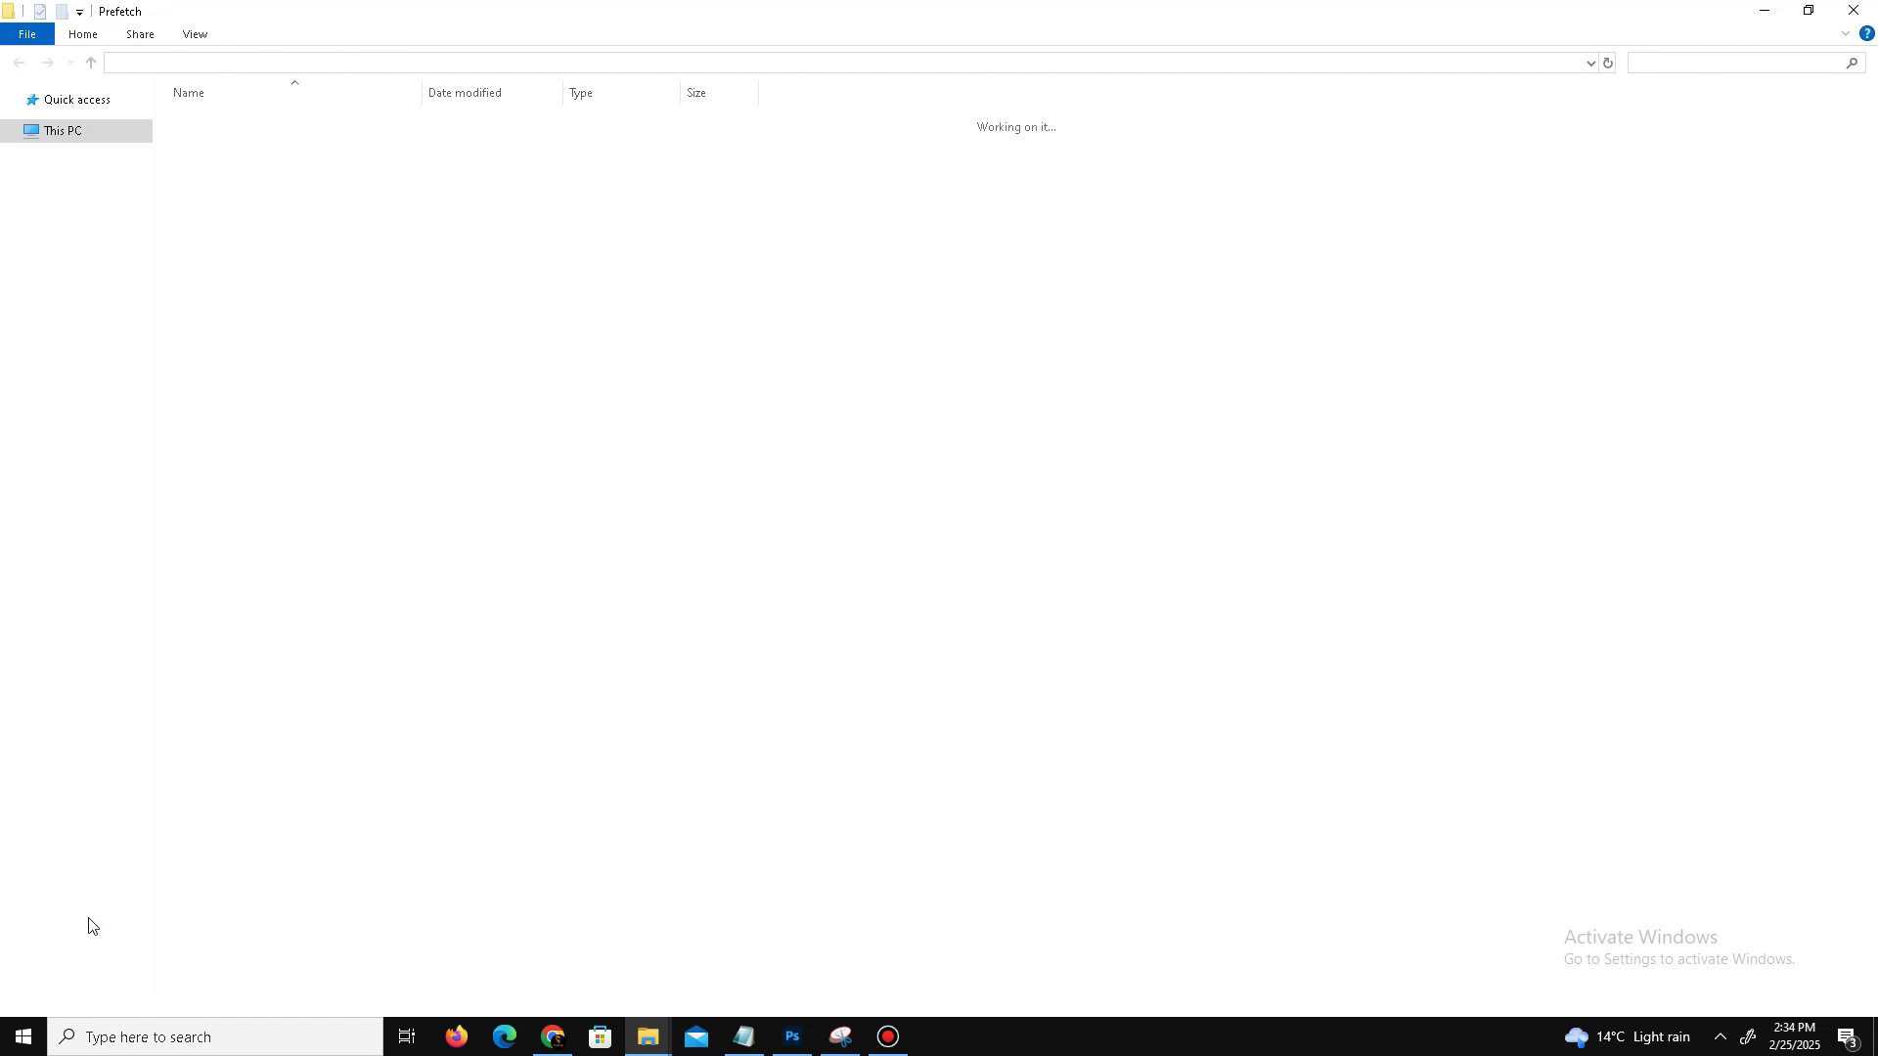
Select all 251 Prefetch files and delete them
key(ctrl+a)
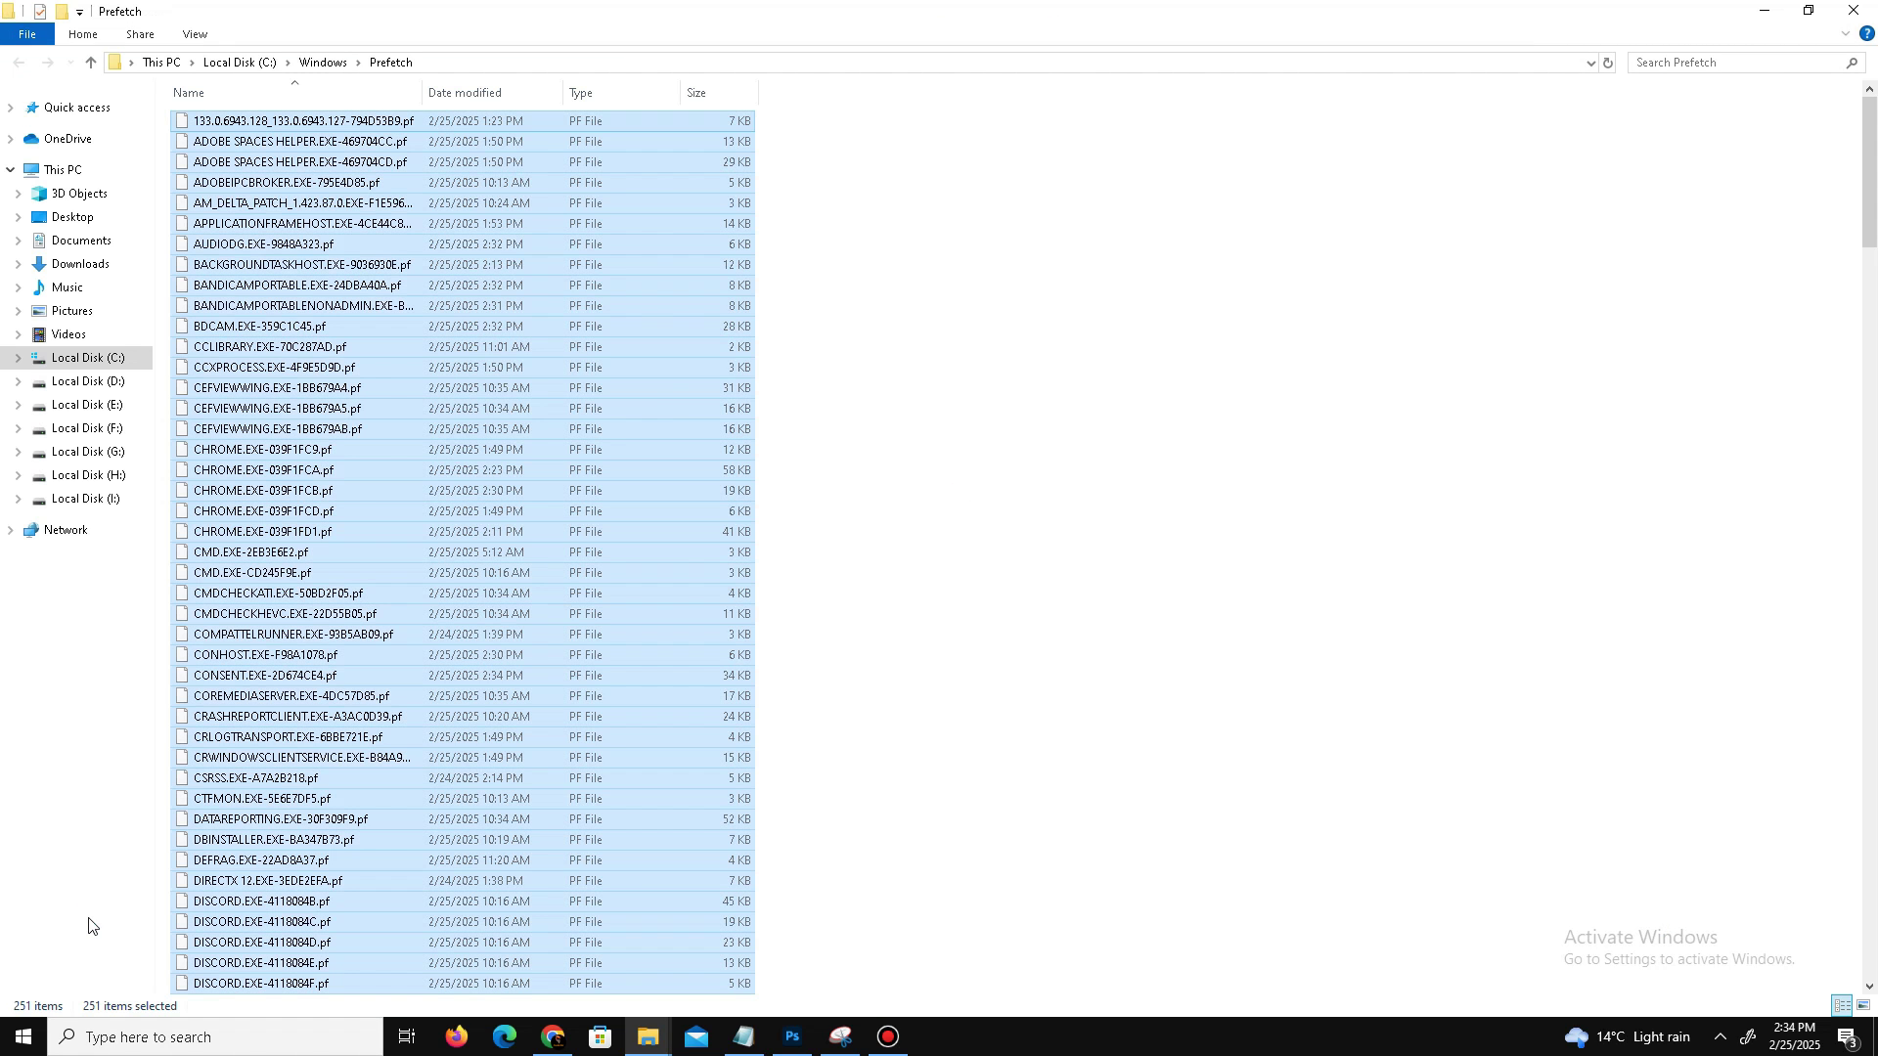
right_click(257, 515)
click(373, 773)
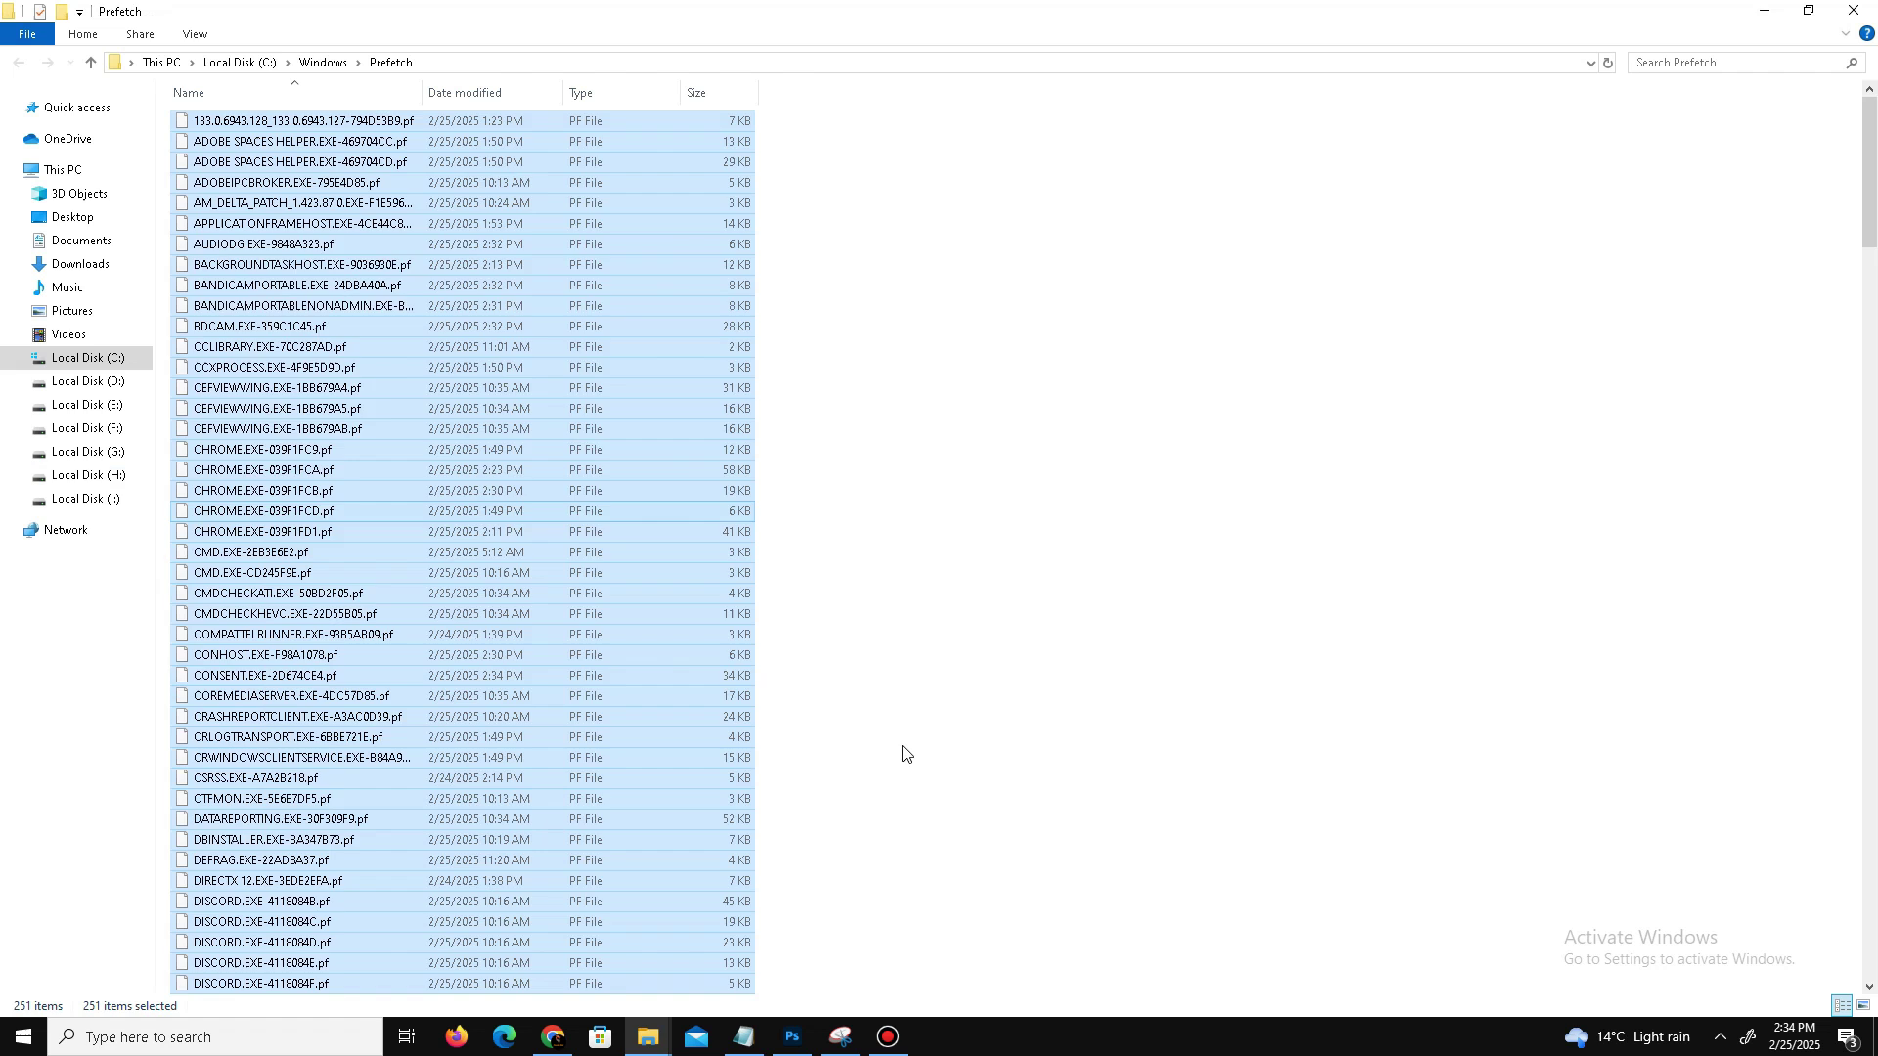
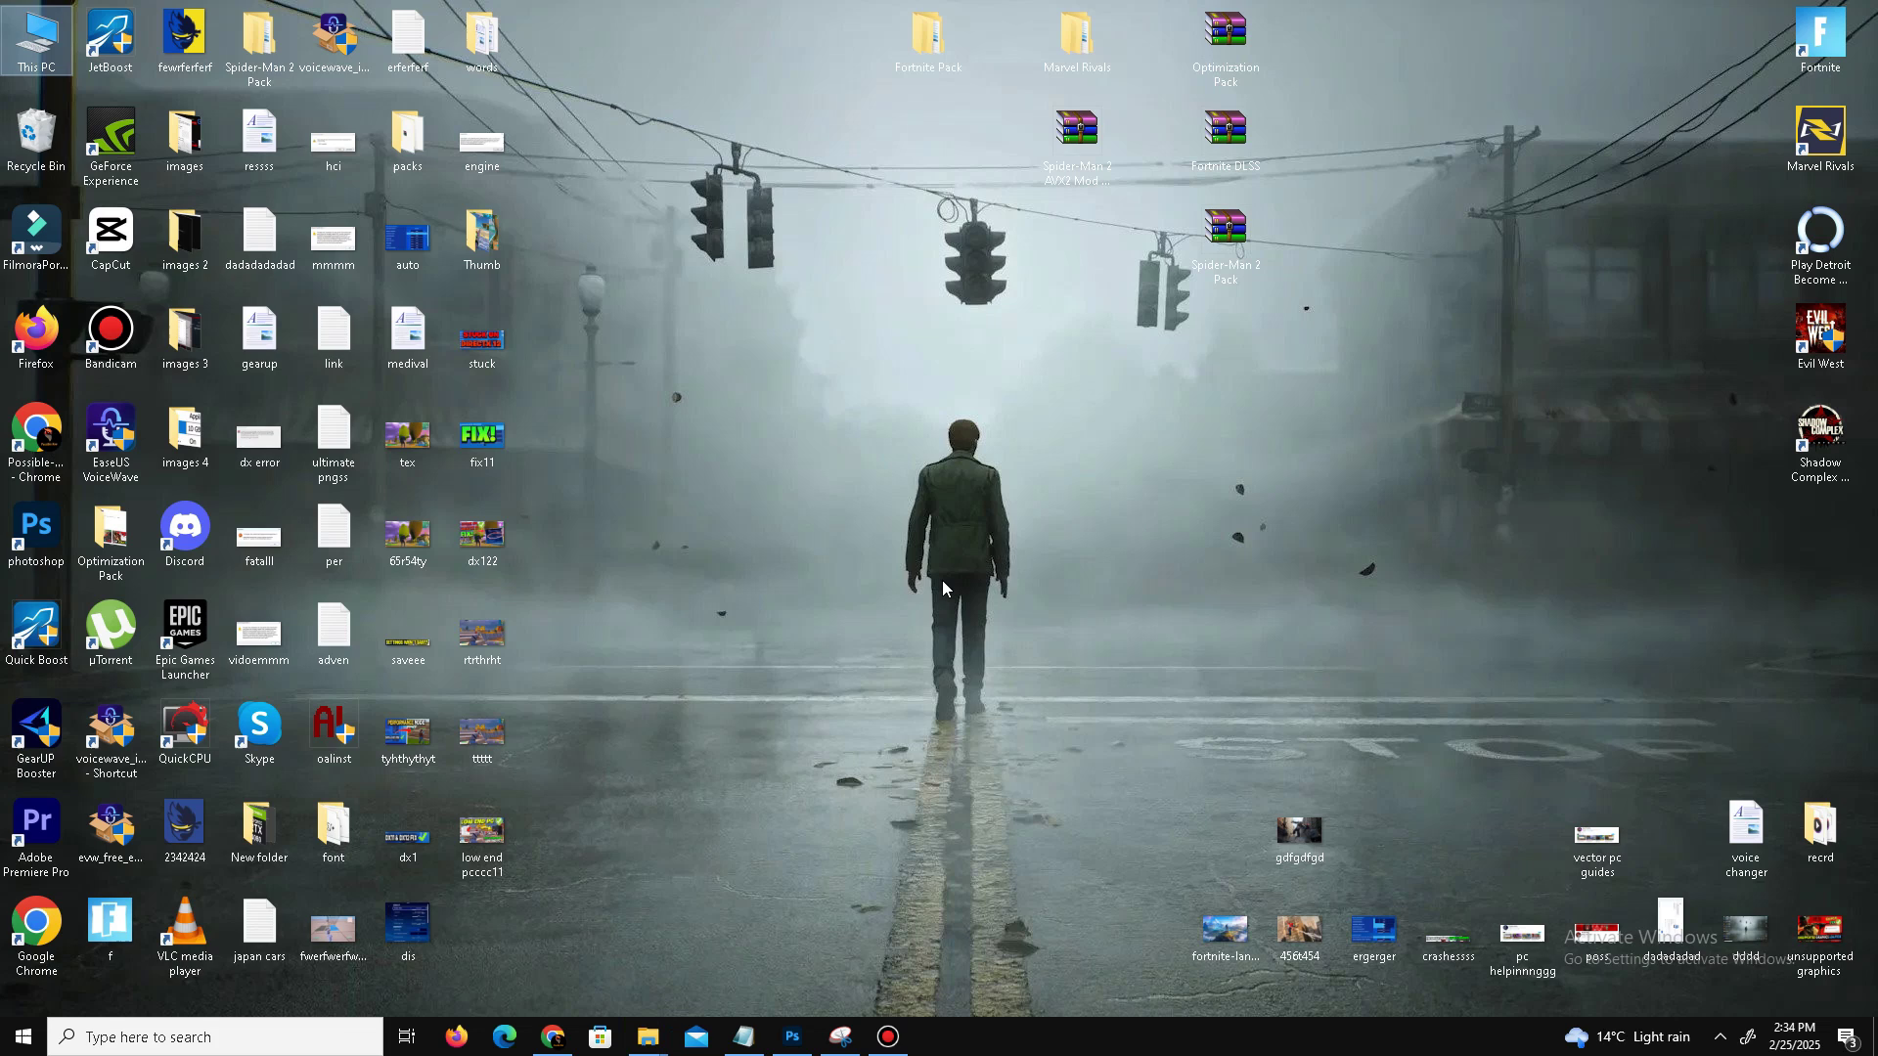
Open the %temp% folder through the Run dialog
key(super+r)
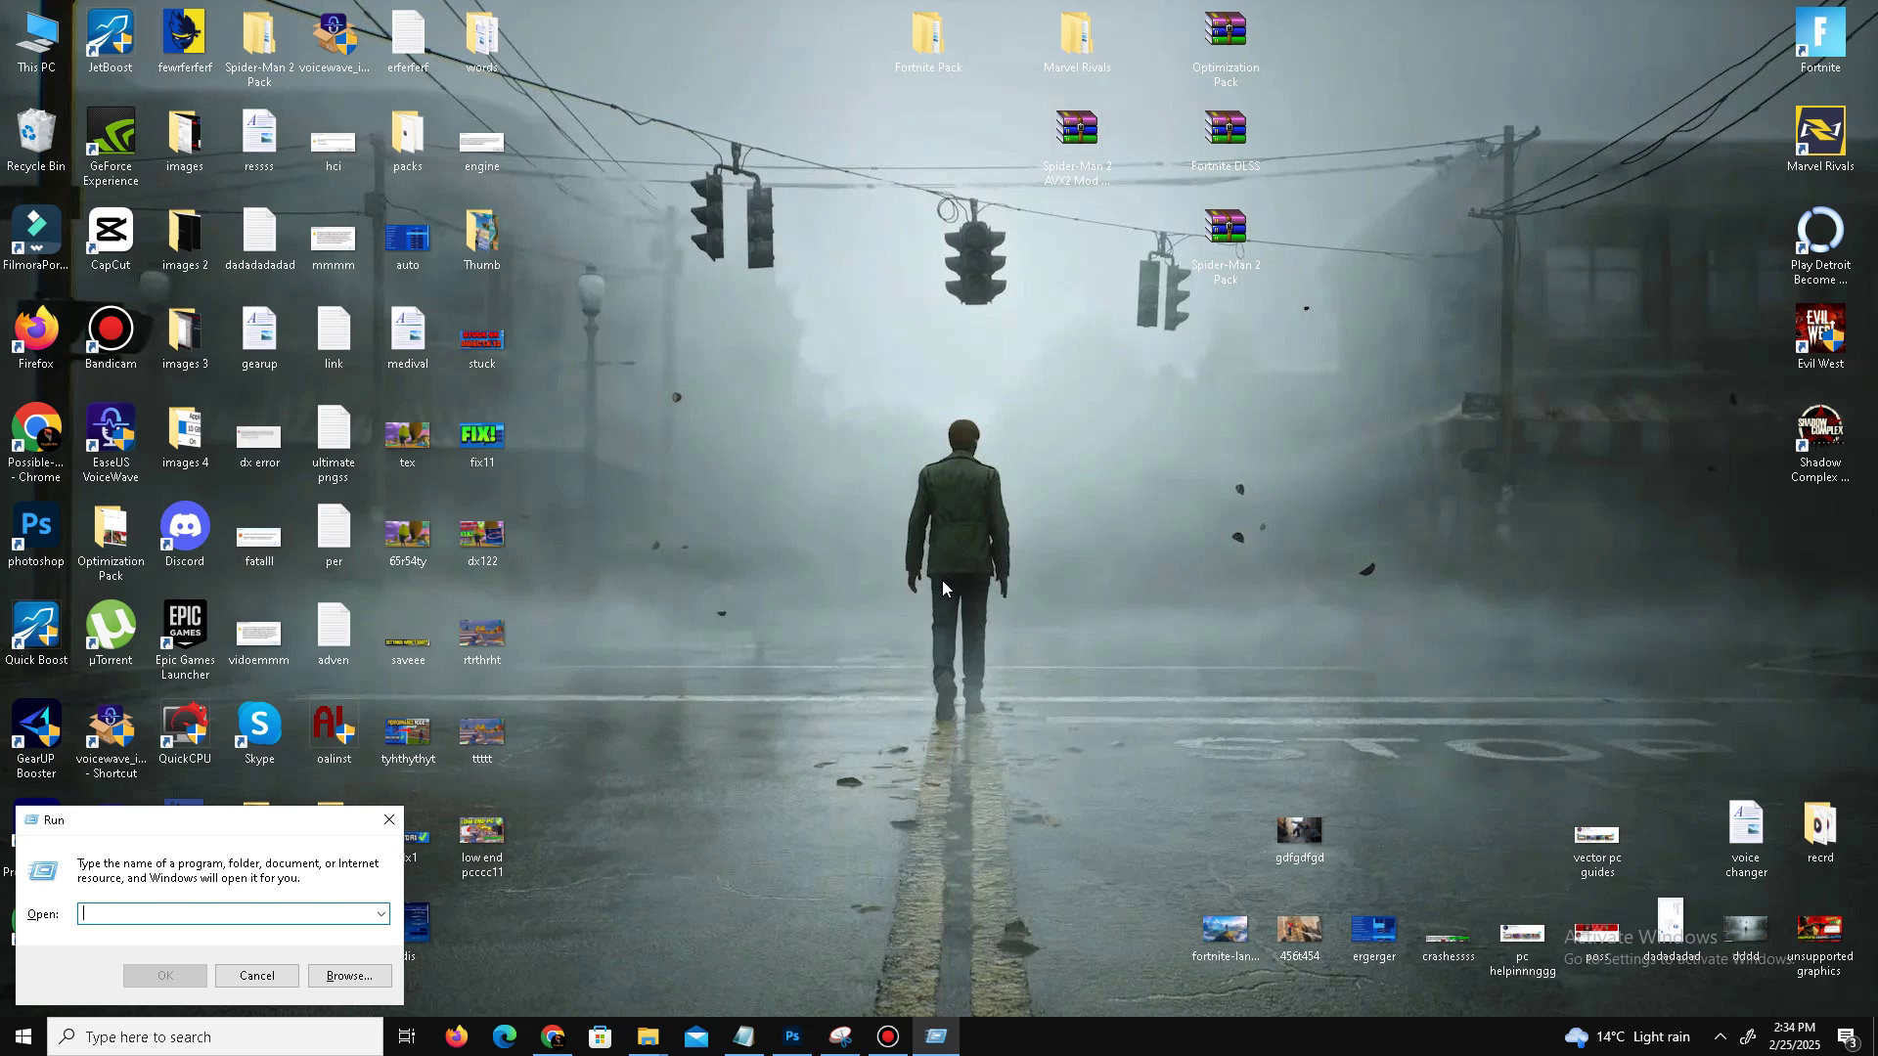
text(%temp%)
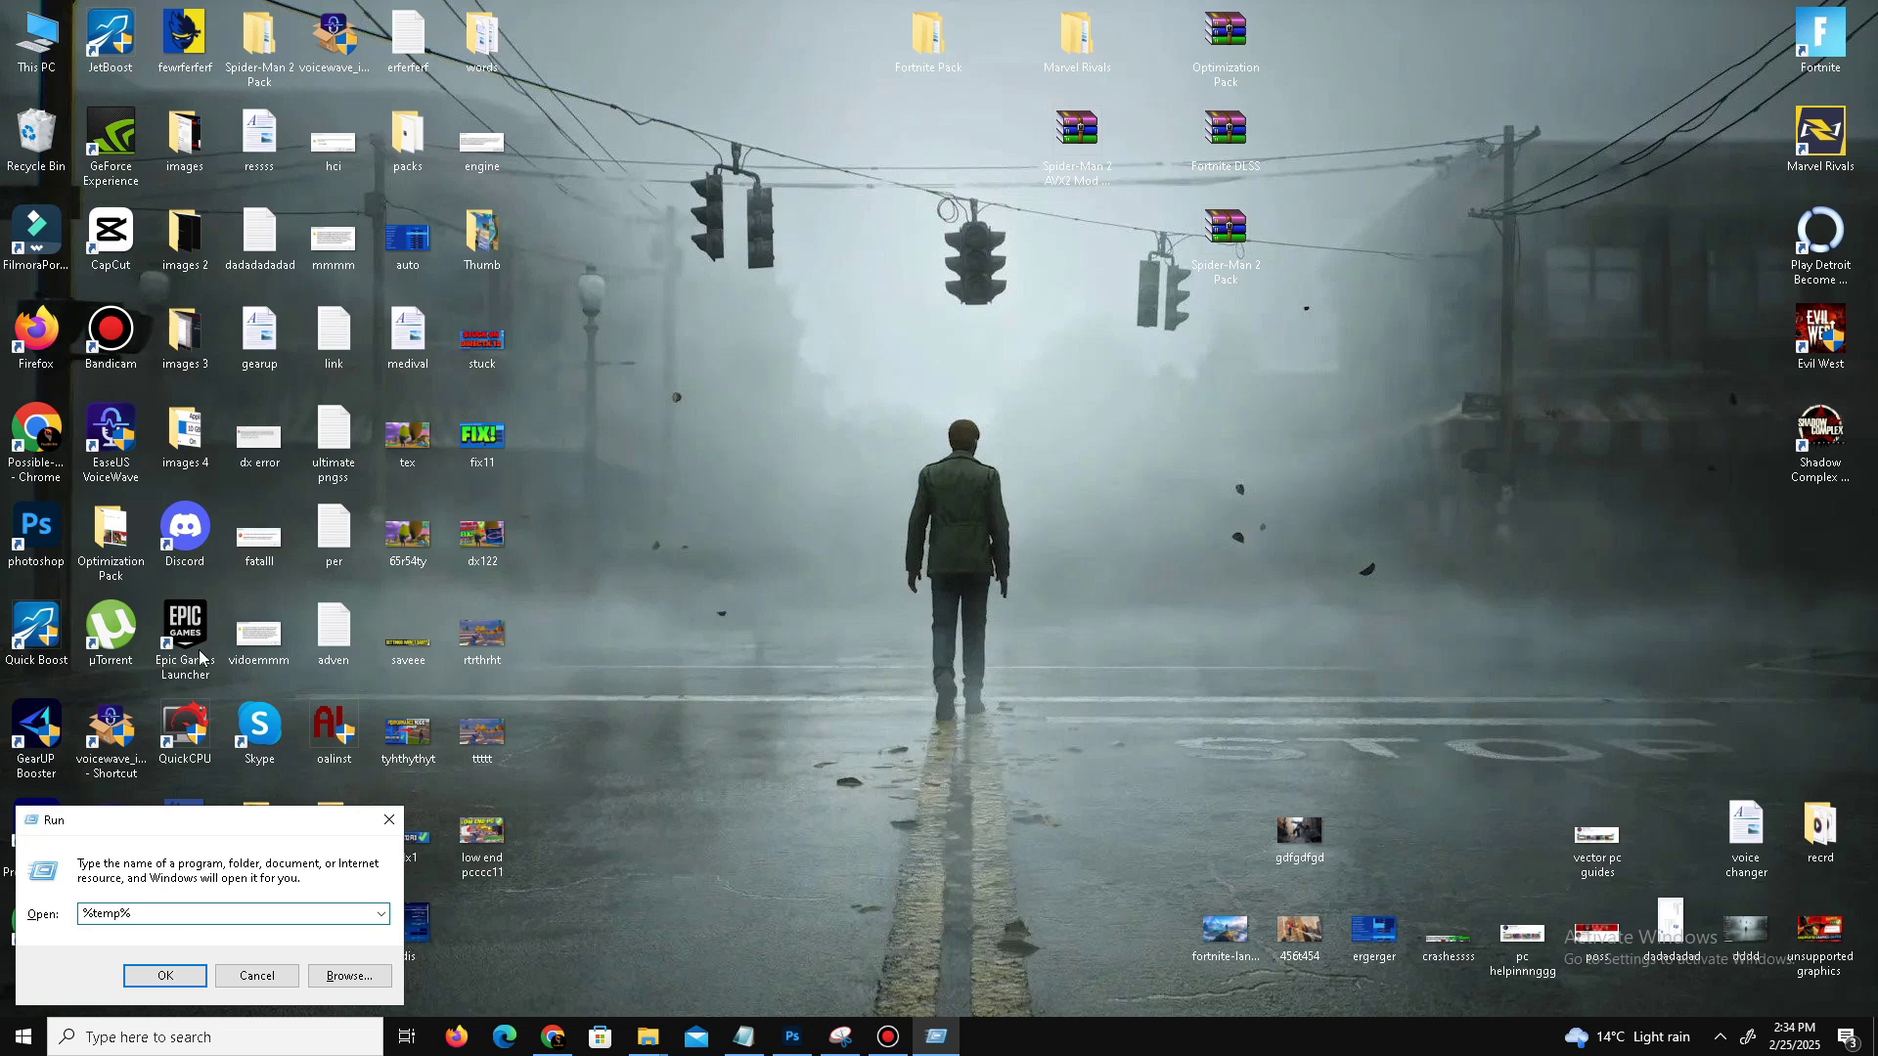
click(158, 973)
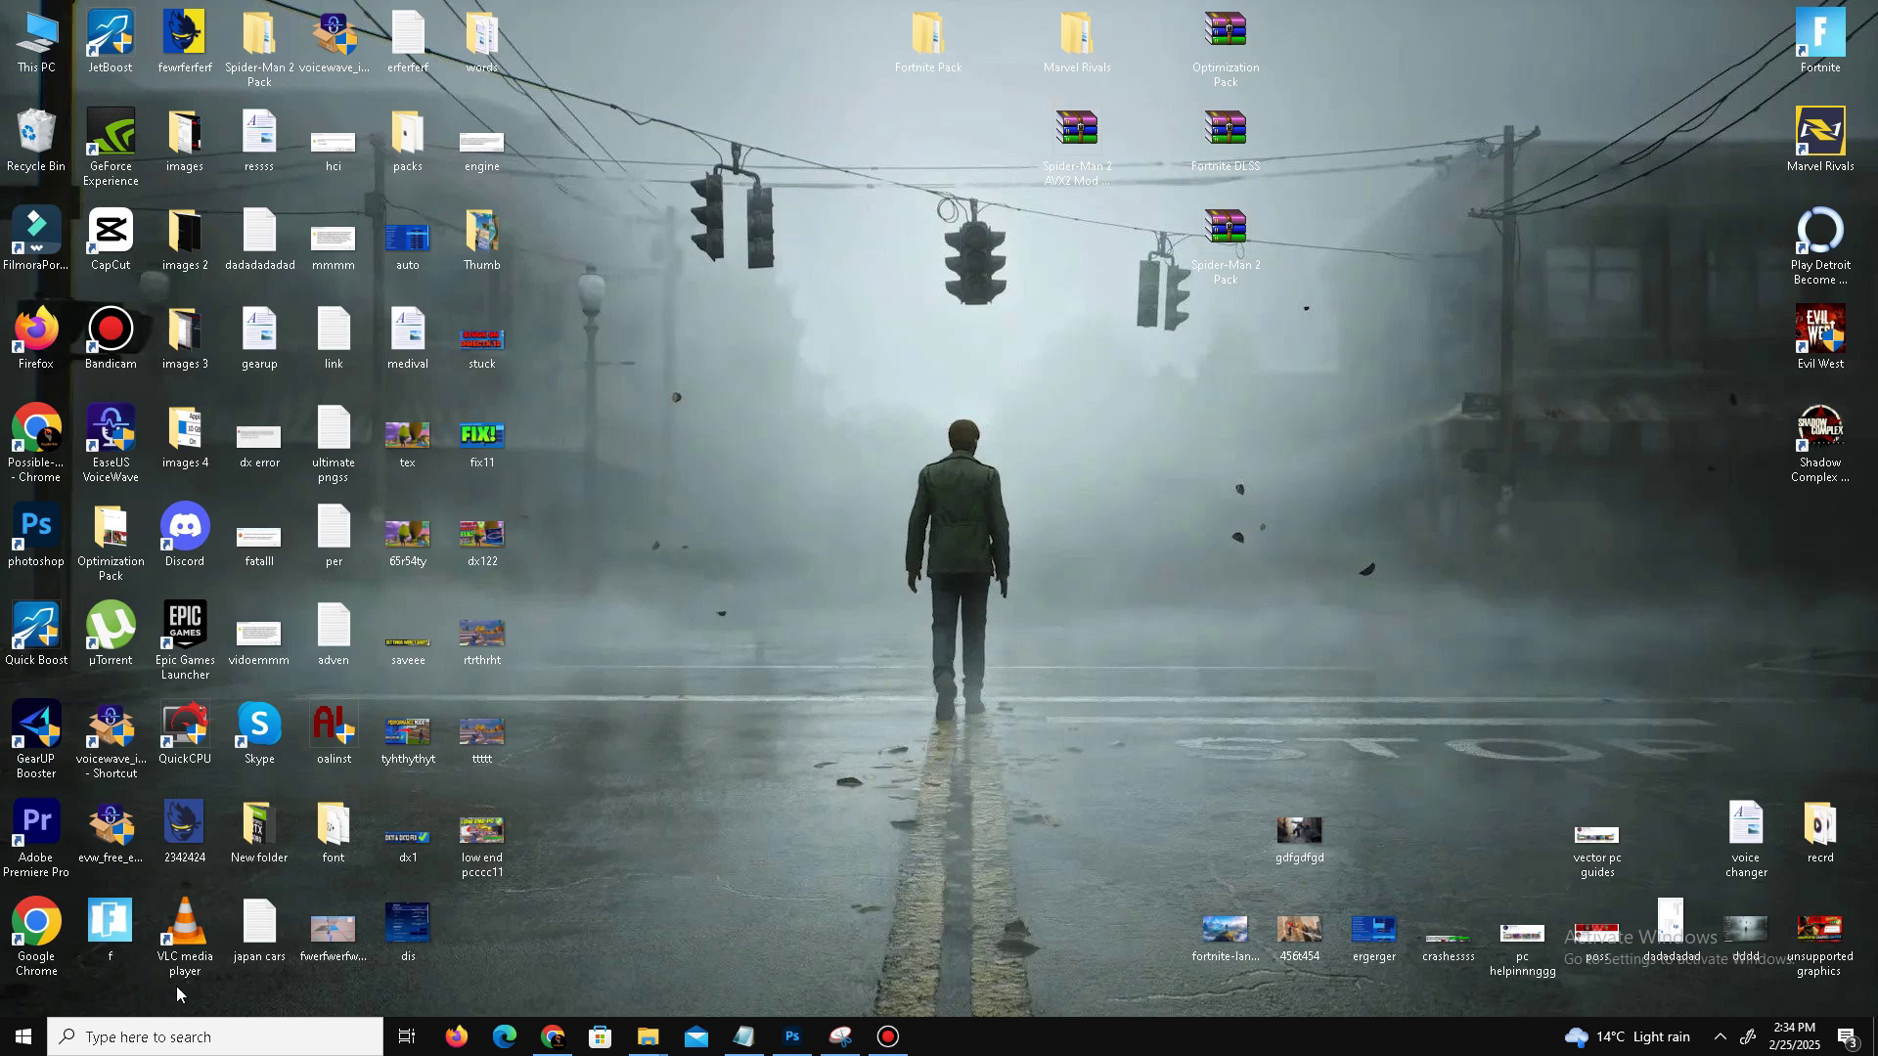
Delete everything in Temp, skipping in-use items such as AdobeVulcan, then close the window
key(ctrl+a)
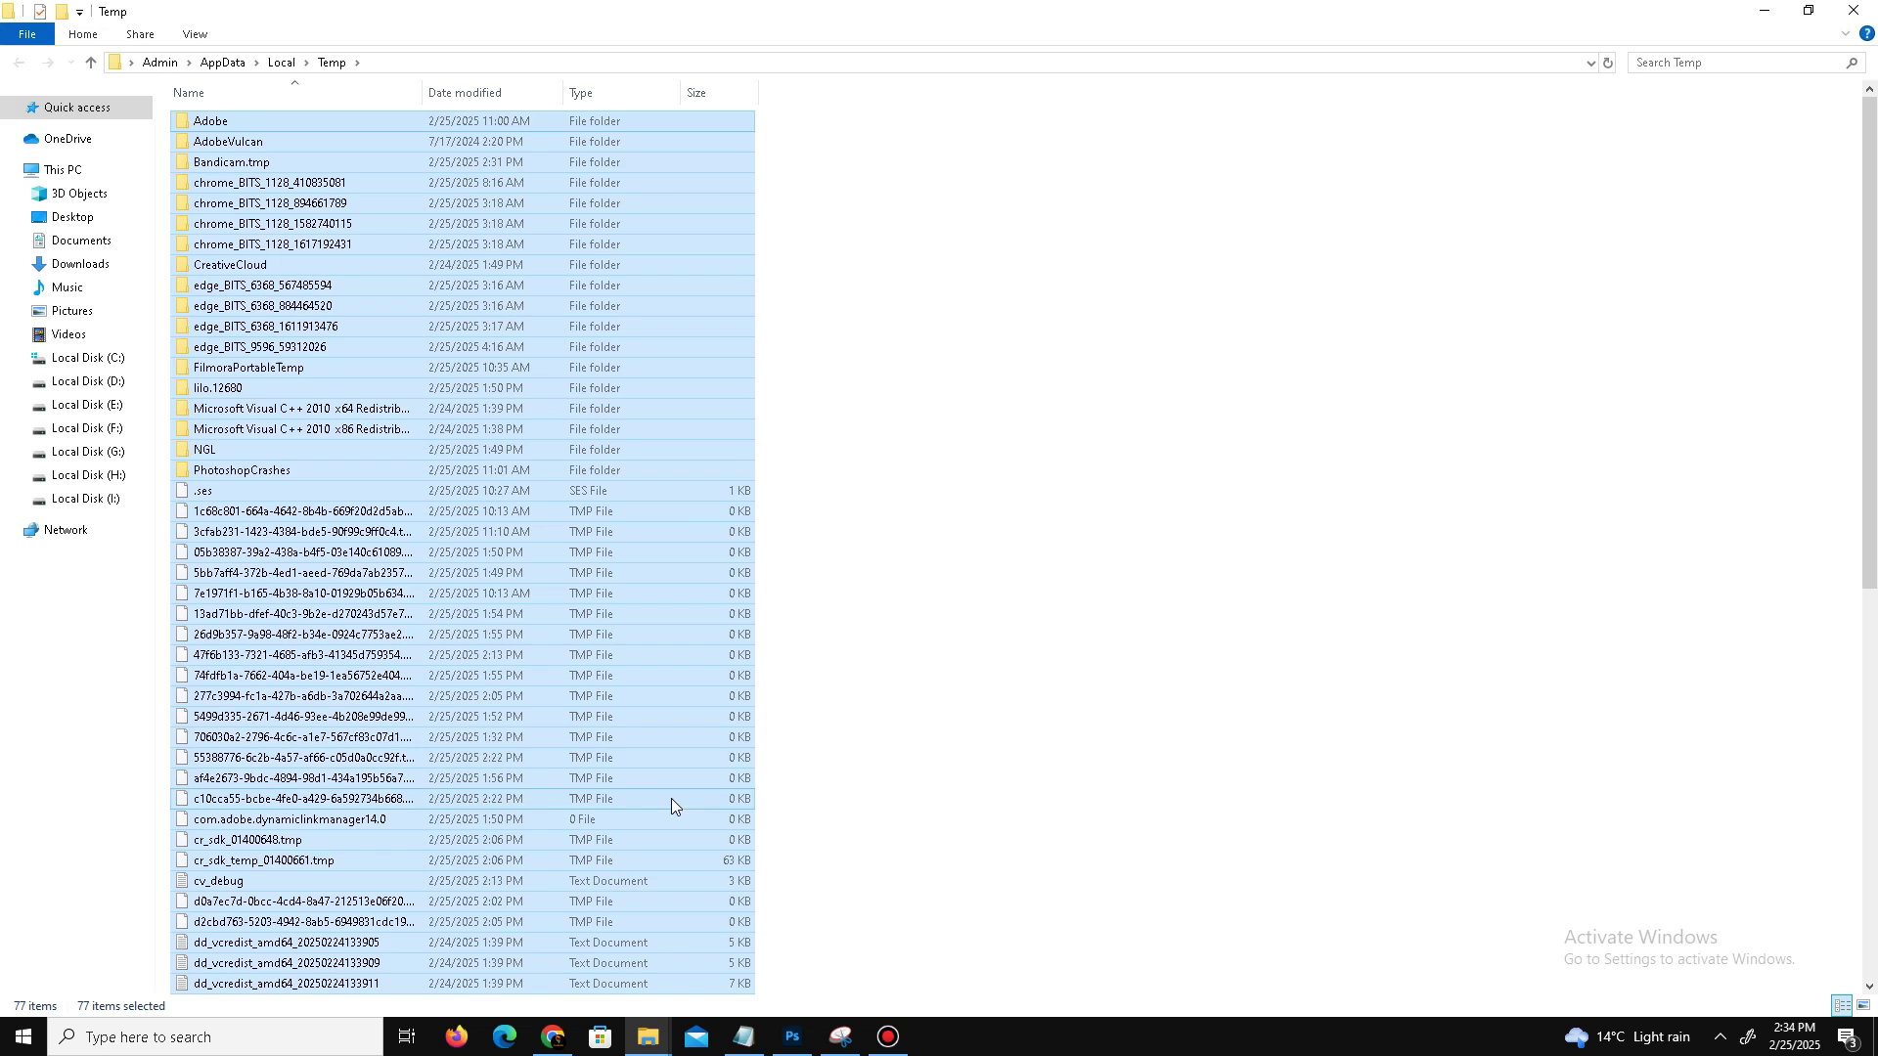
right_click(366, 538)
click(472, 818)
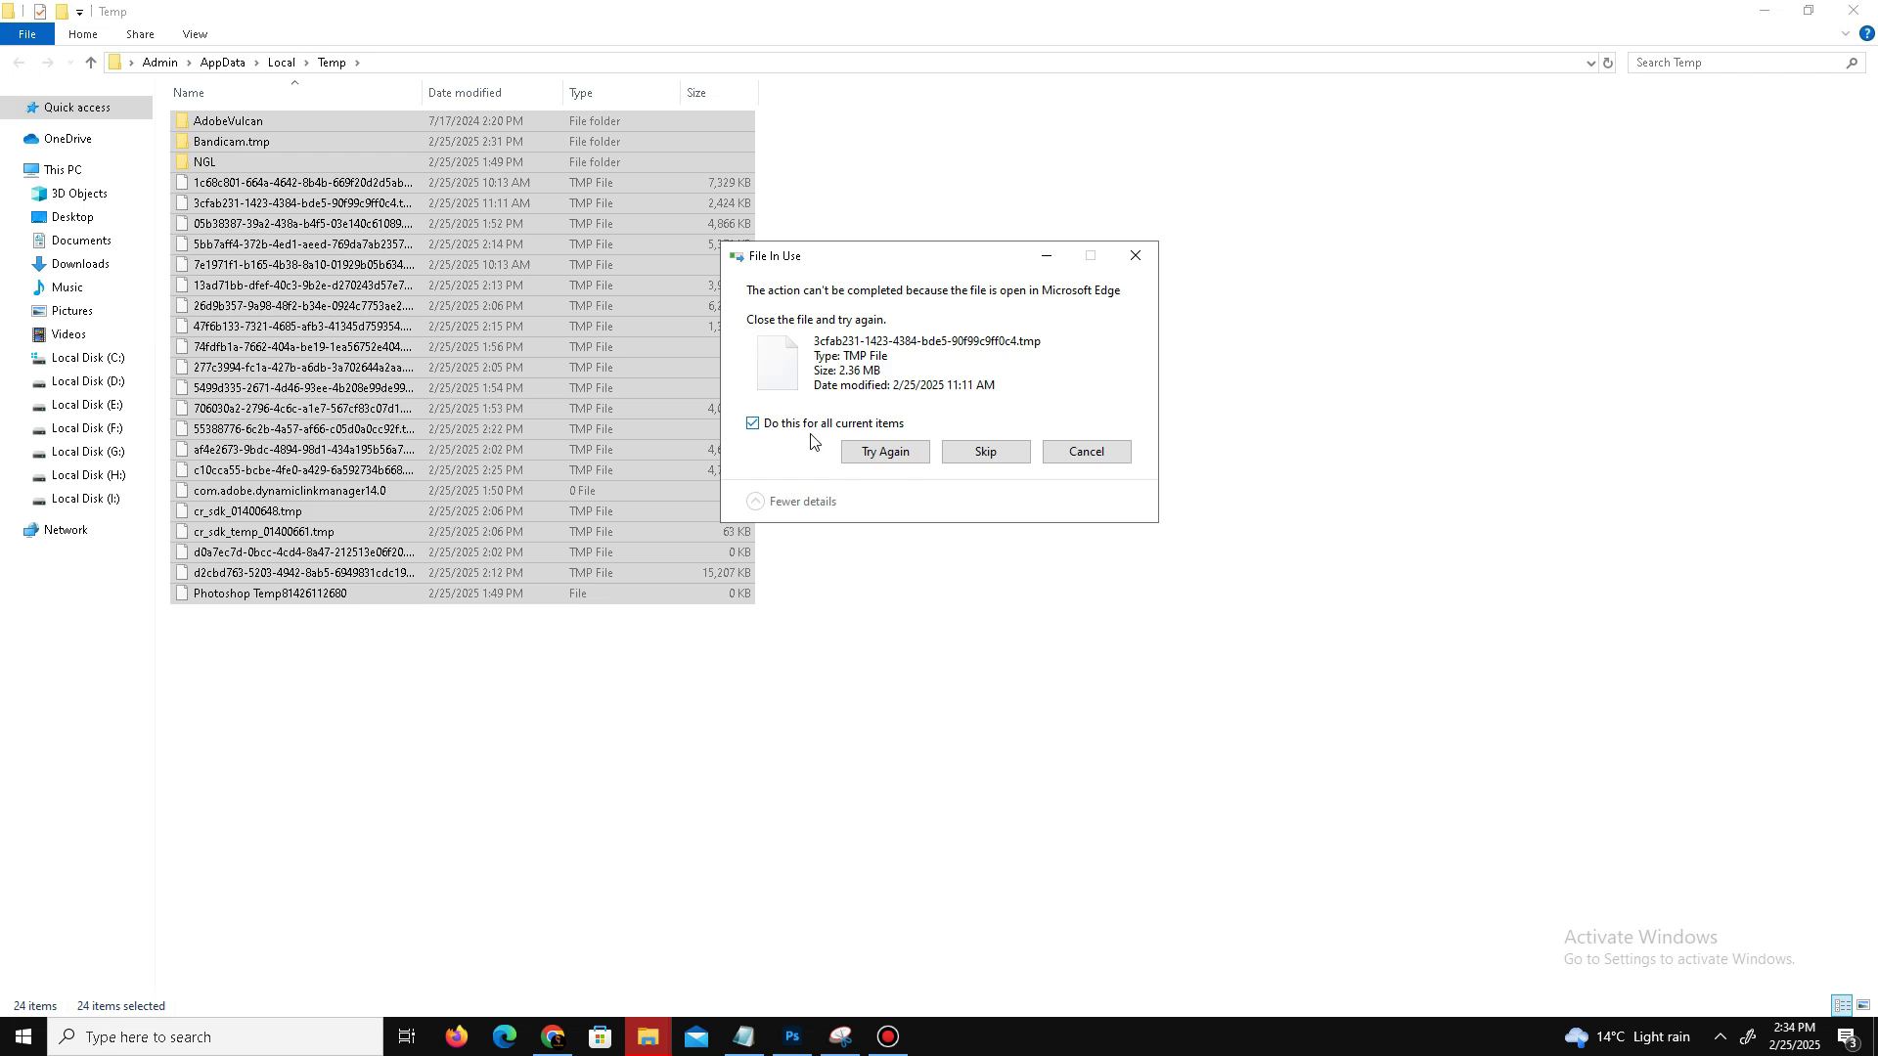
click(985, 453)
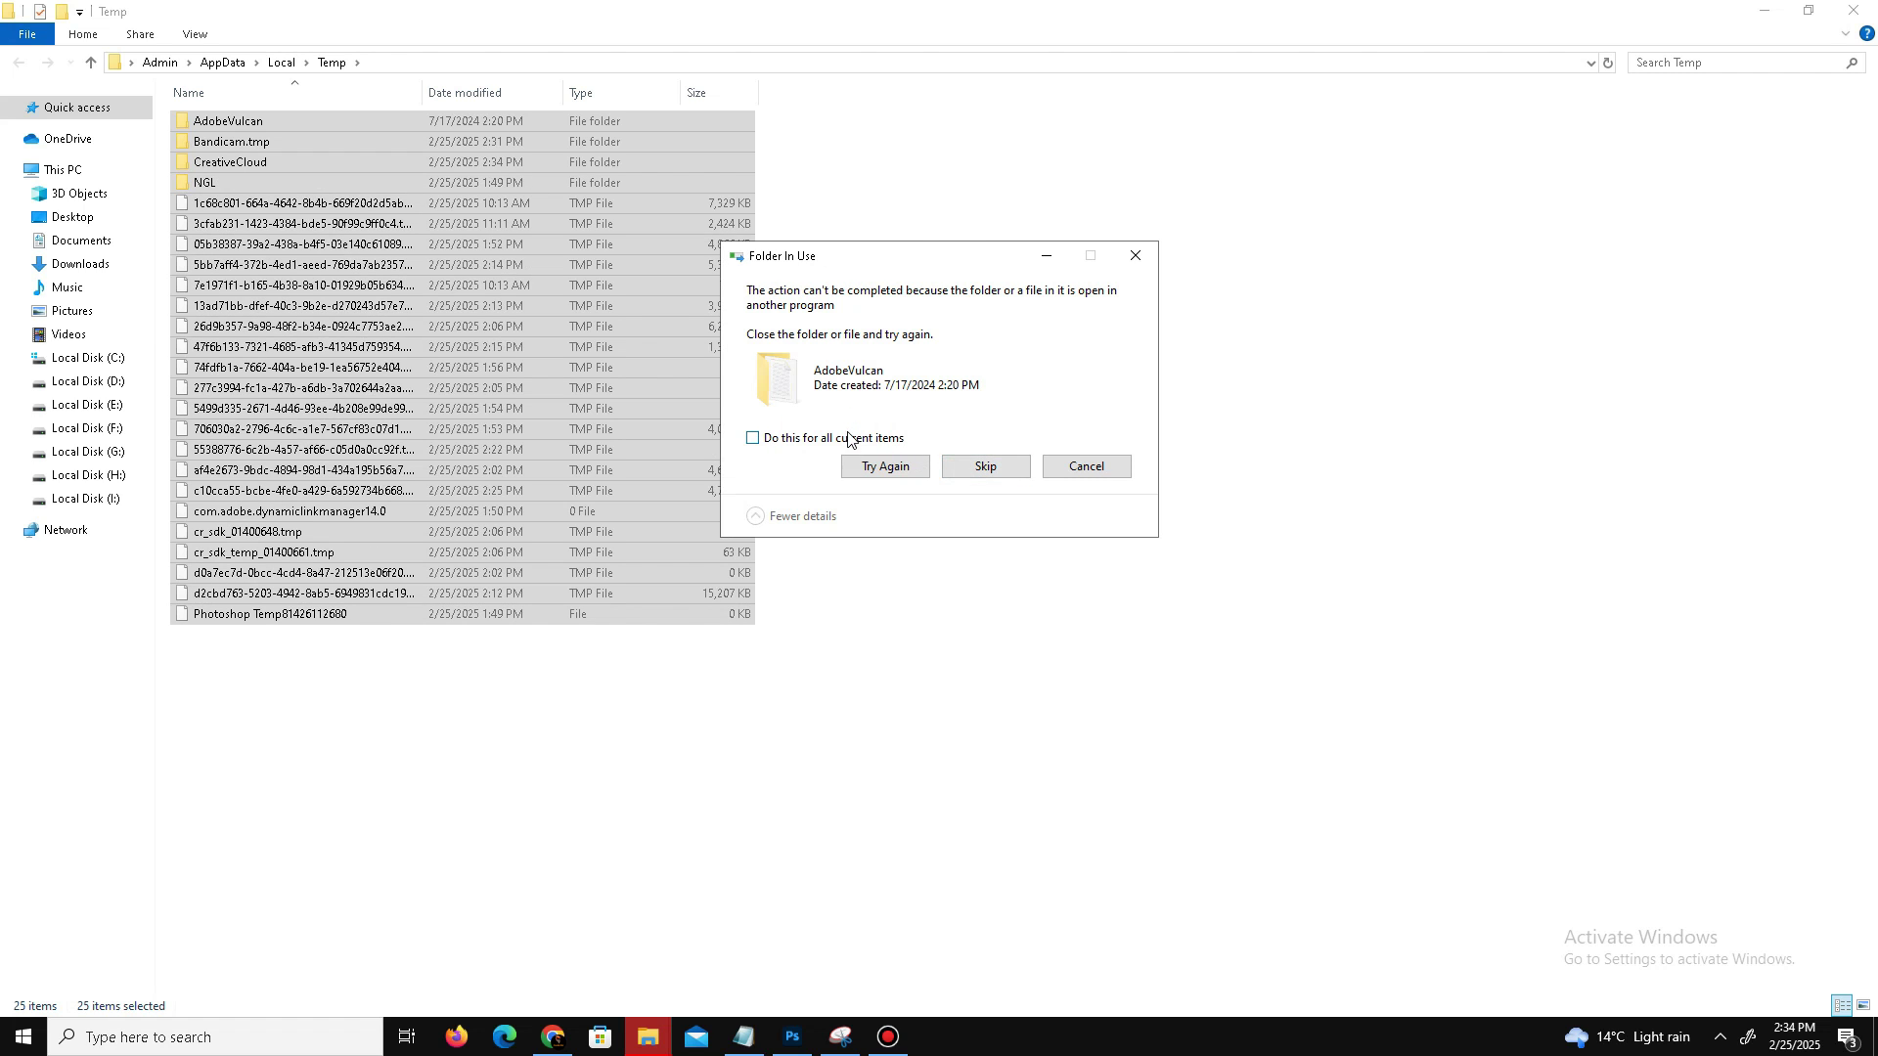
click(1003, 470)
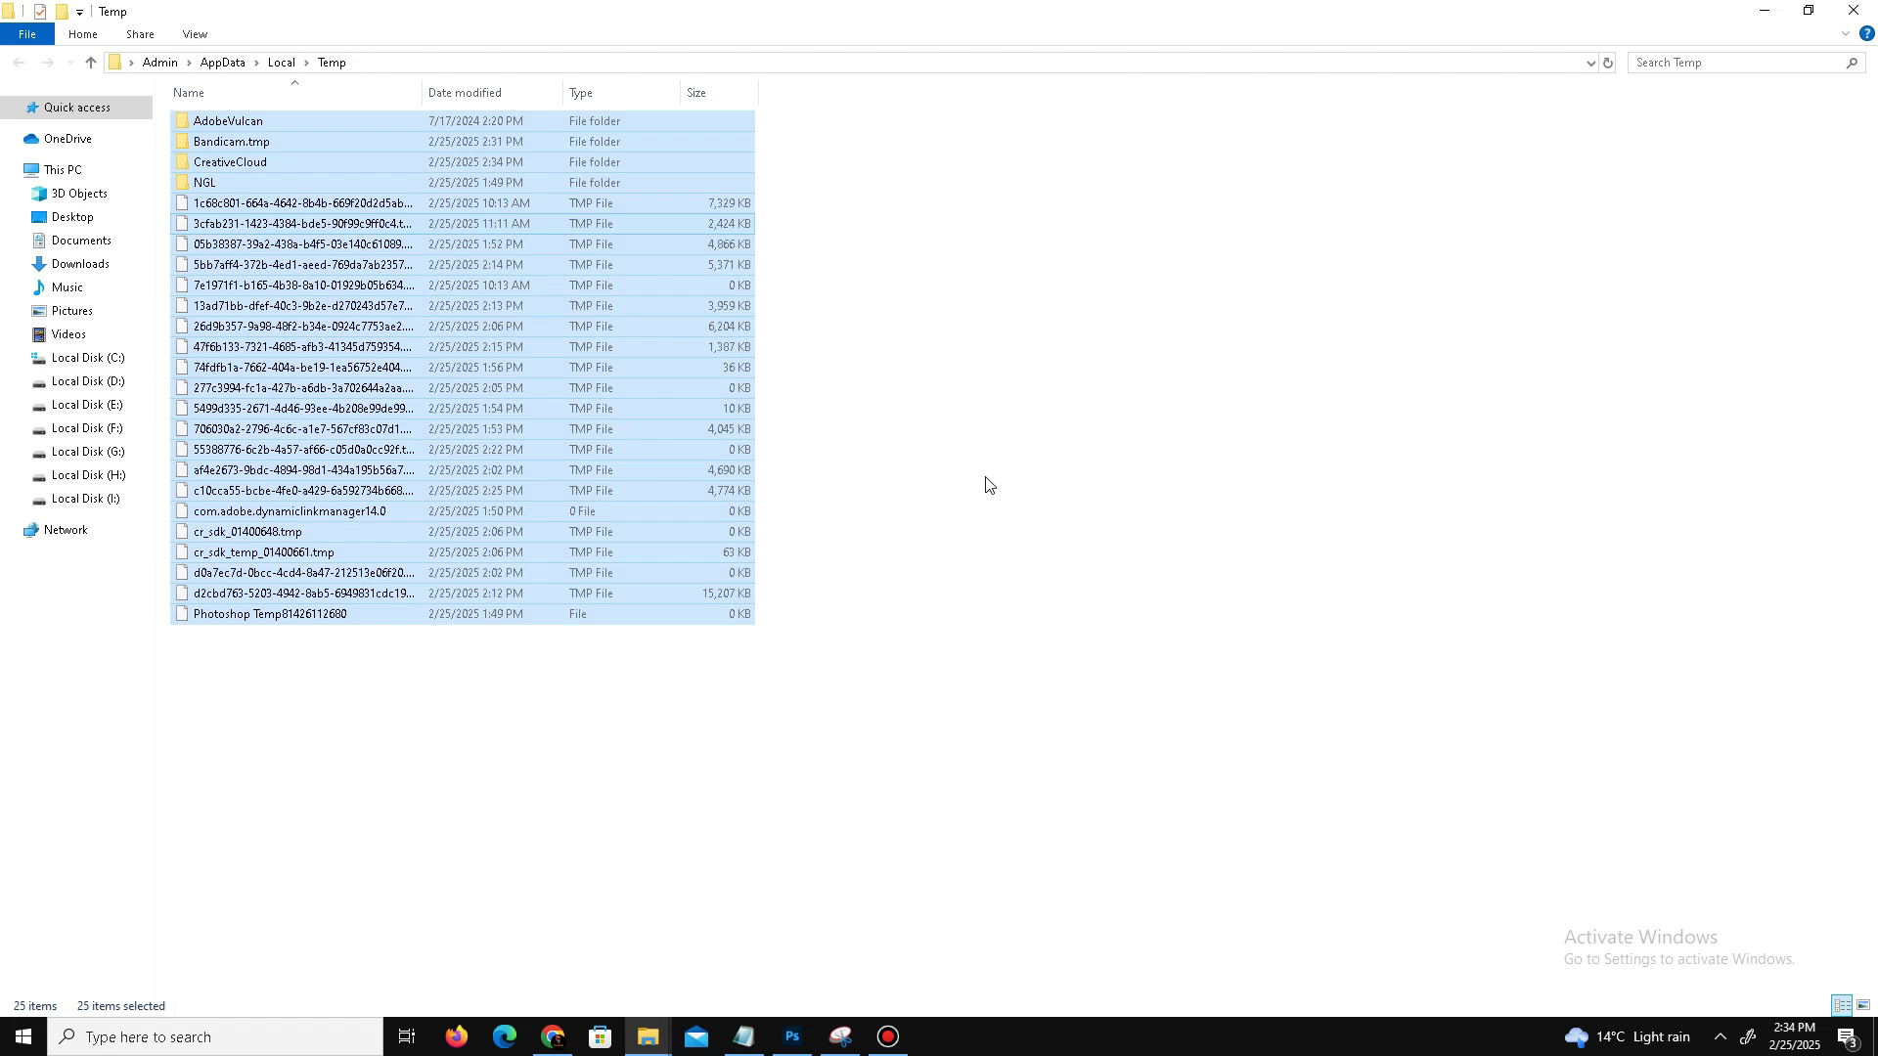
click(1854, 10)
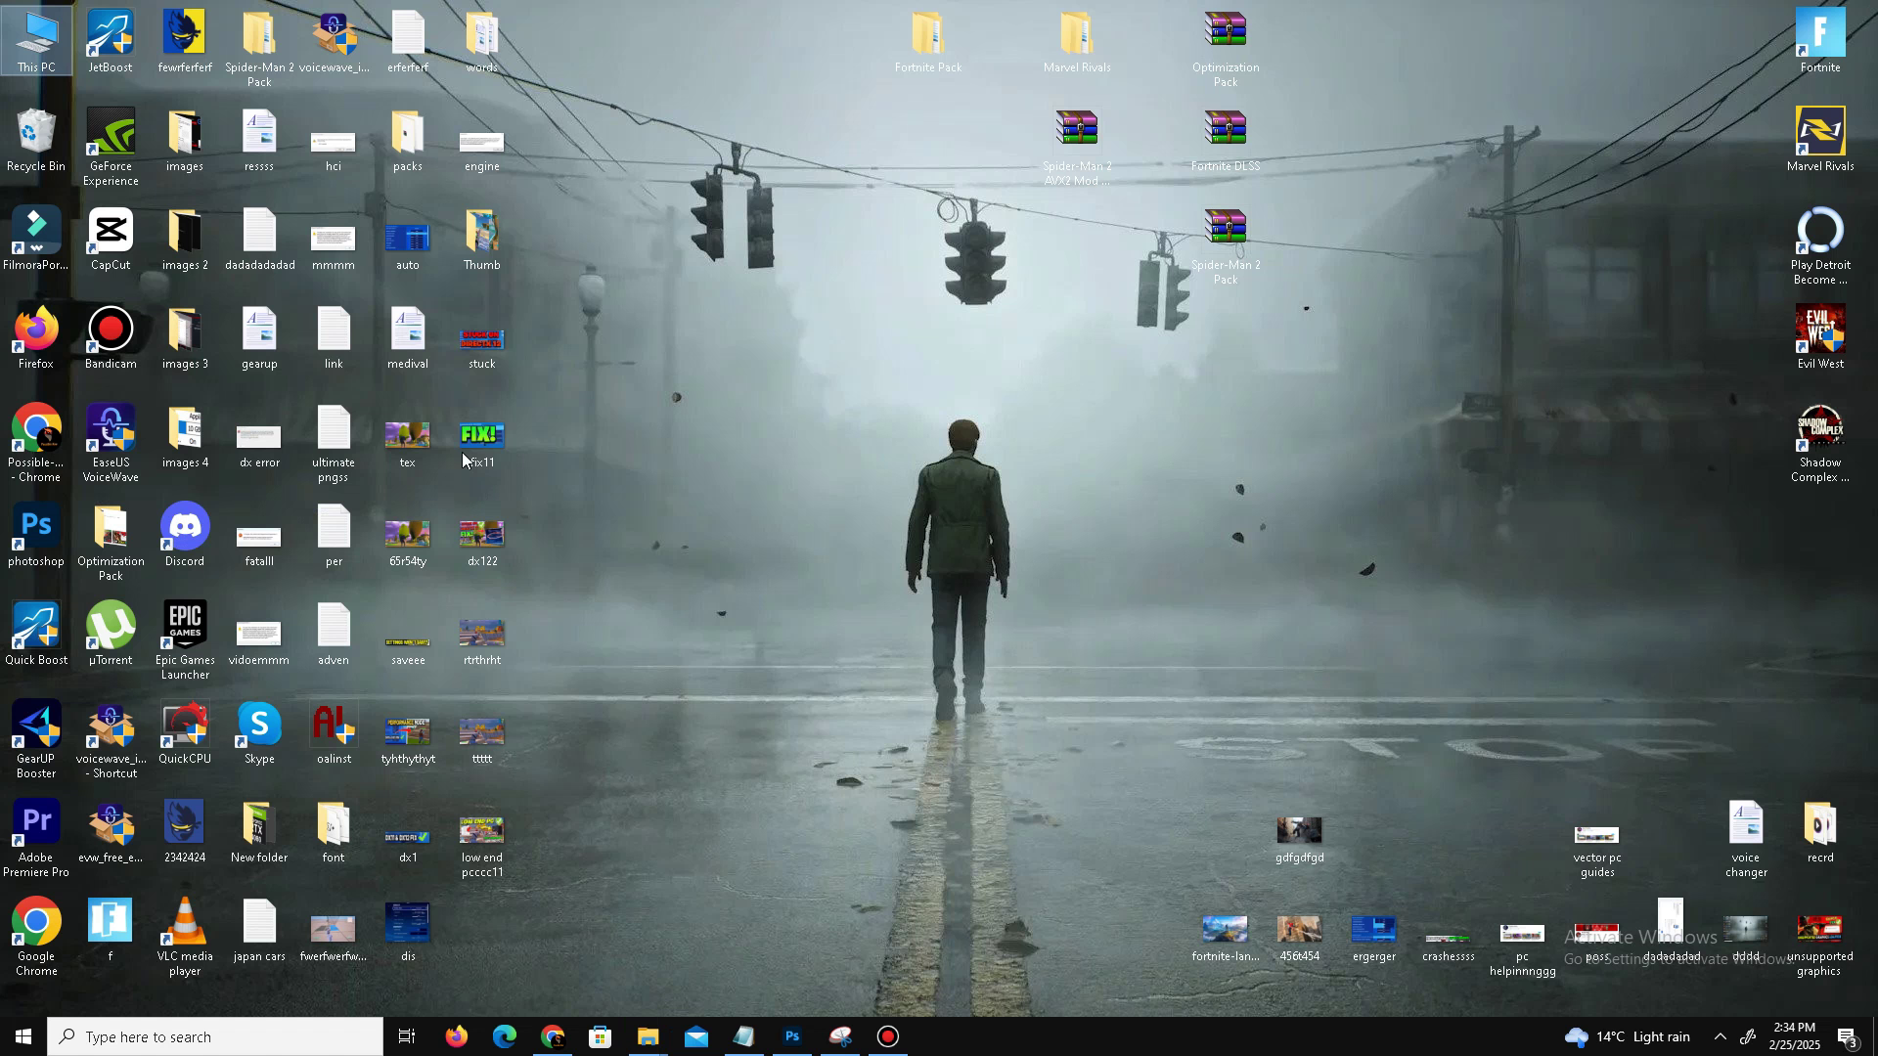
Empty the Recycle Bin from its desktop icon and confirm permanent deletion
right_click(26, 154)
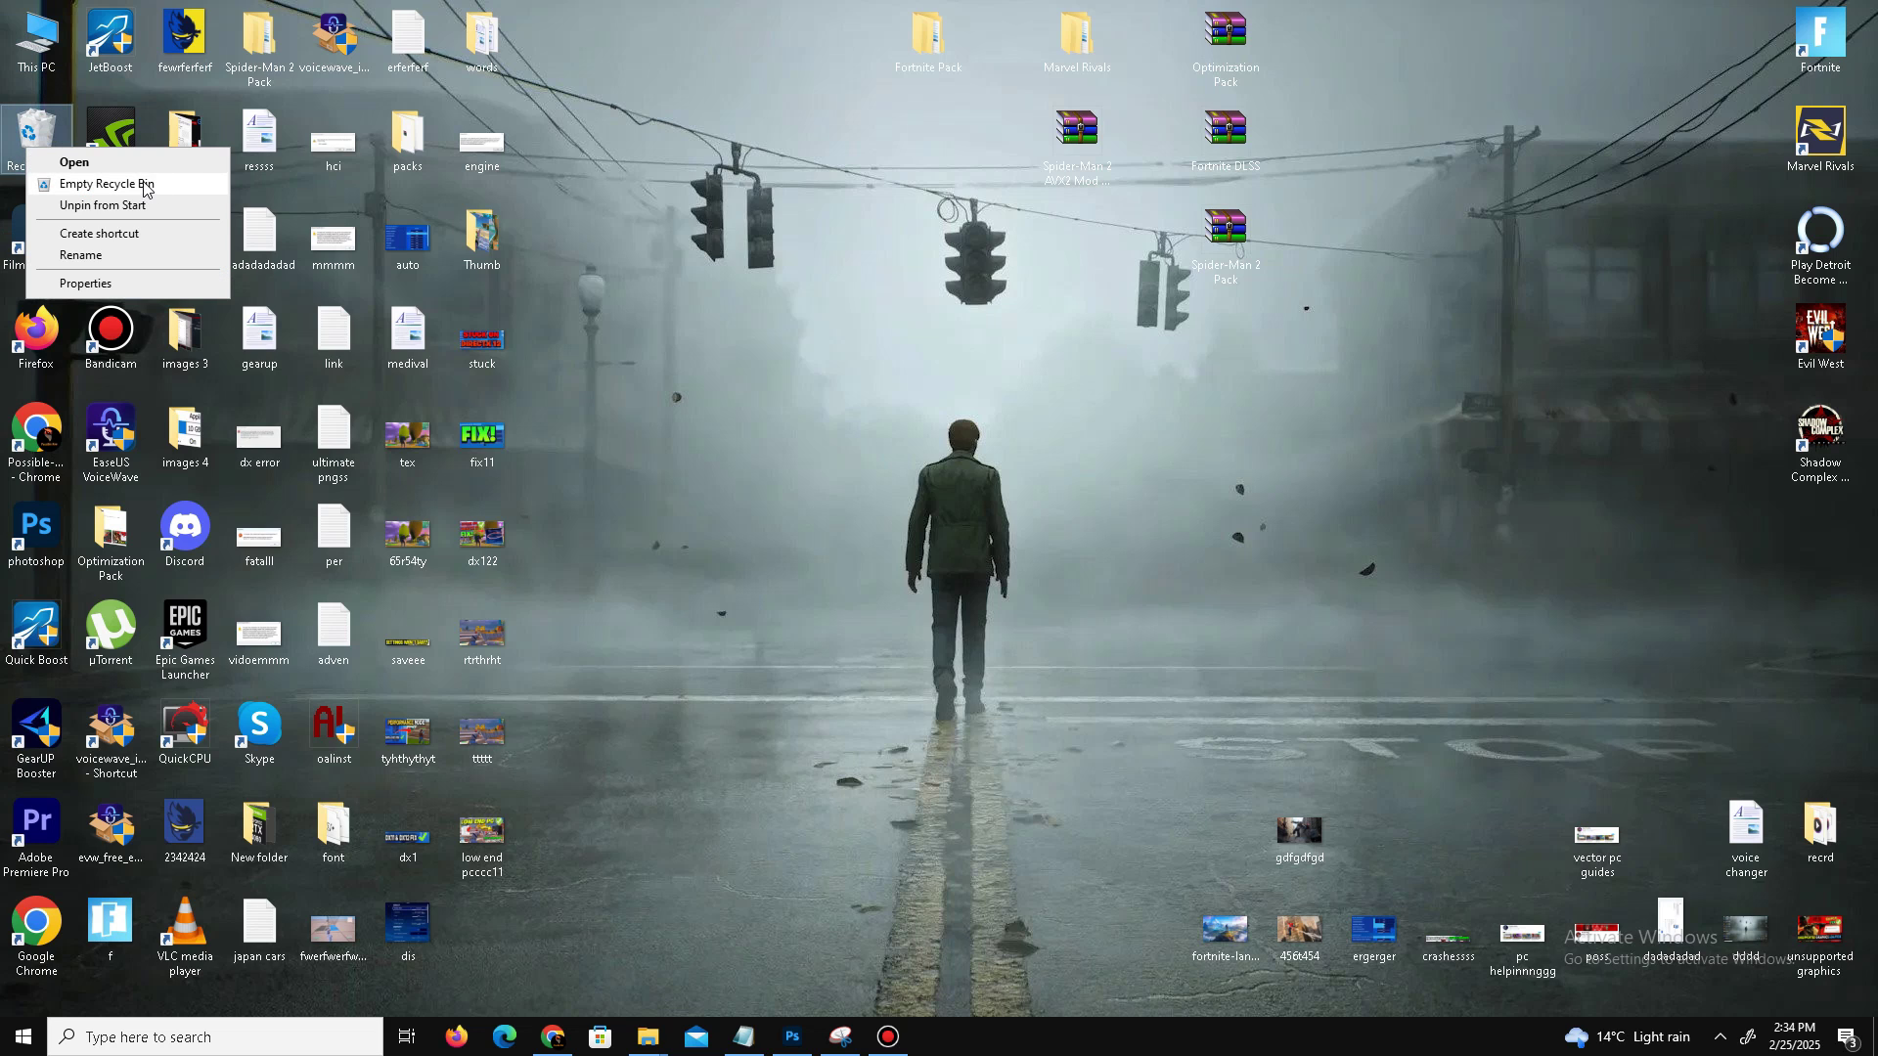
click(147, 188)
click(1038, 537)
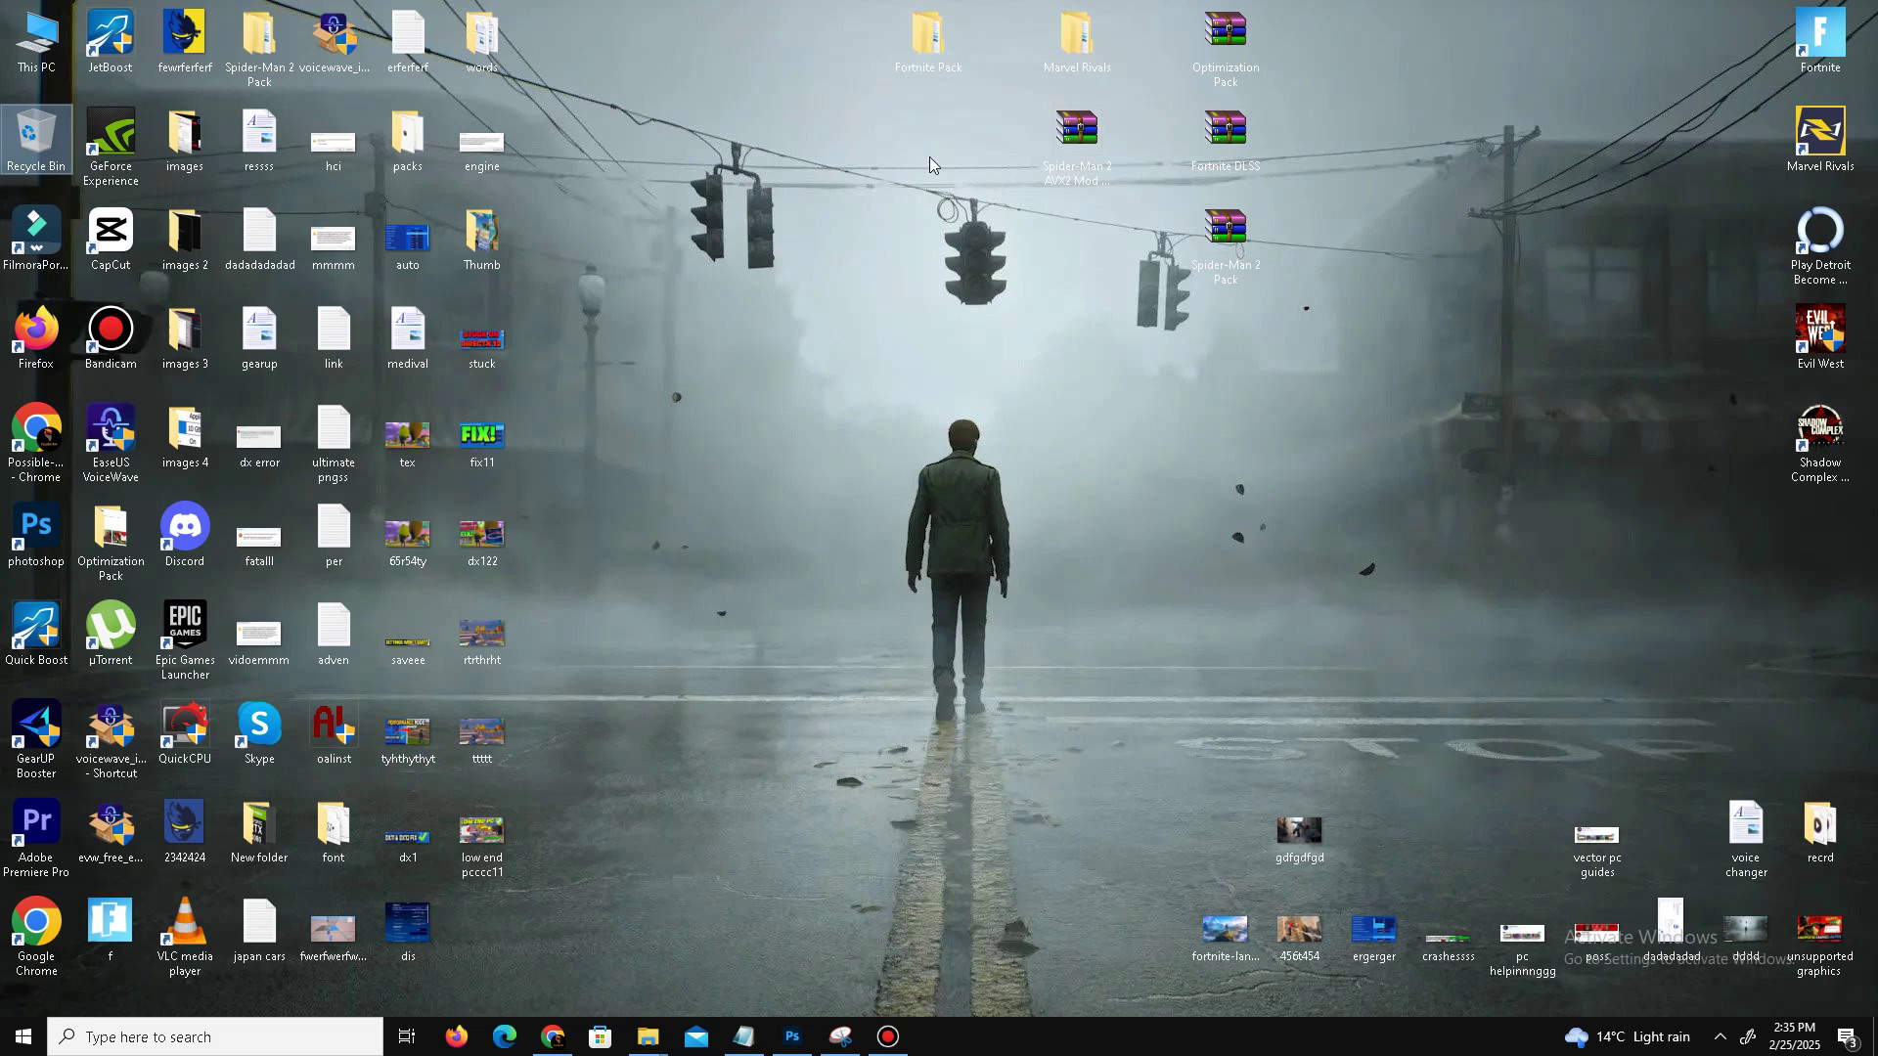
Launch the Directx 12 installer from the Fortnite Pack's DX subfolder
double_click(933, 60)
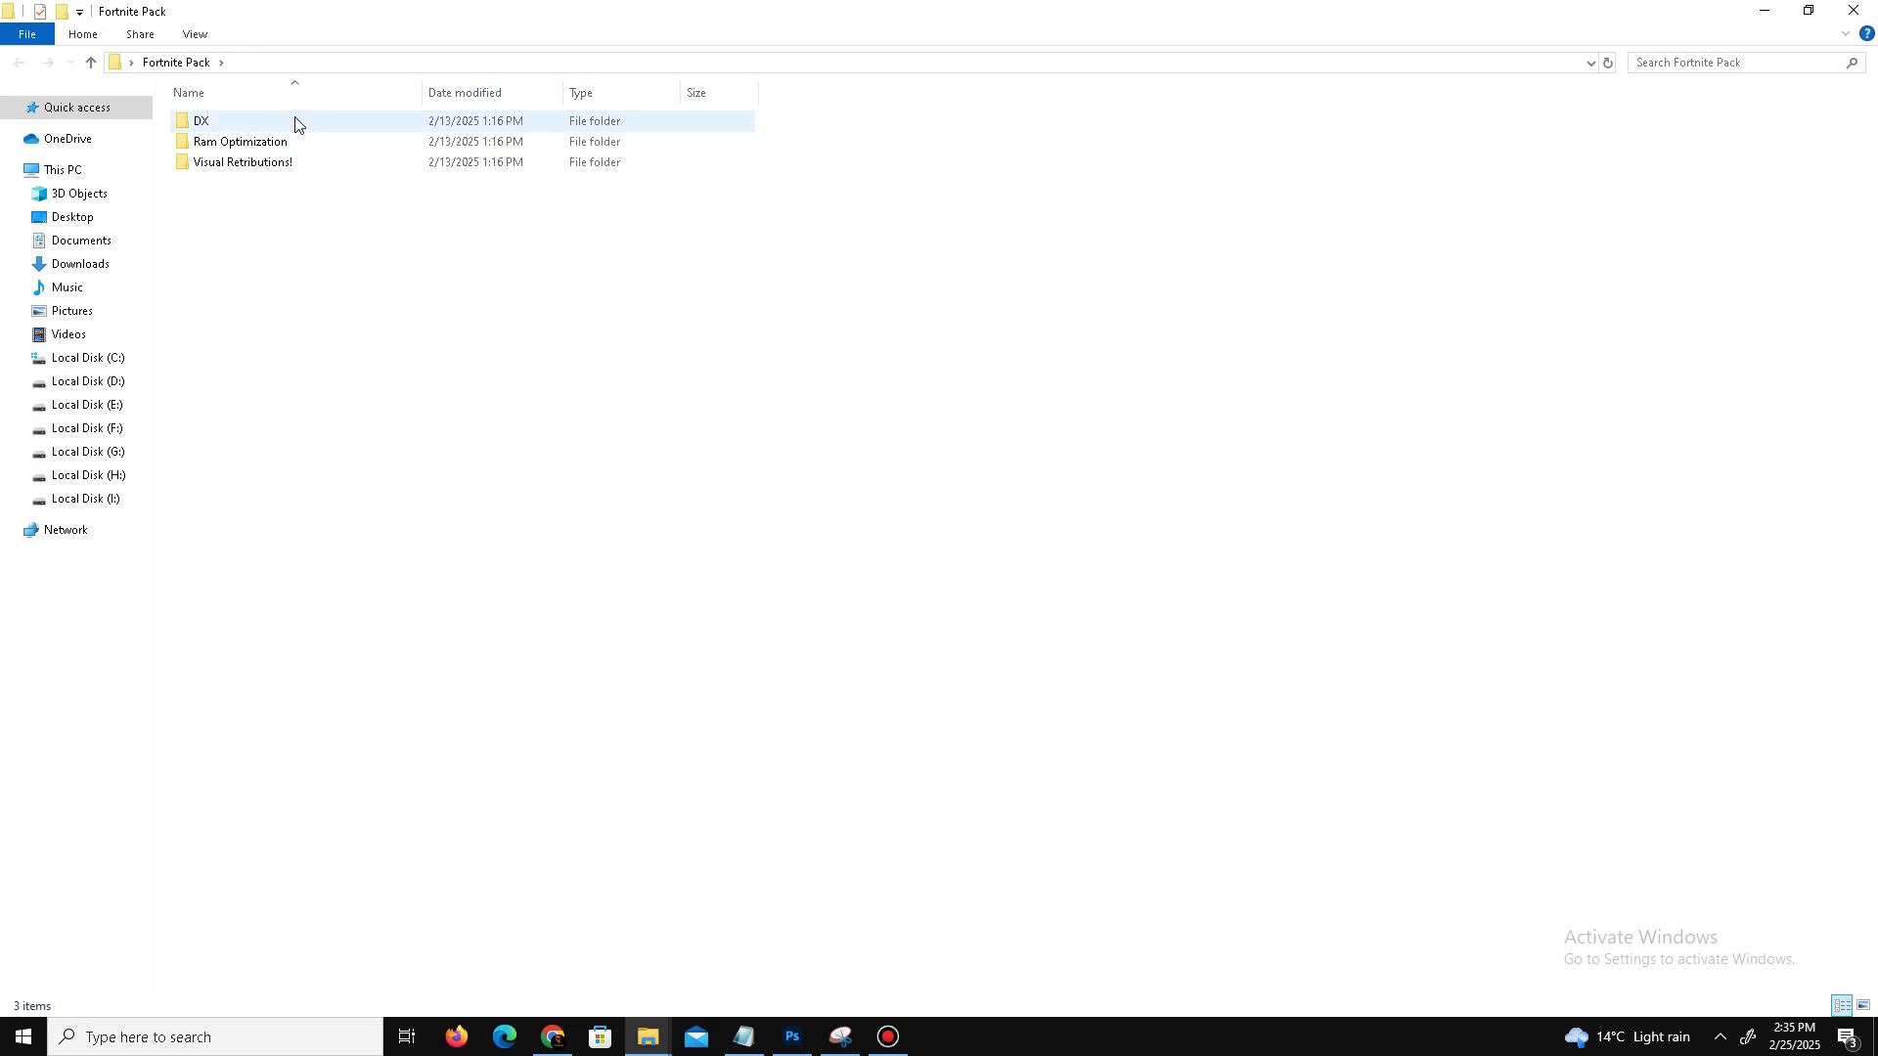
double_click(292, 124)
click(263, 130)
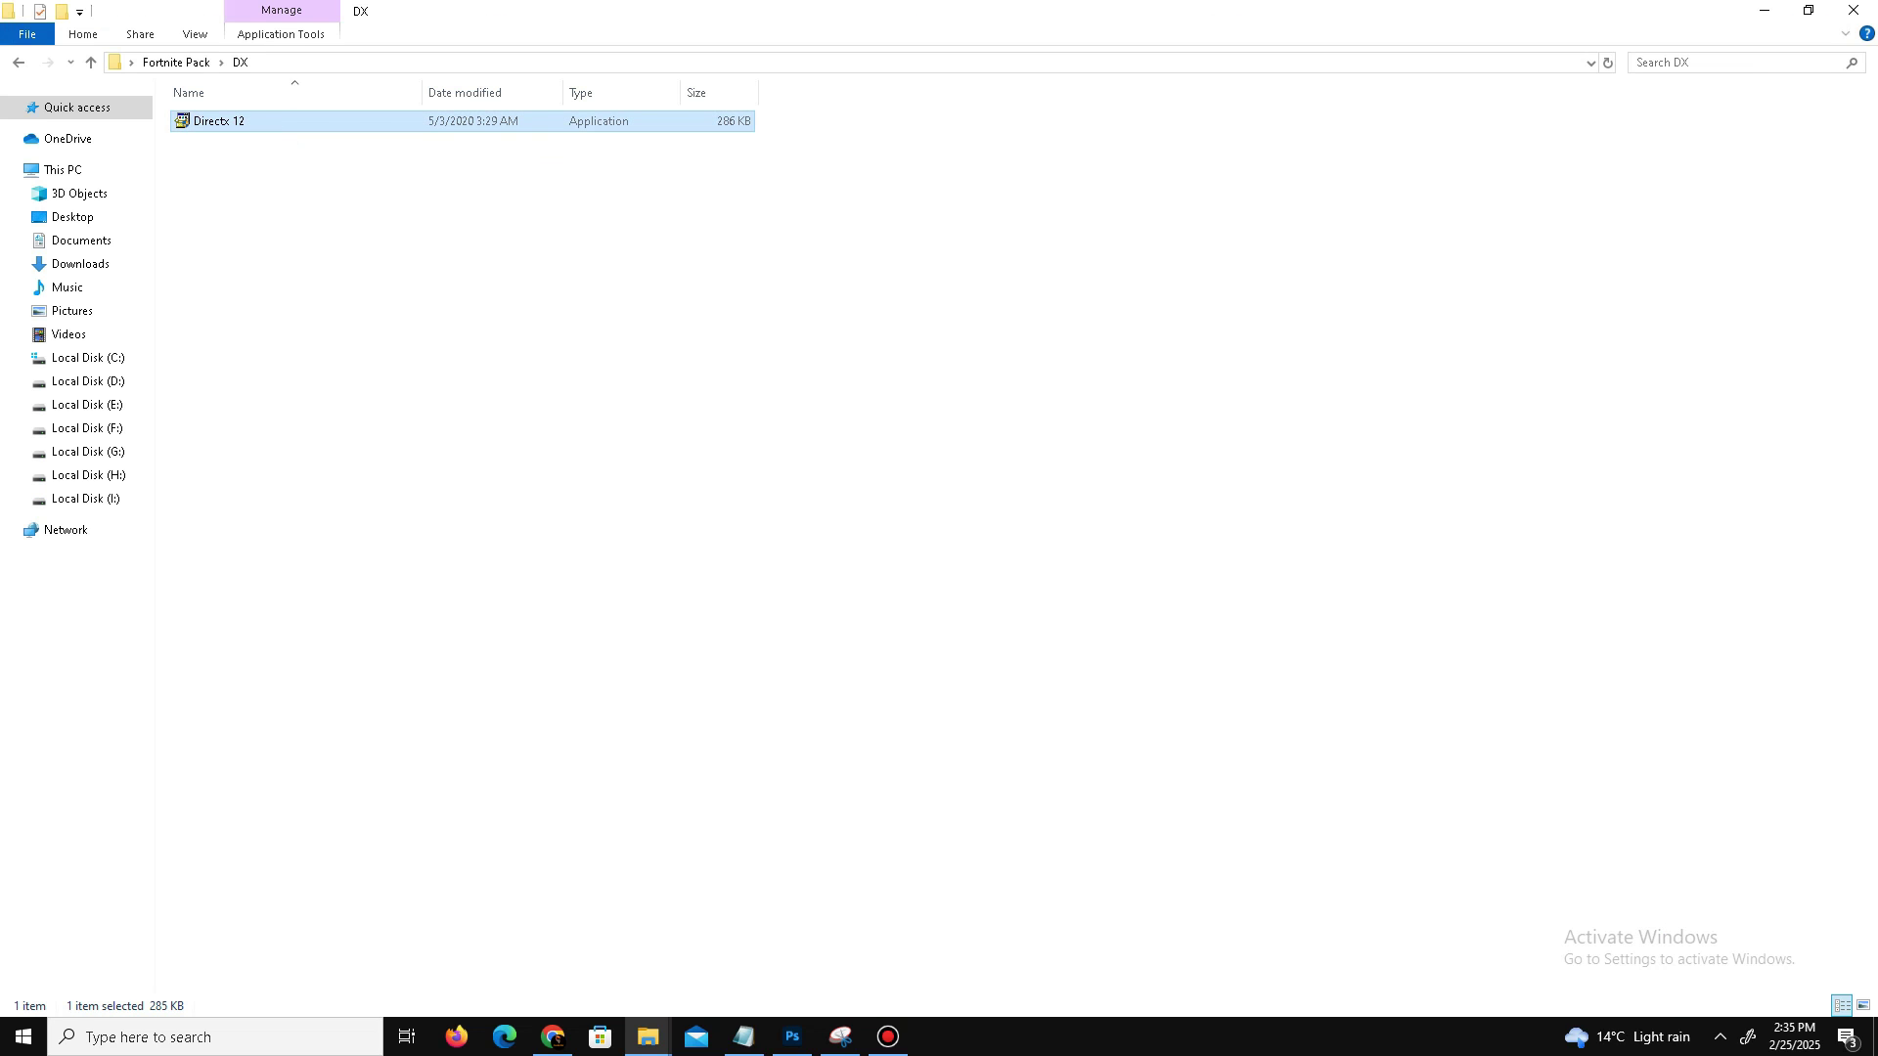
drag(379, 112, 990, 208)
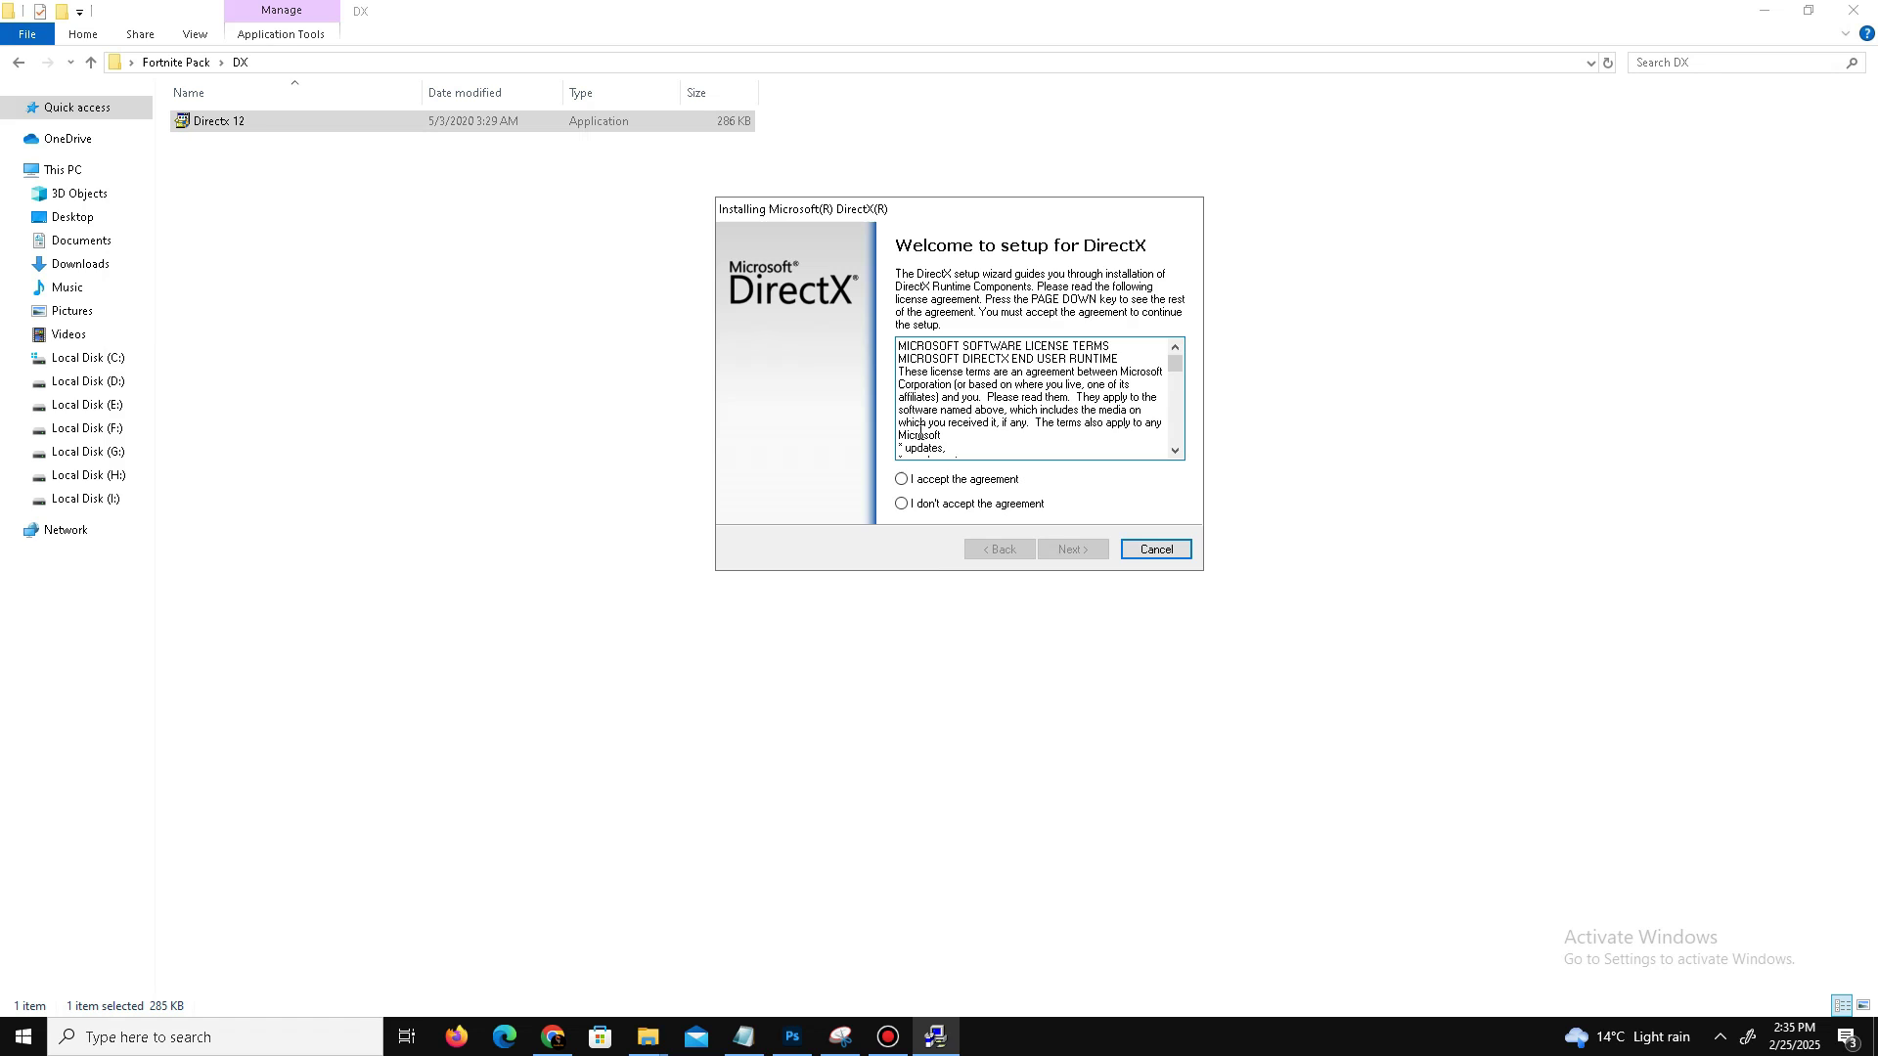
Install DirectX, accepting the licence and declining Bing Bar, then return to Fortnite Pack
click(963, 486)
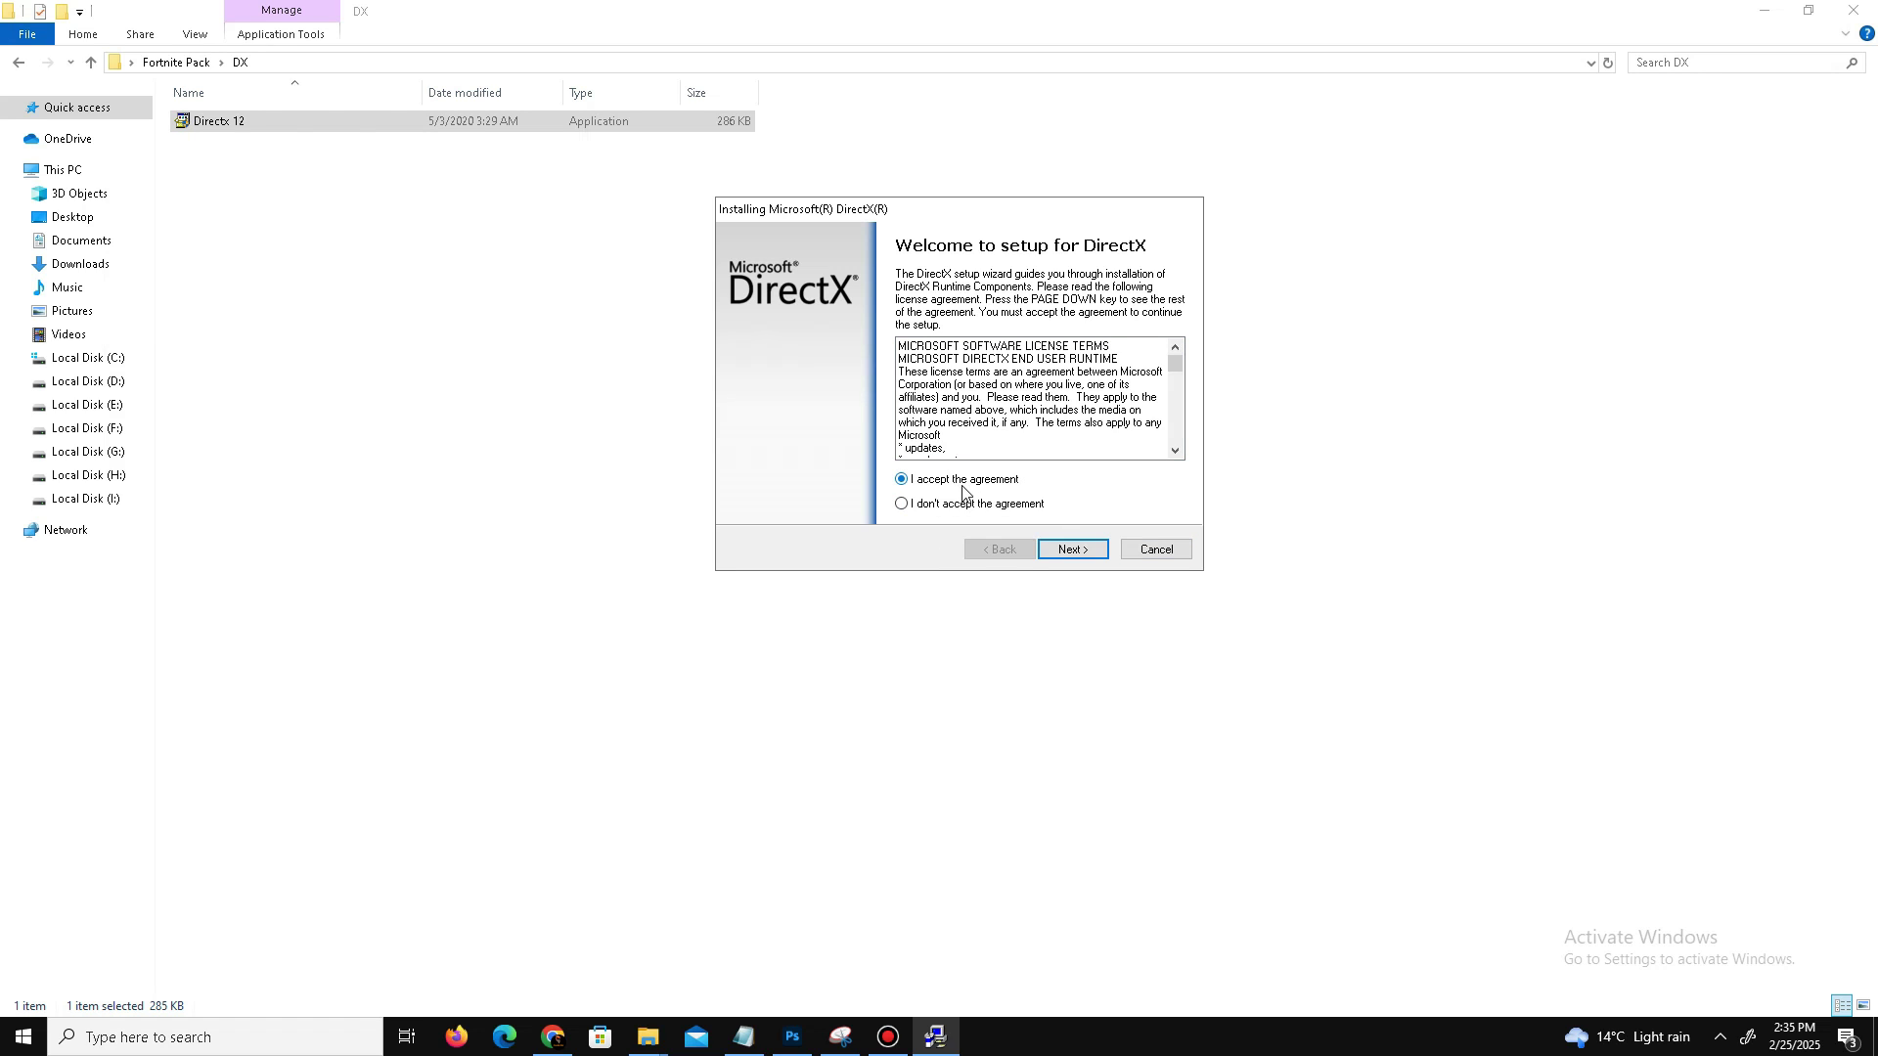
click(1072, 549)
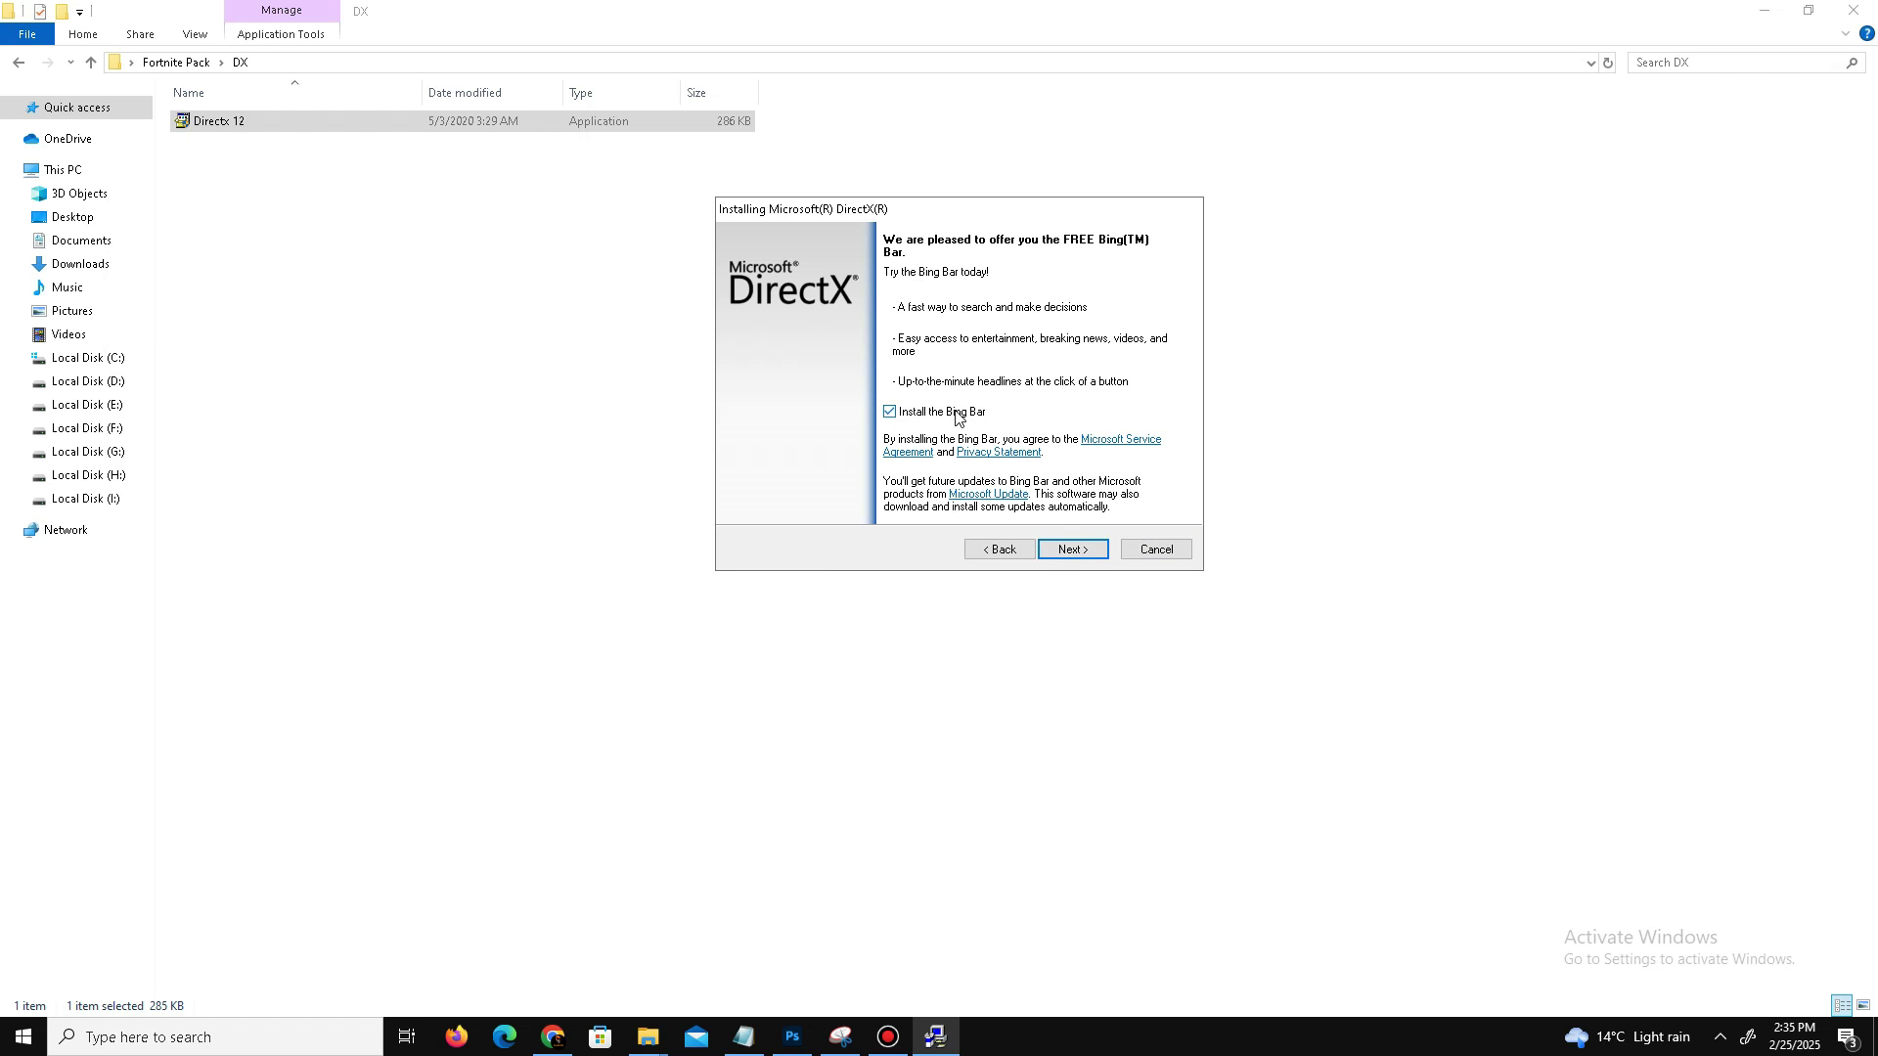
click(956, 414)
click(1061, 550)
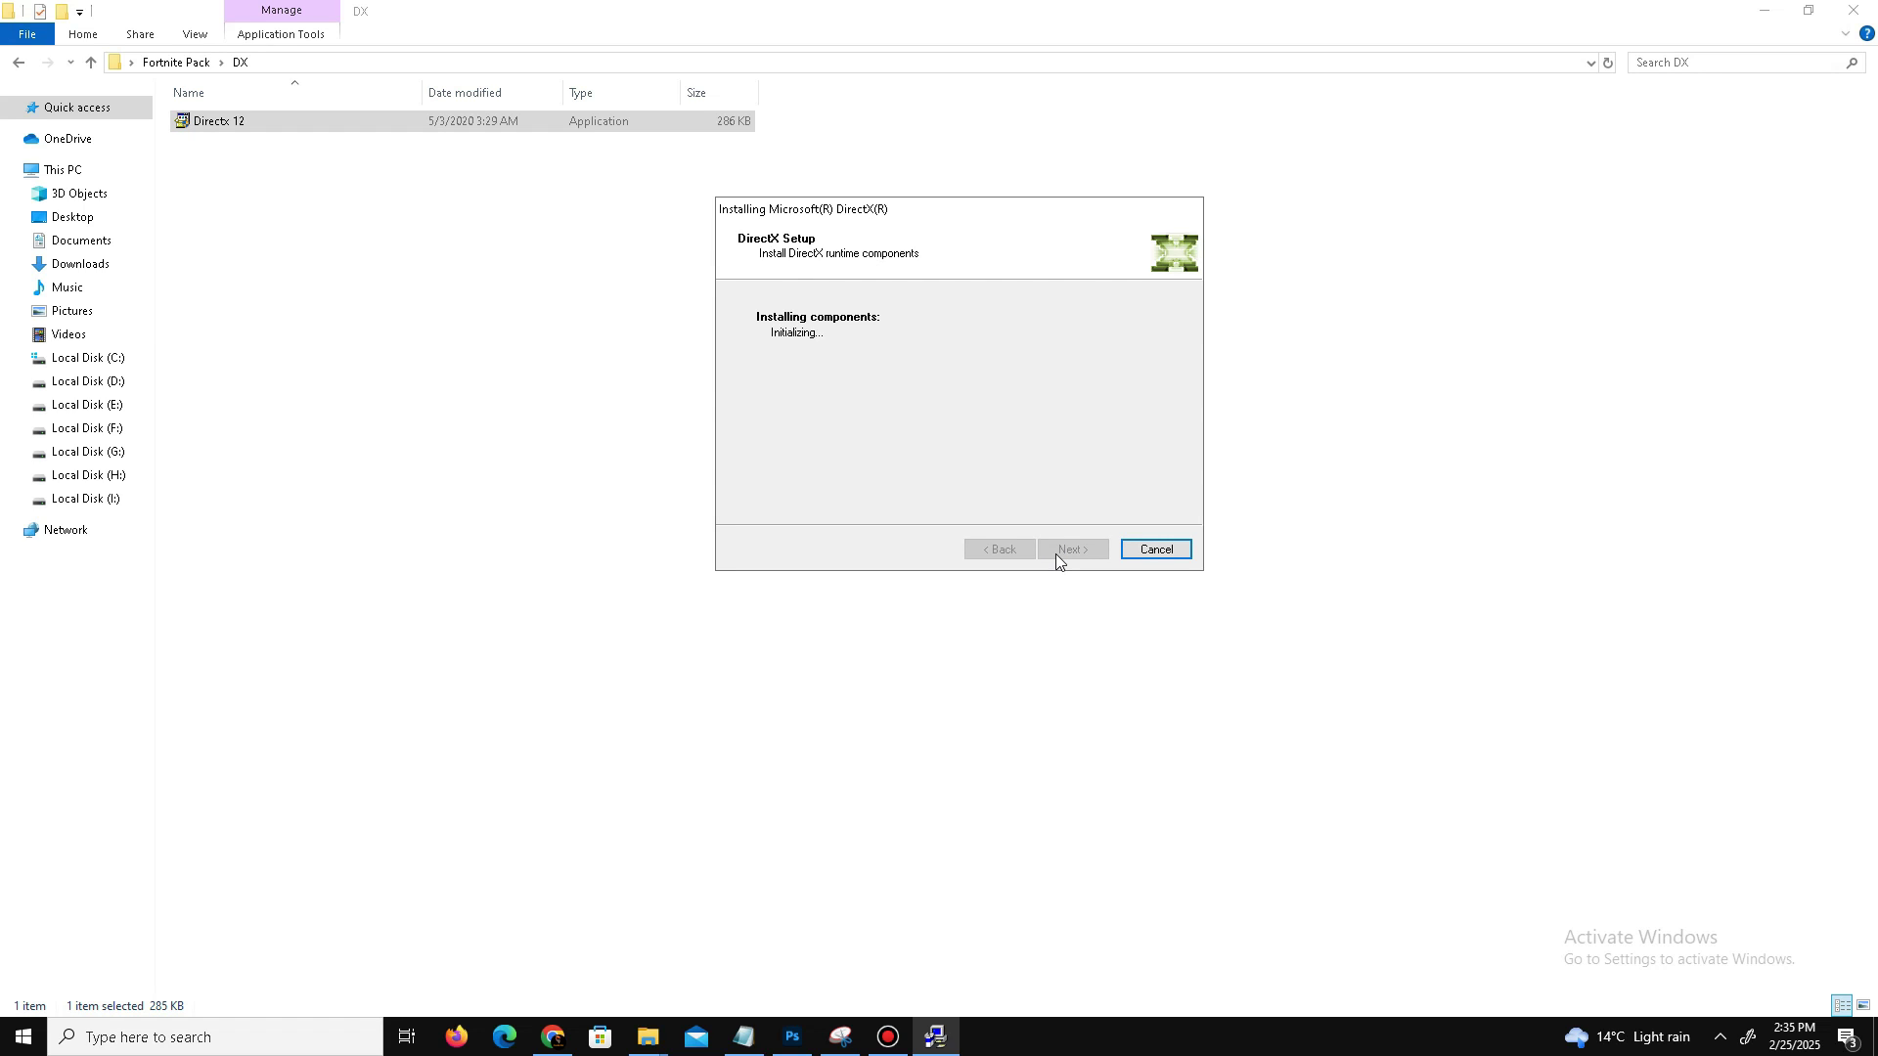
click(1055, 552)
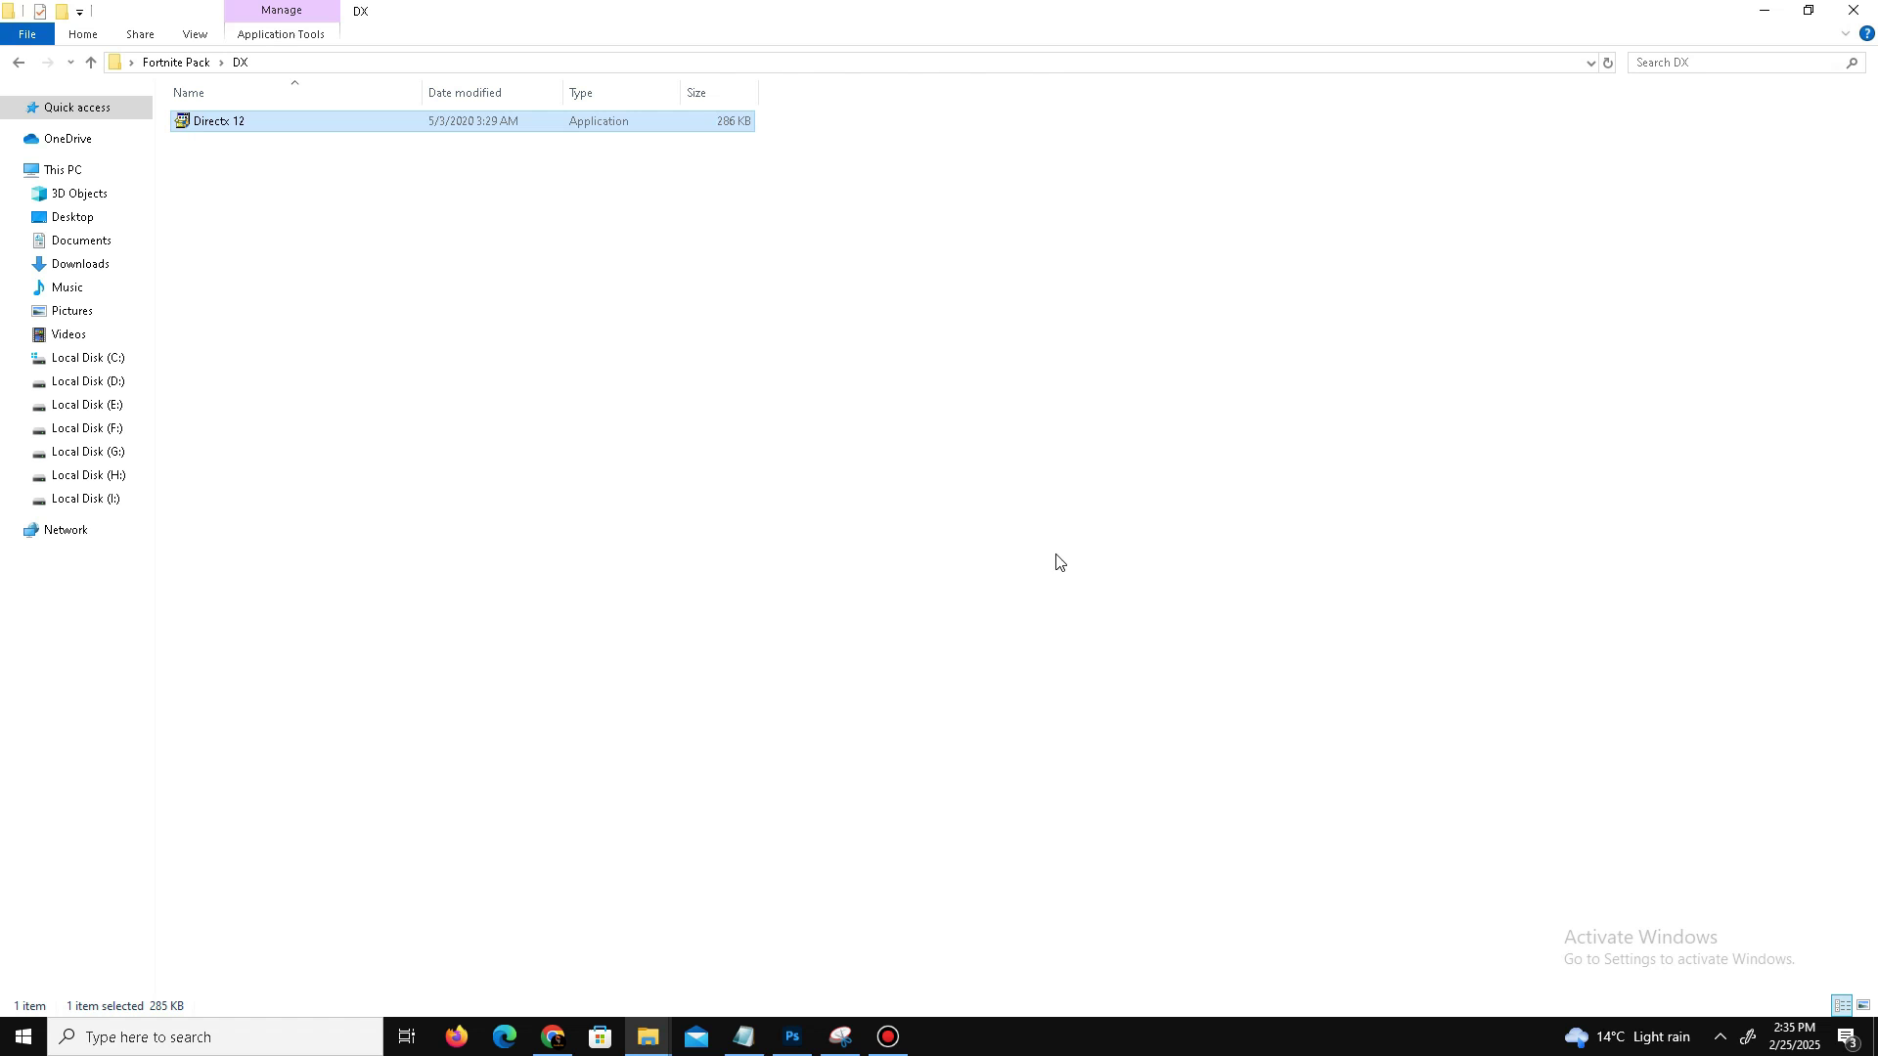
click(21, 64)
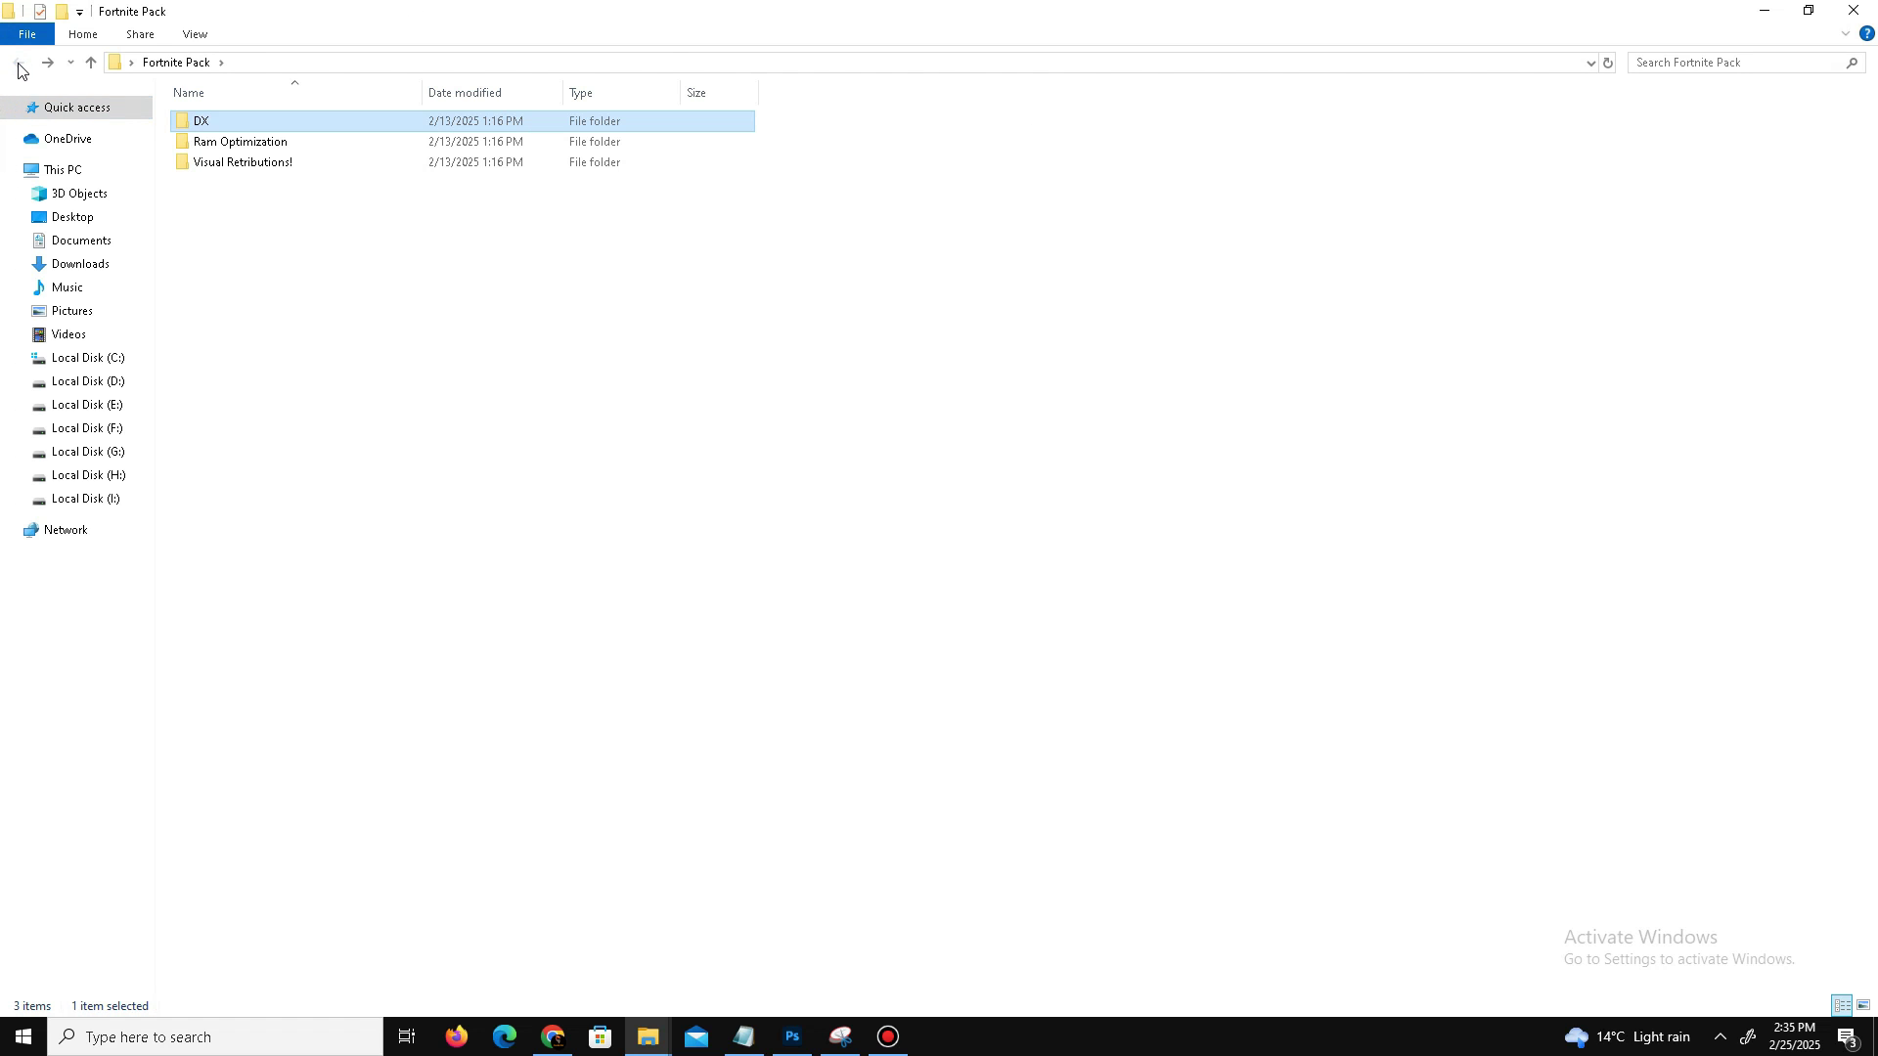
Run install_all in the Visual Retributions! folder to install the VC++ runtimes
double_click(311, 167)
drag(265, 531, 344, 146)
click(296, 467)
double_click(218, 123)
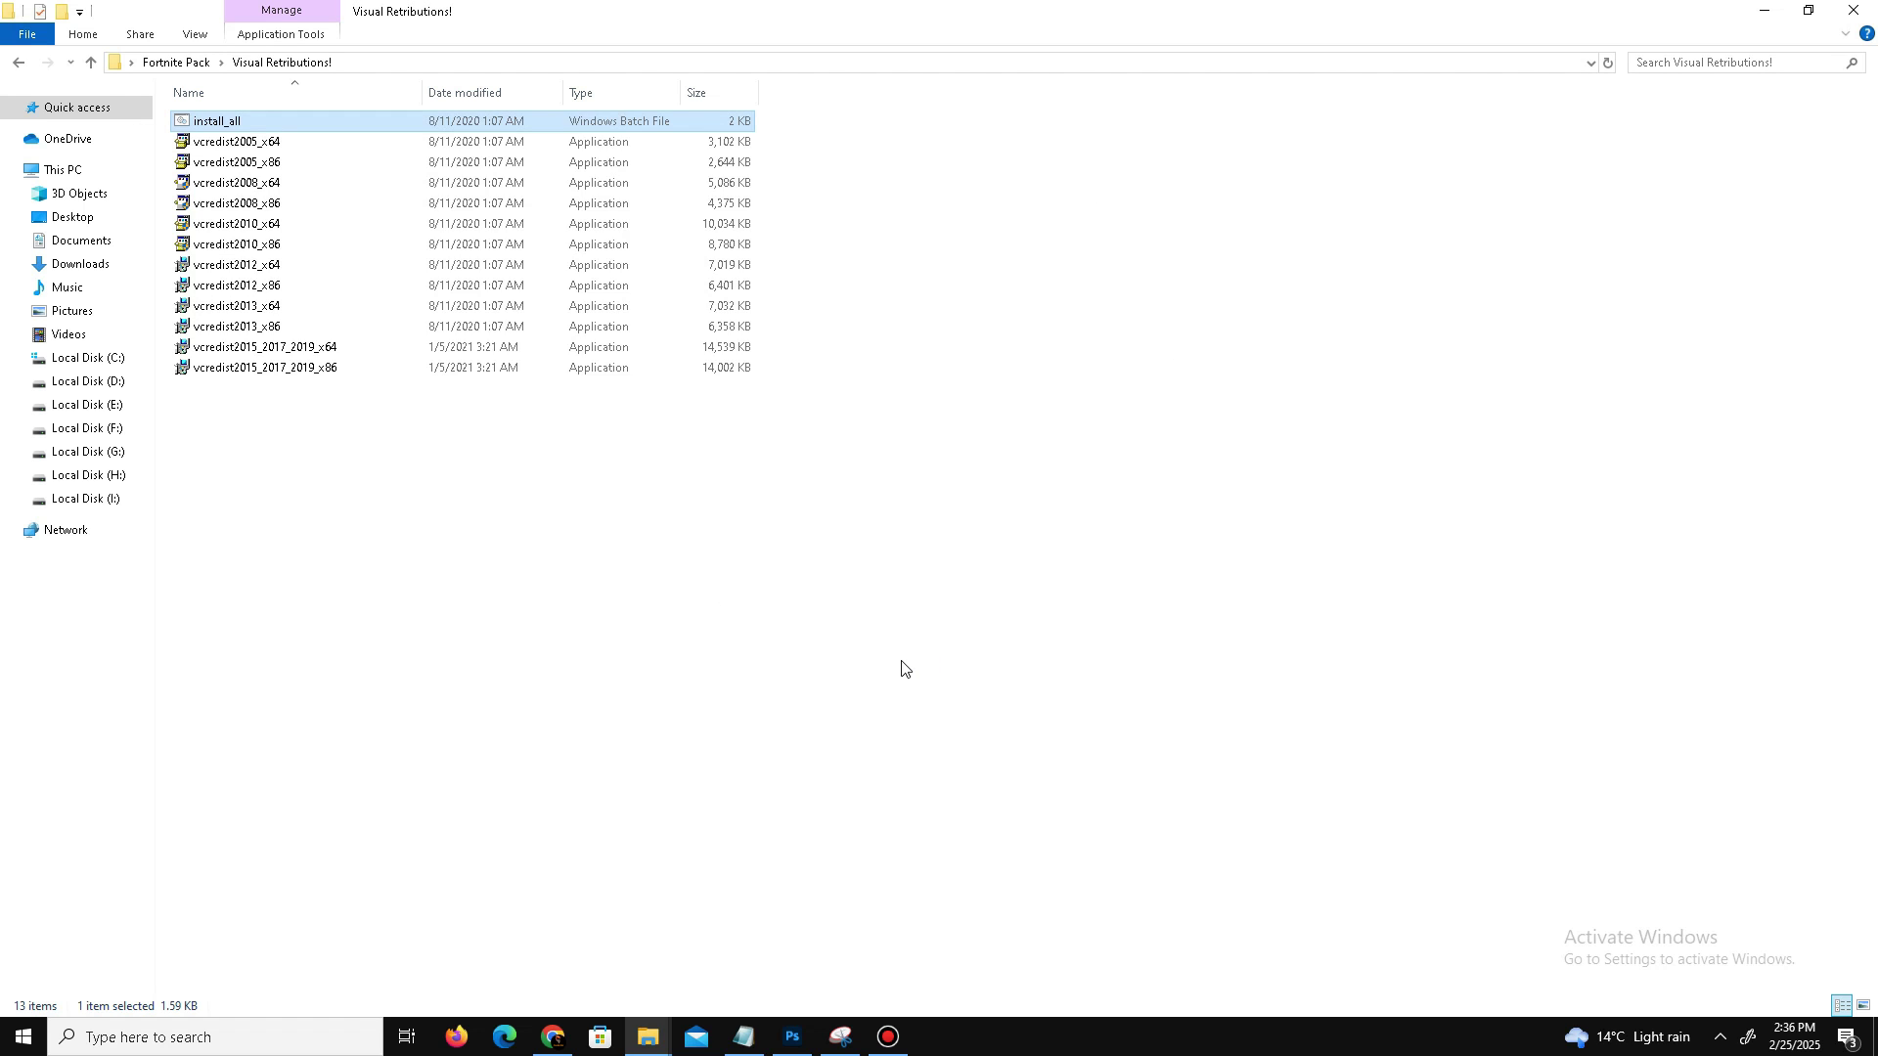
Go back to the Fortnite Pack folder and close the Explorer window
drag(251, 589, 313, 149)
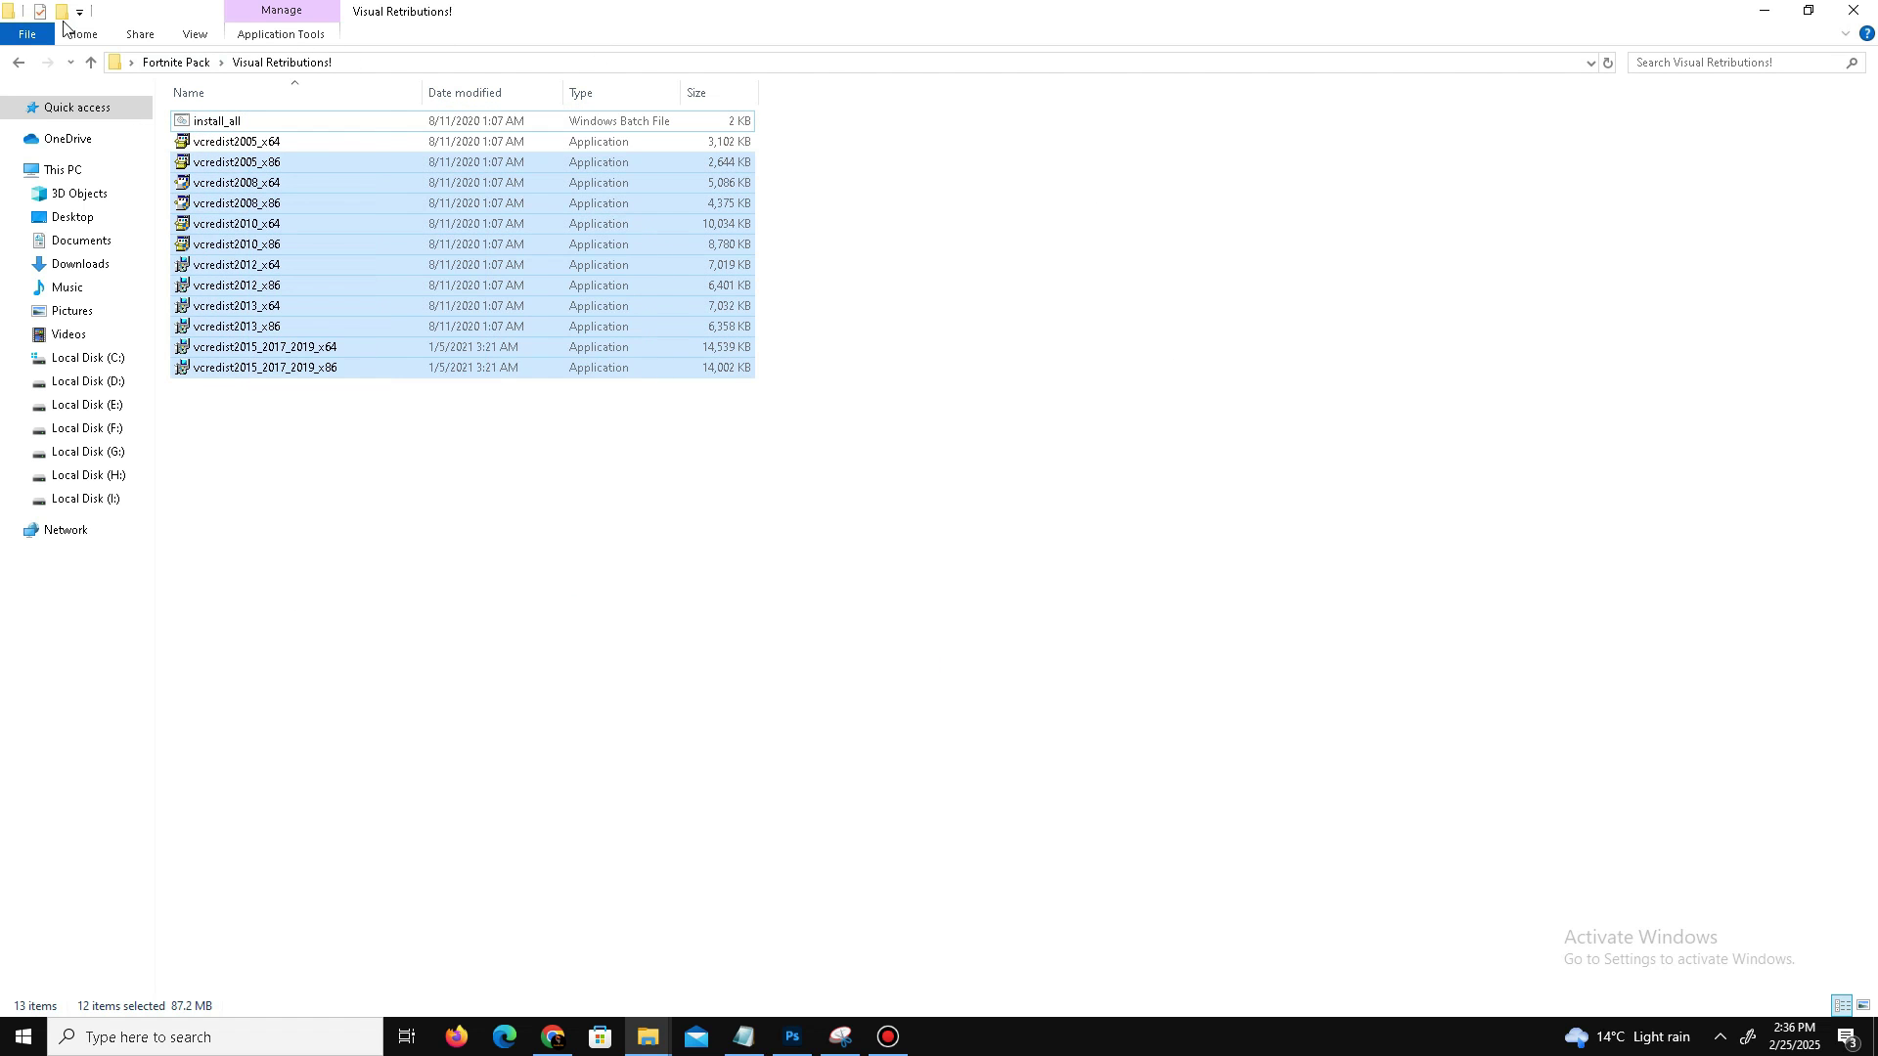
click(18, 62)
click(1856, 9)
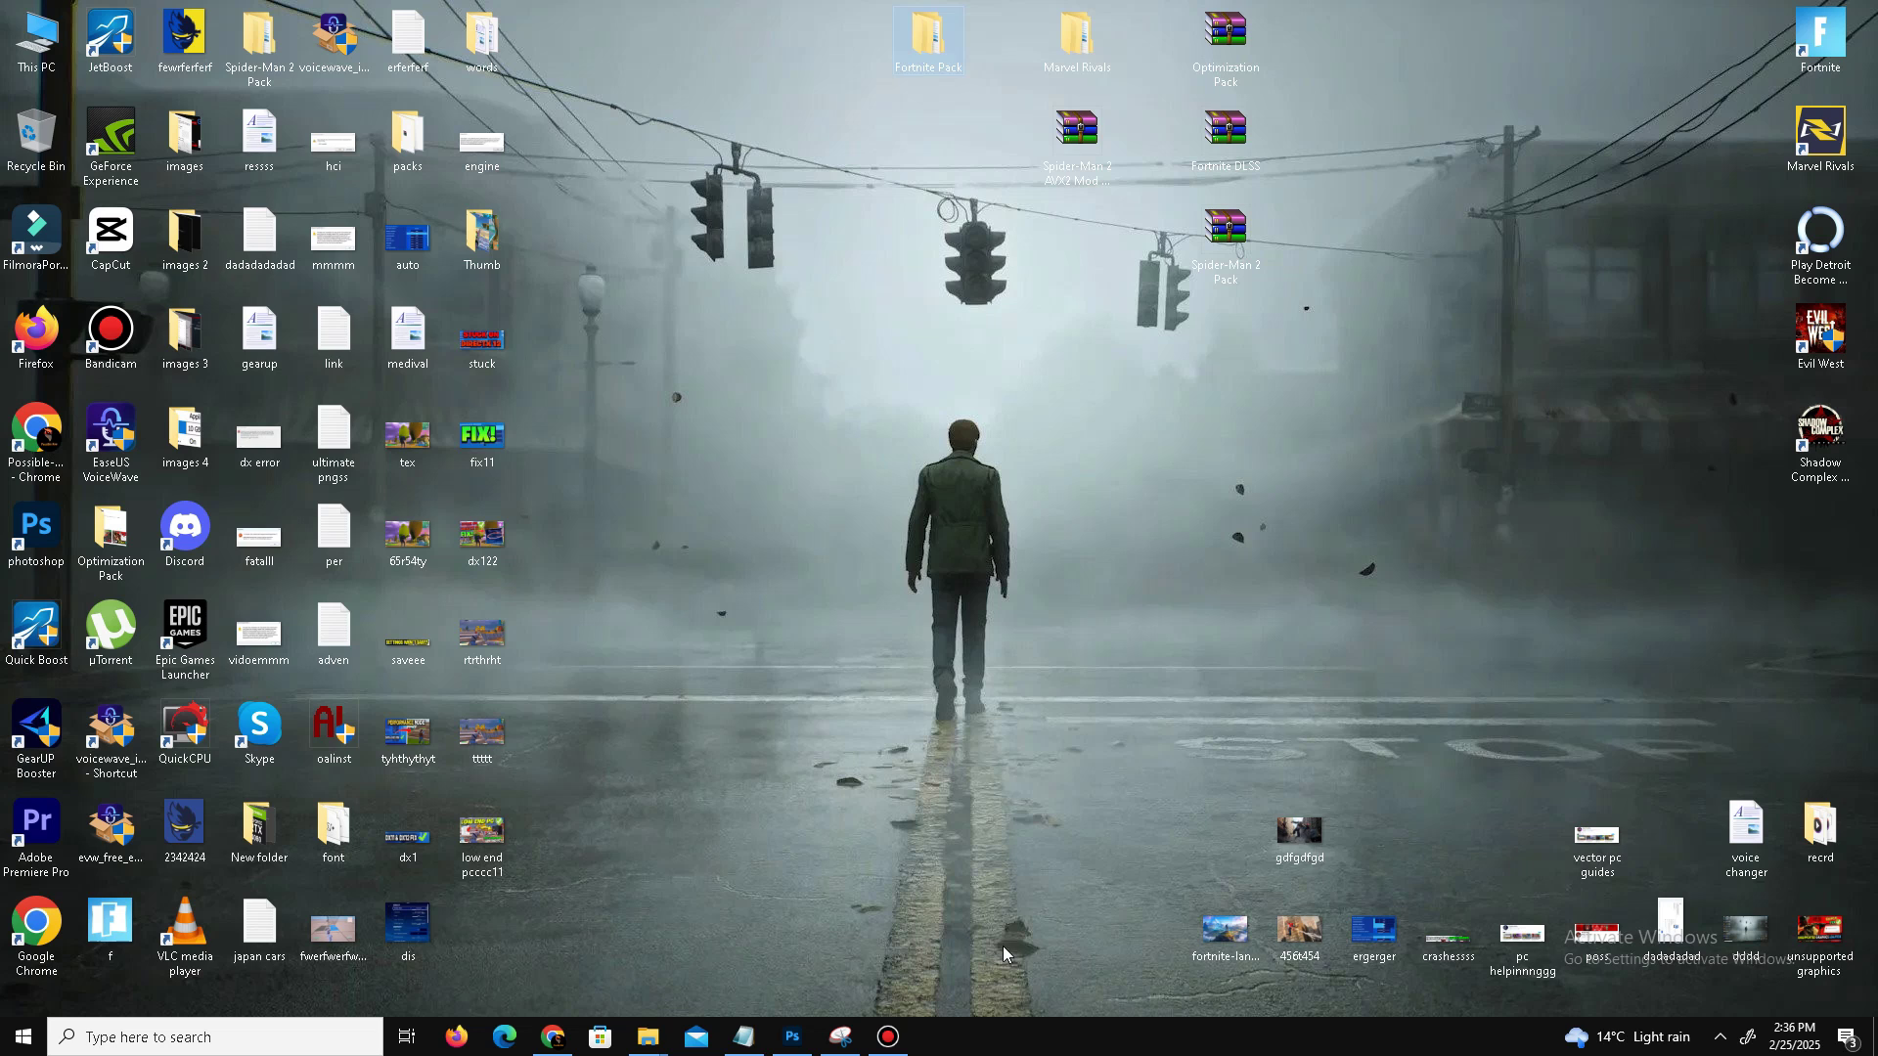
Open Task Manager, sort processes by CPU highest first, and check the CPU performance details
right_click(1038, 1039)
click(1146, 956)
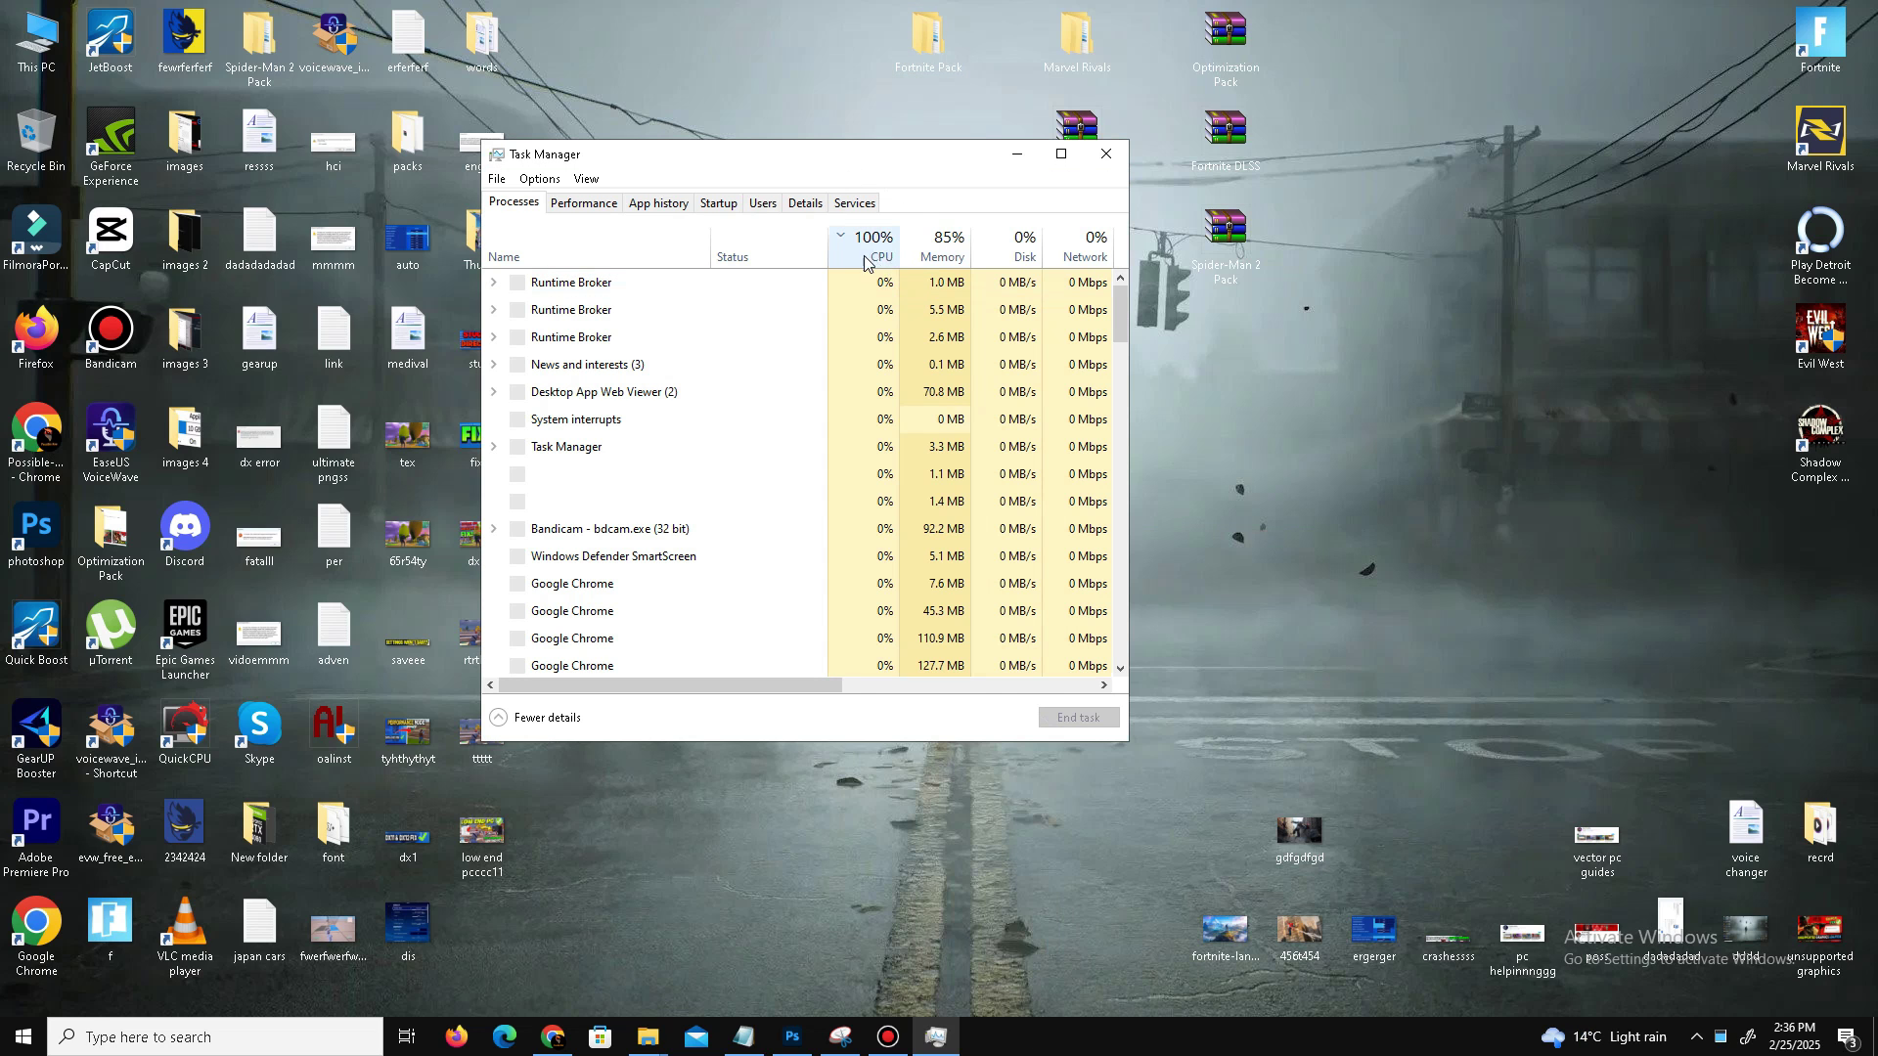
click(867, 256)
drag(888, 173, 1032, 174)
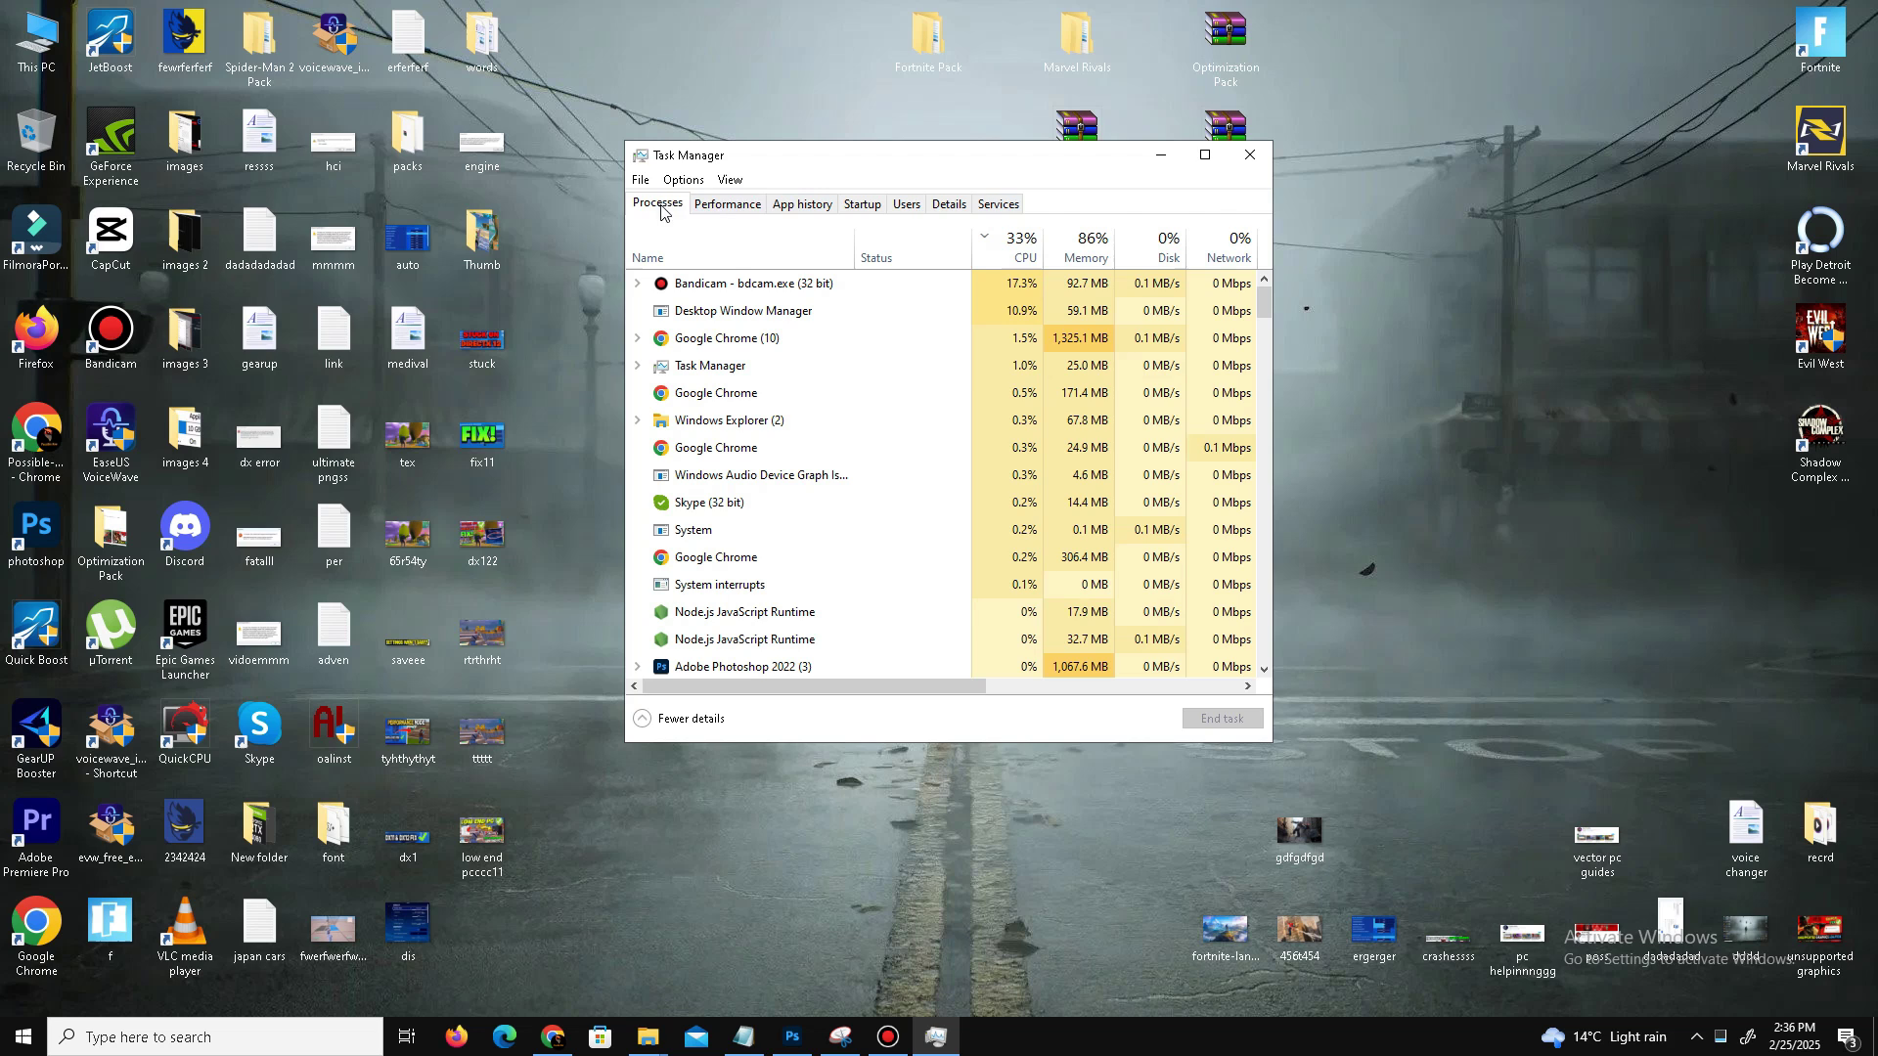
click(724, 205)
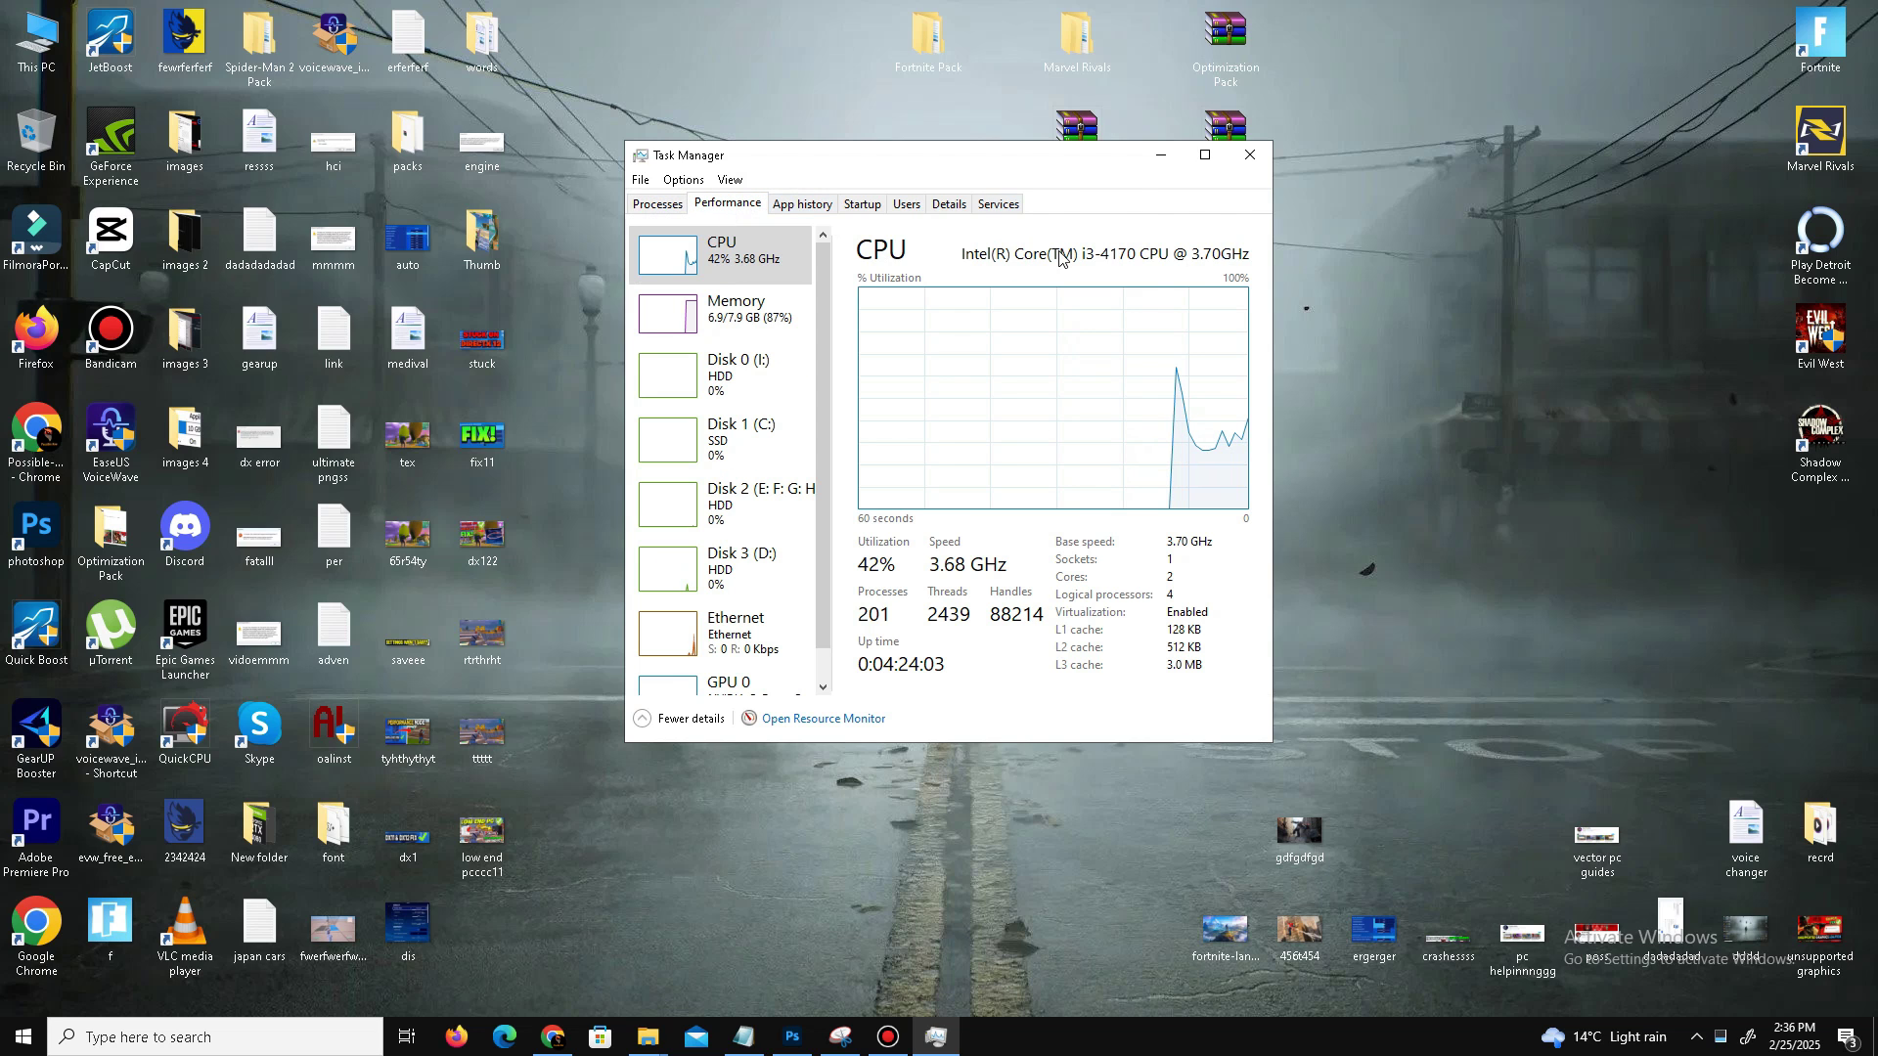
click(675, 204)
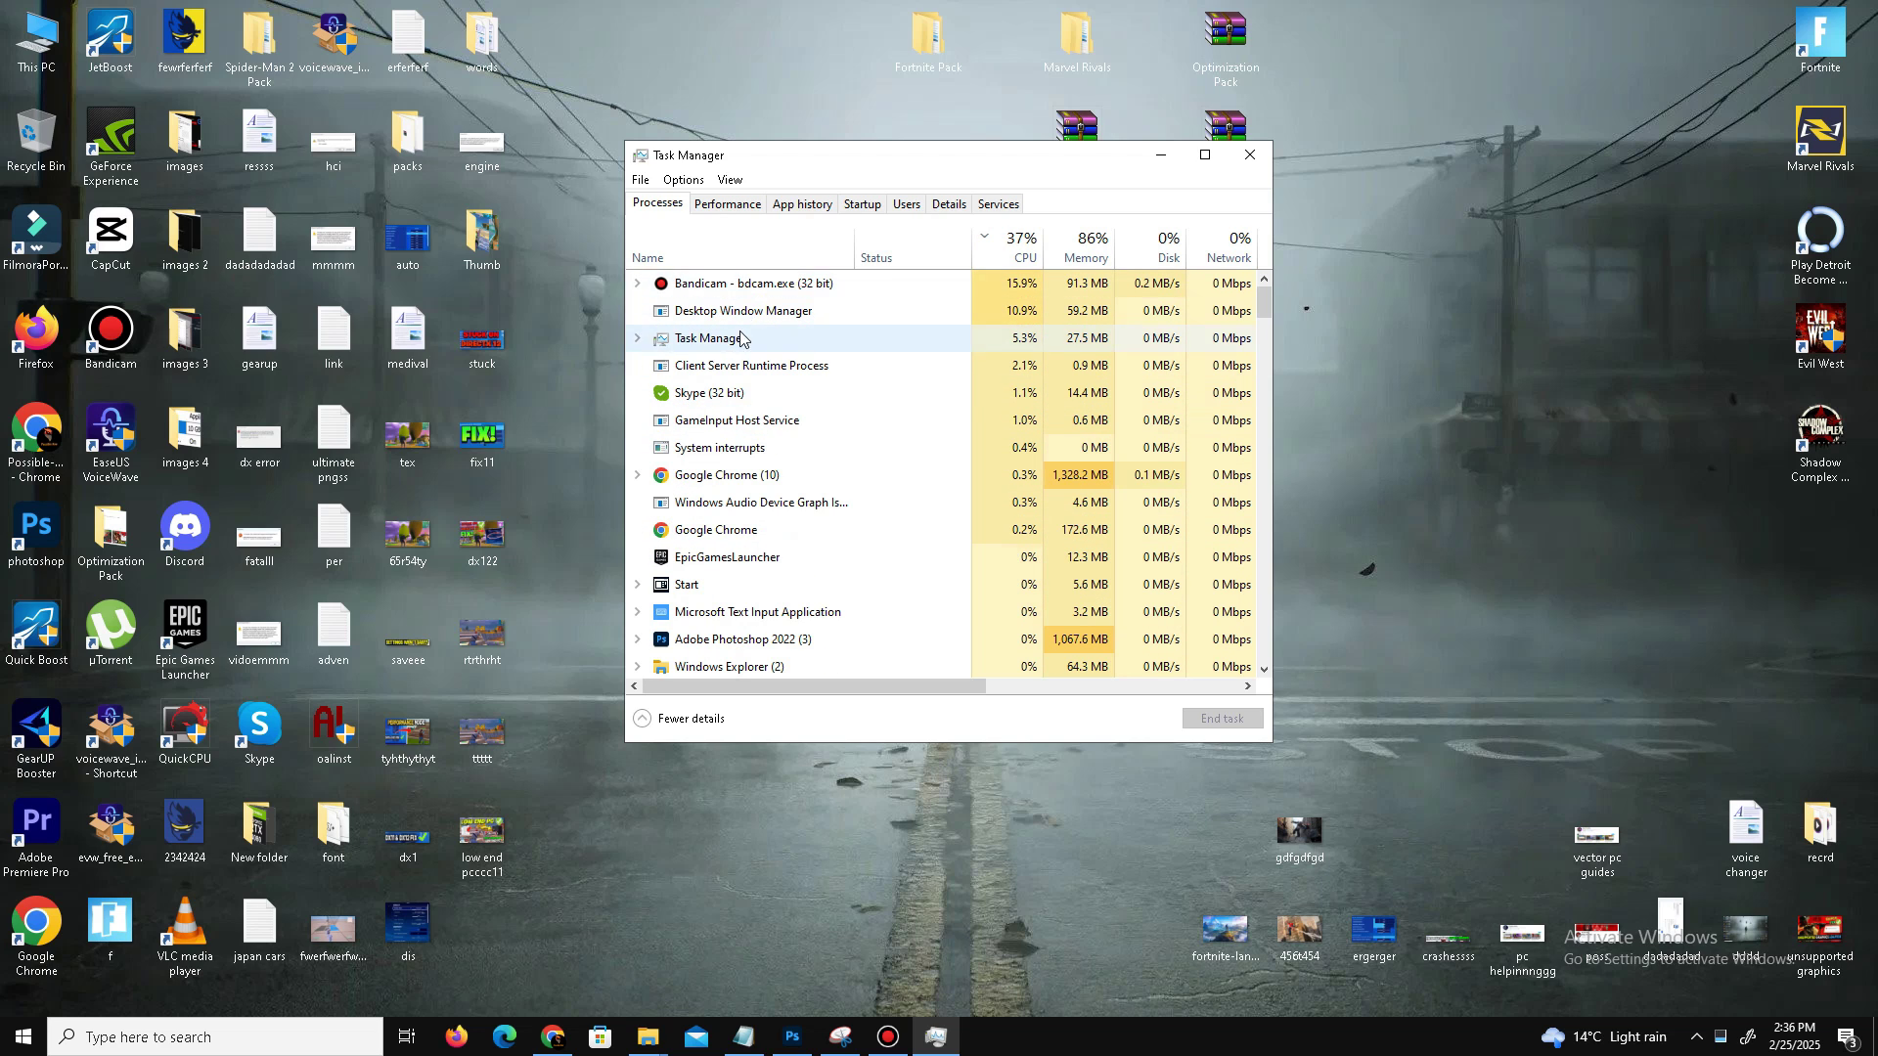
Inspect the Bandicam process and the top CPU users, then close Task Manager
right_click(779, 290)
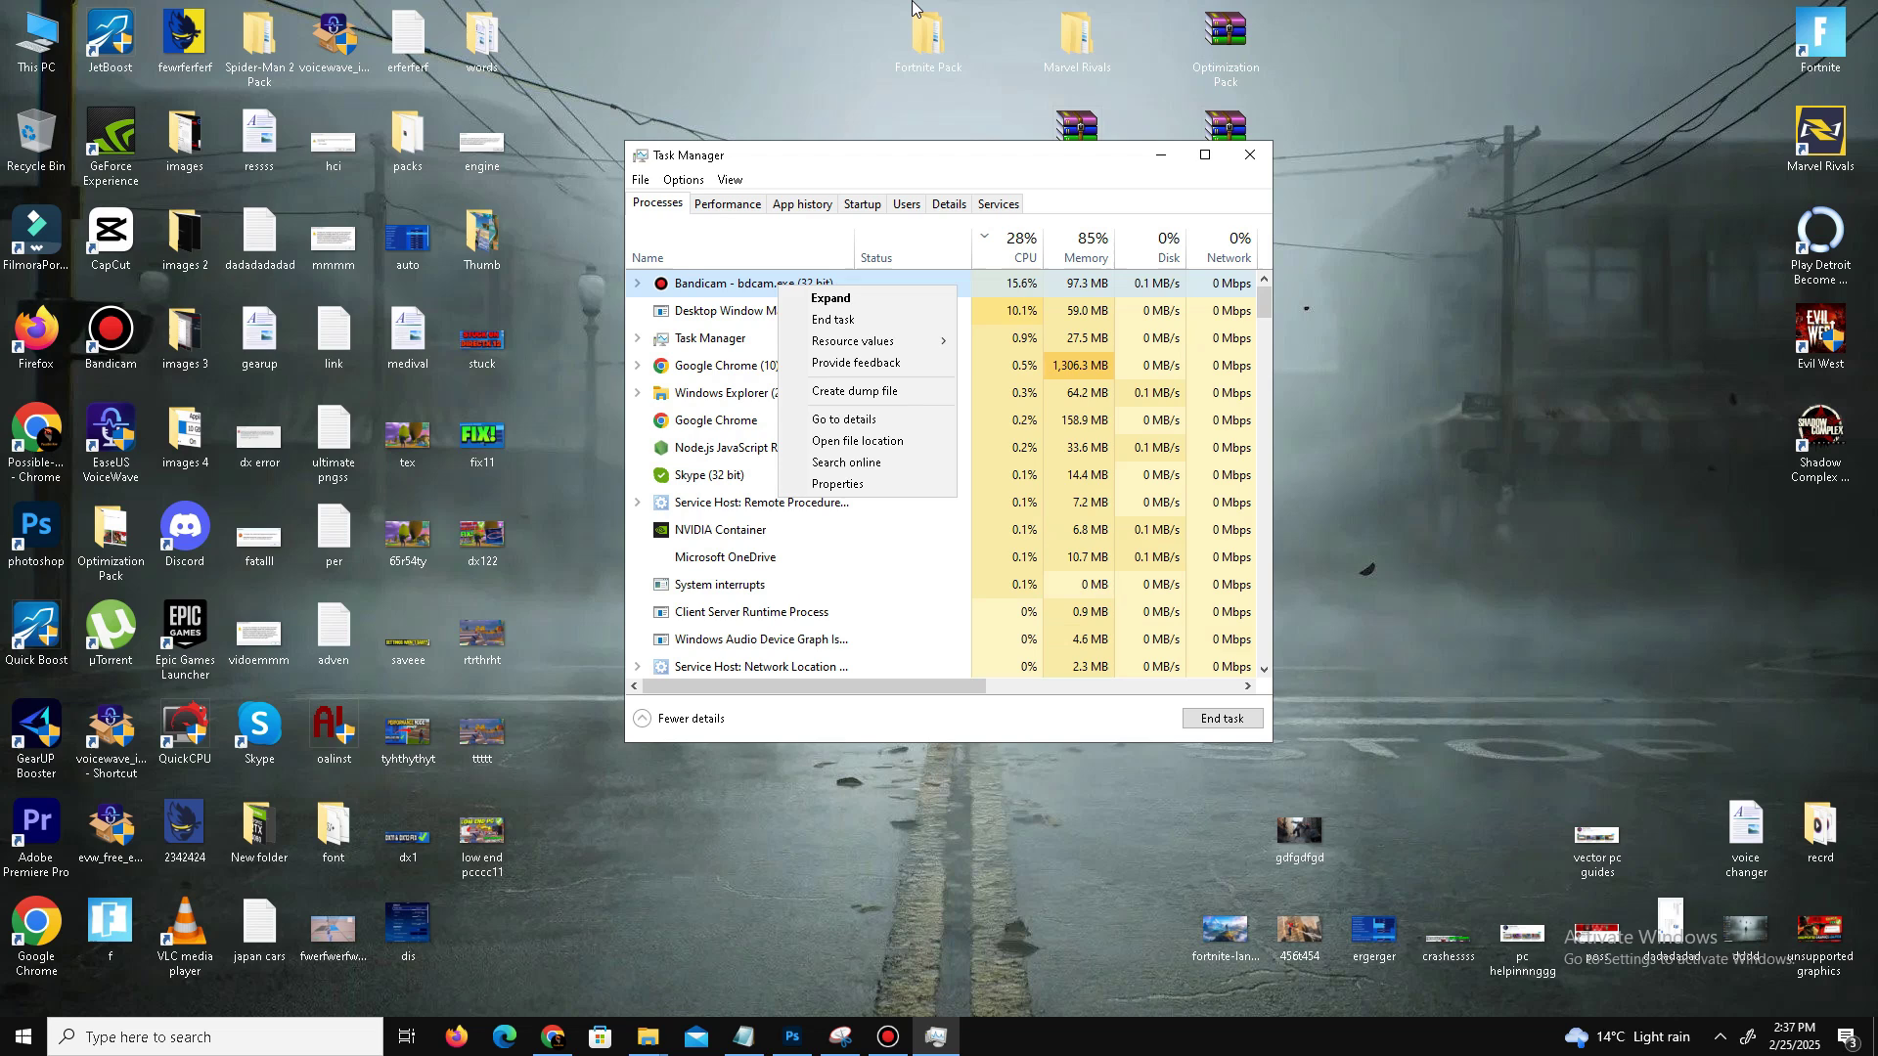
click(952, 163)
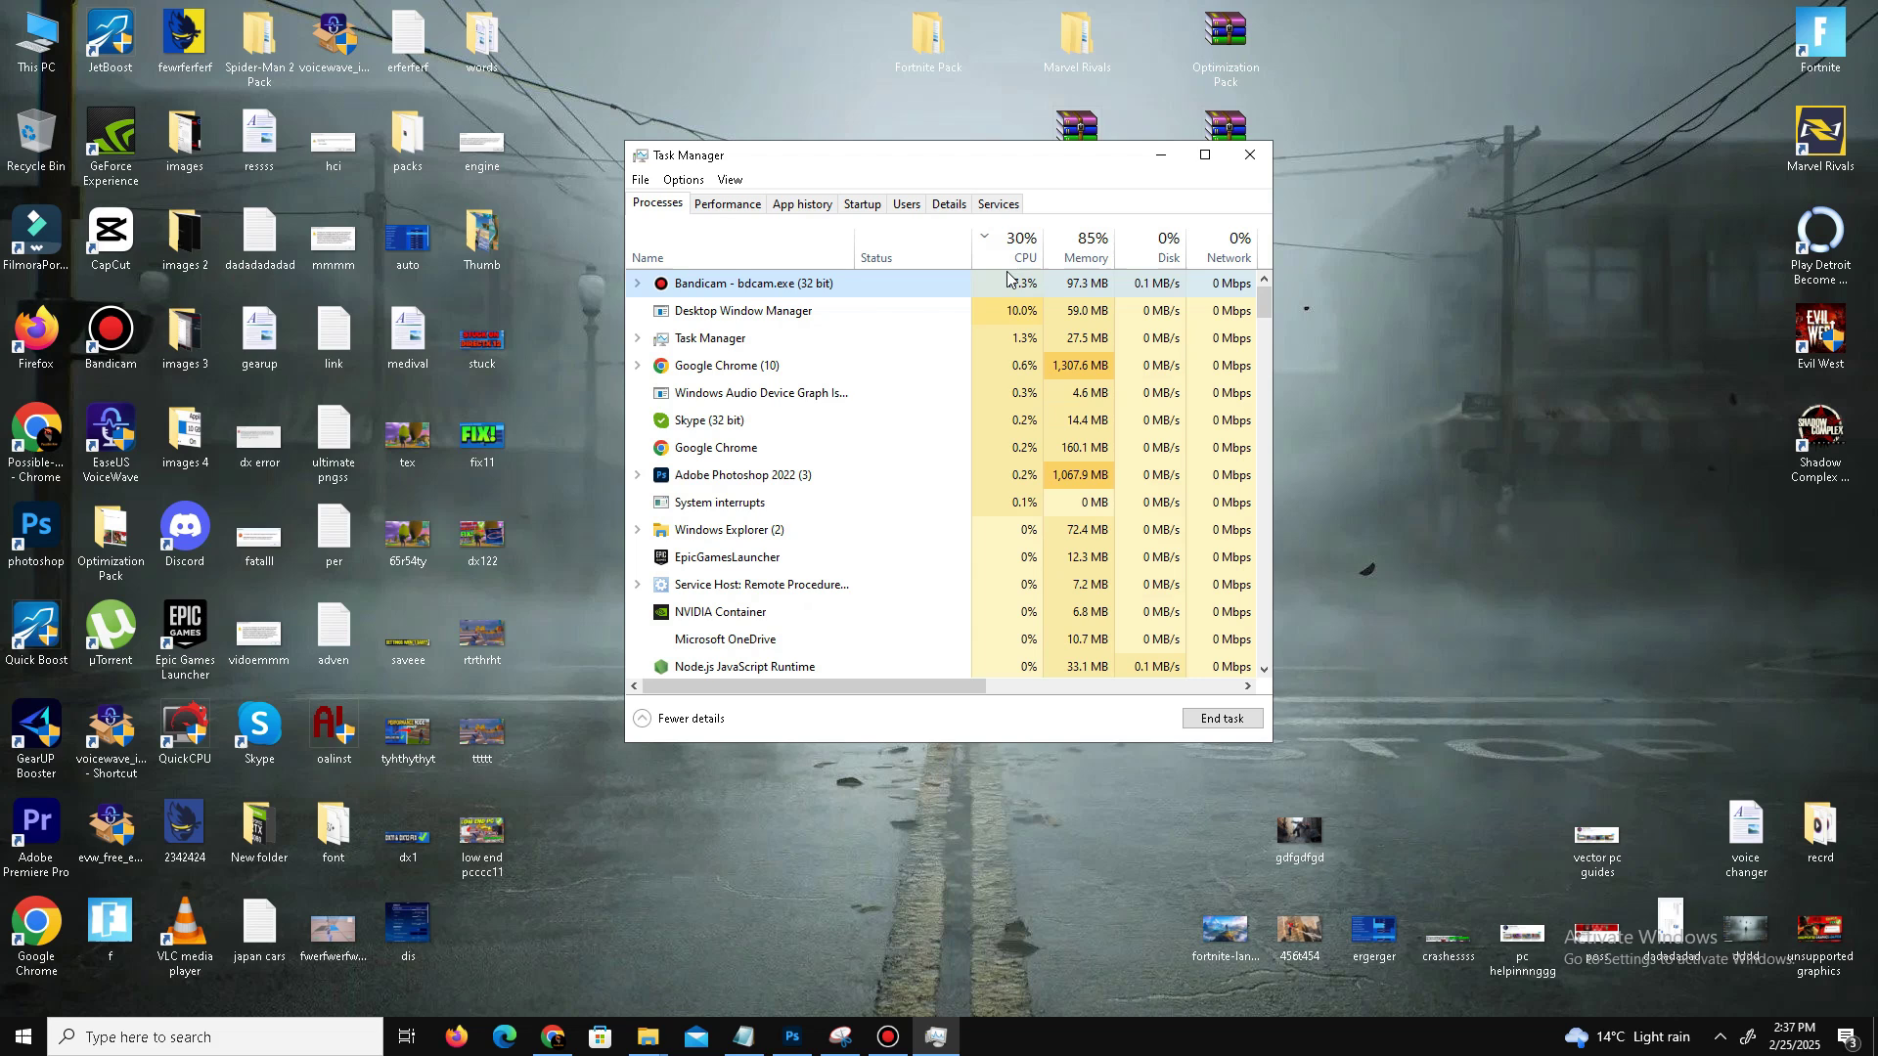
scroll(904, 460, down, 1)
scroll(899, 430, up, 1)
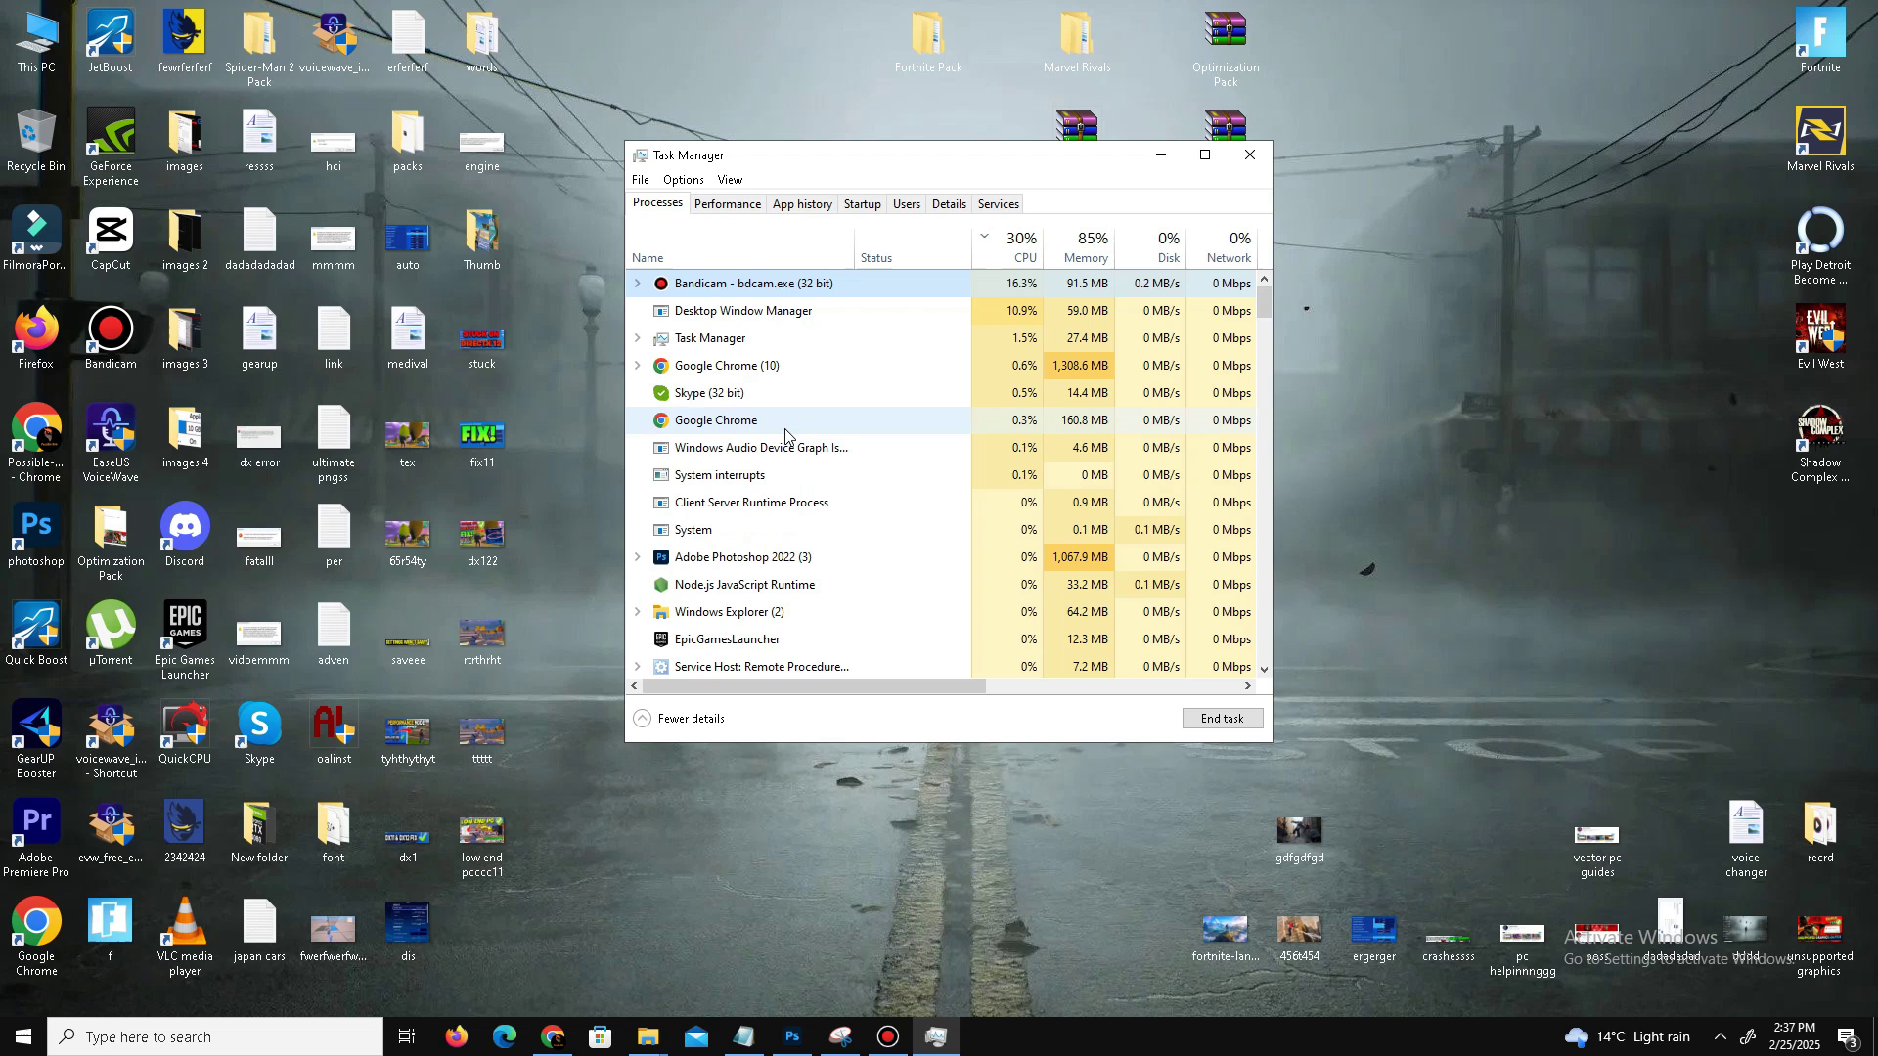
click(1252, 156)
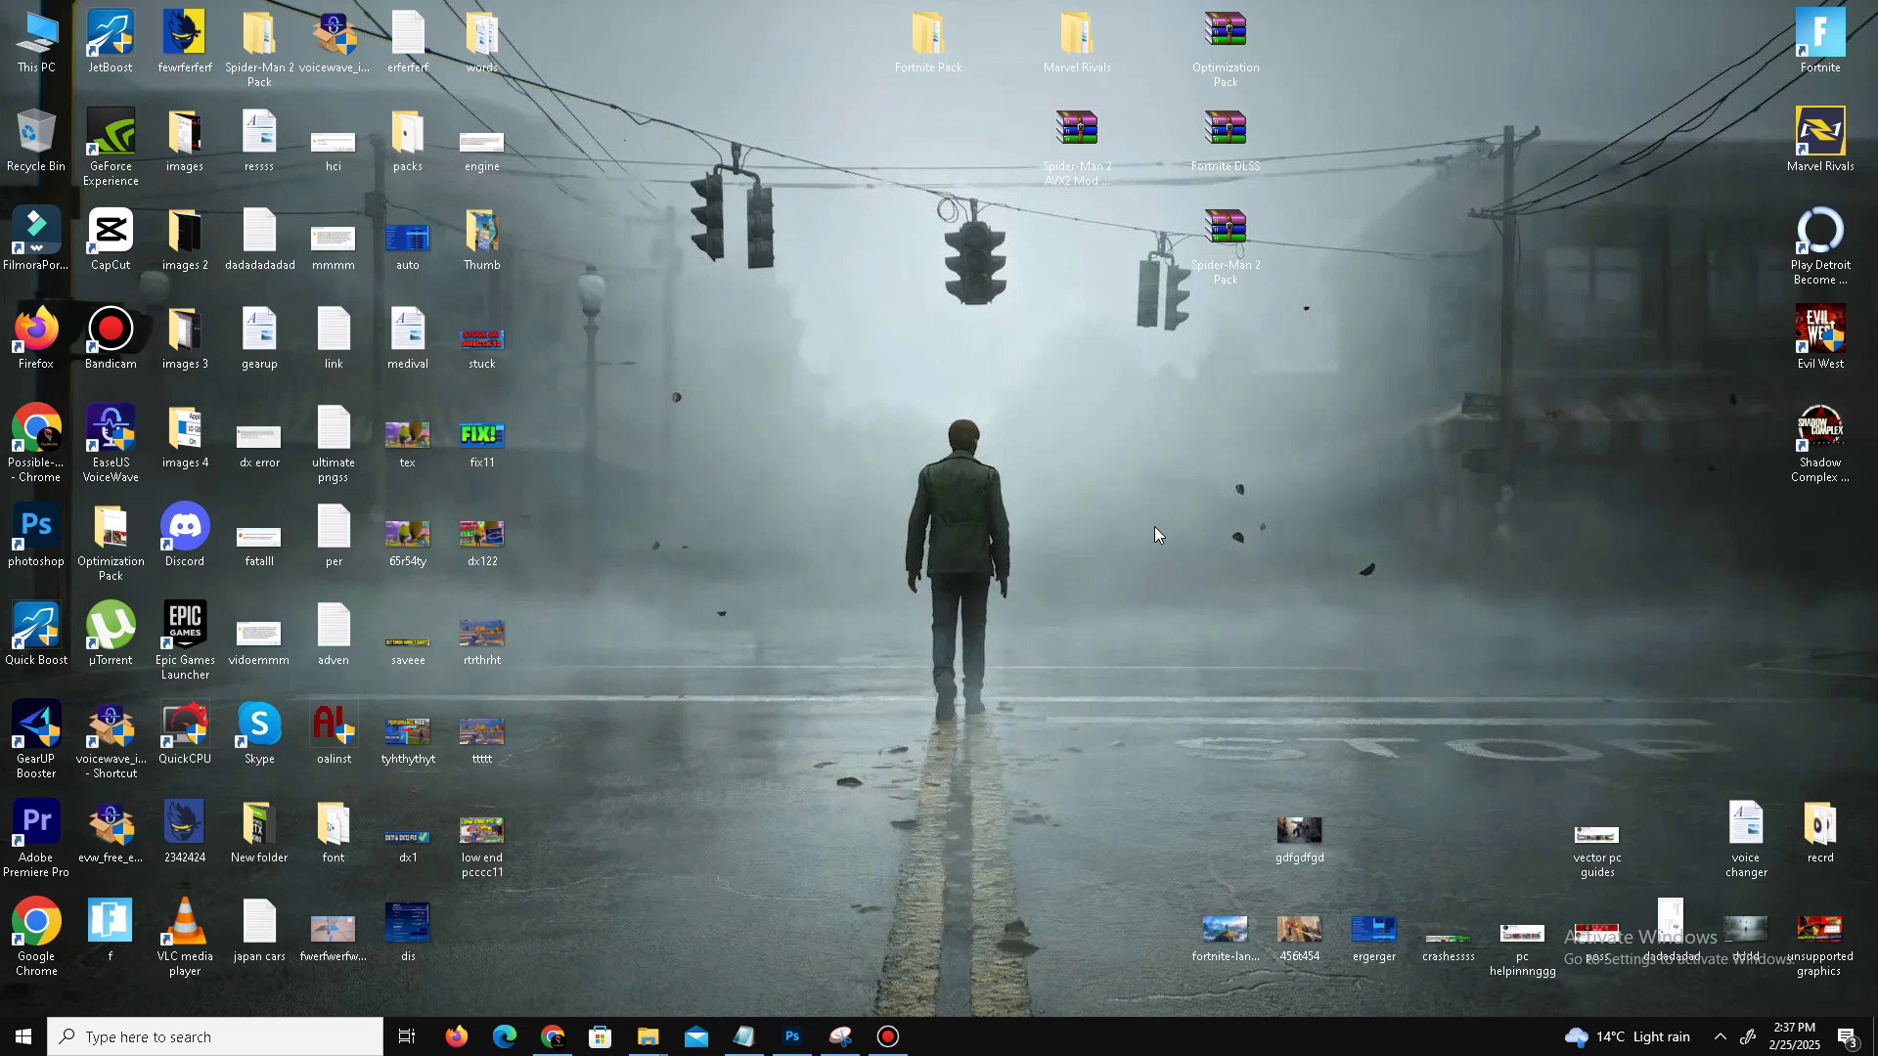
View the Start menu power options, dismiss them, and bring up the taskbar's shortcut menu
click(24, 1036)
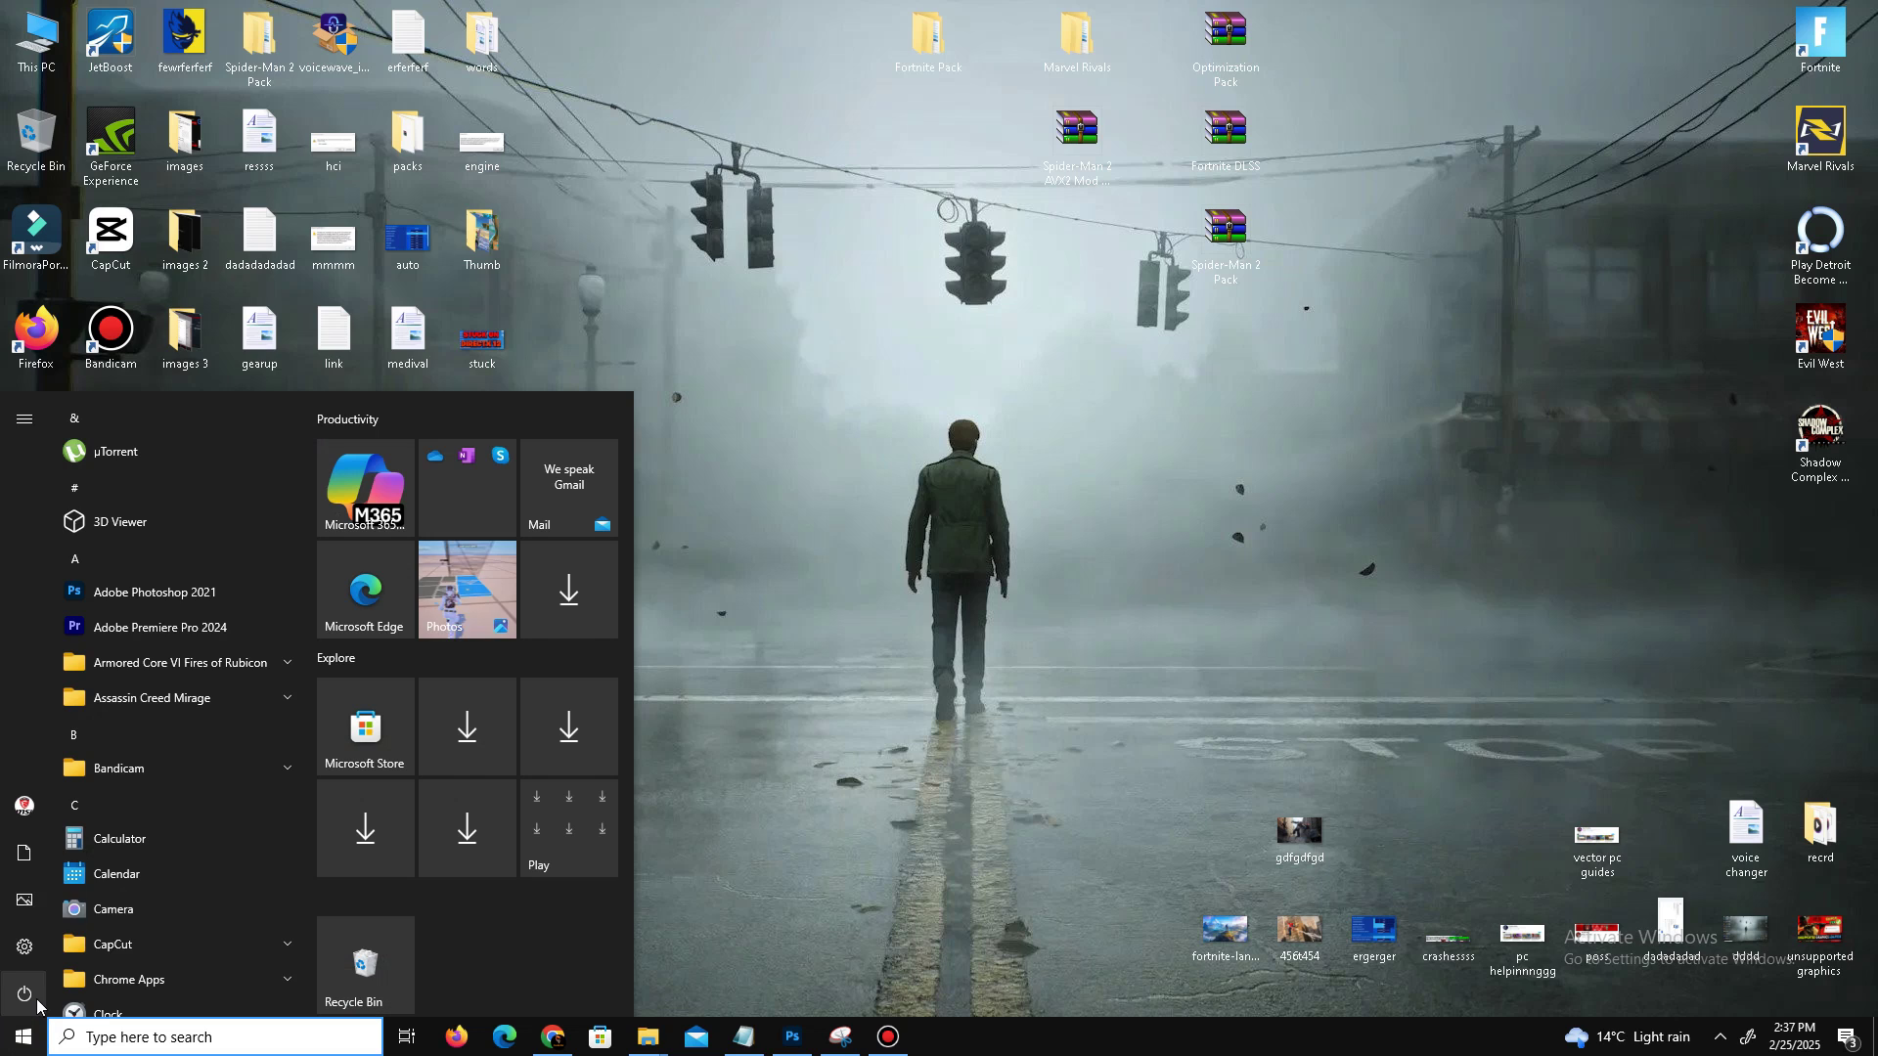
click(36, 1000)
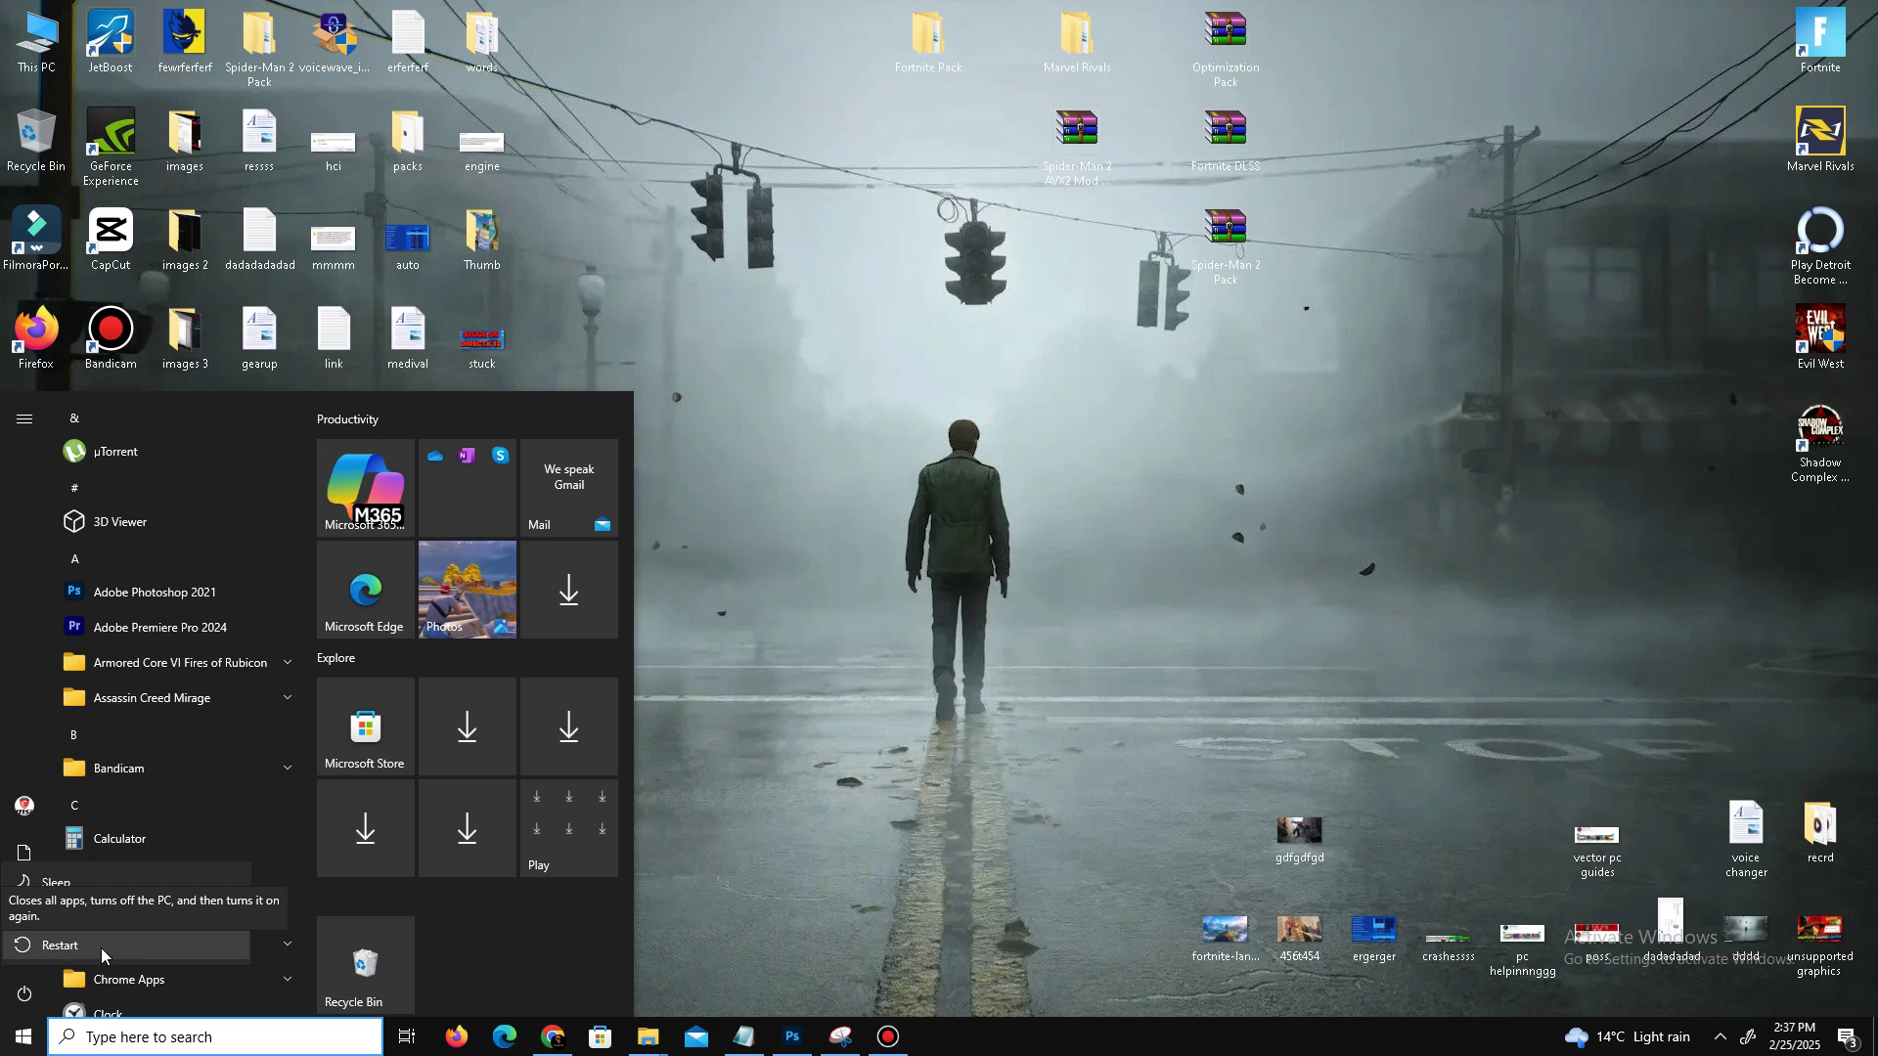
key(Escape)
click(1057, 779)
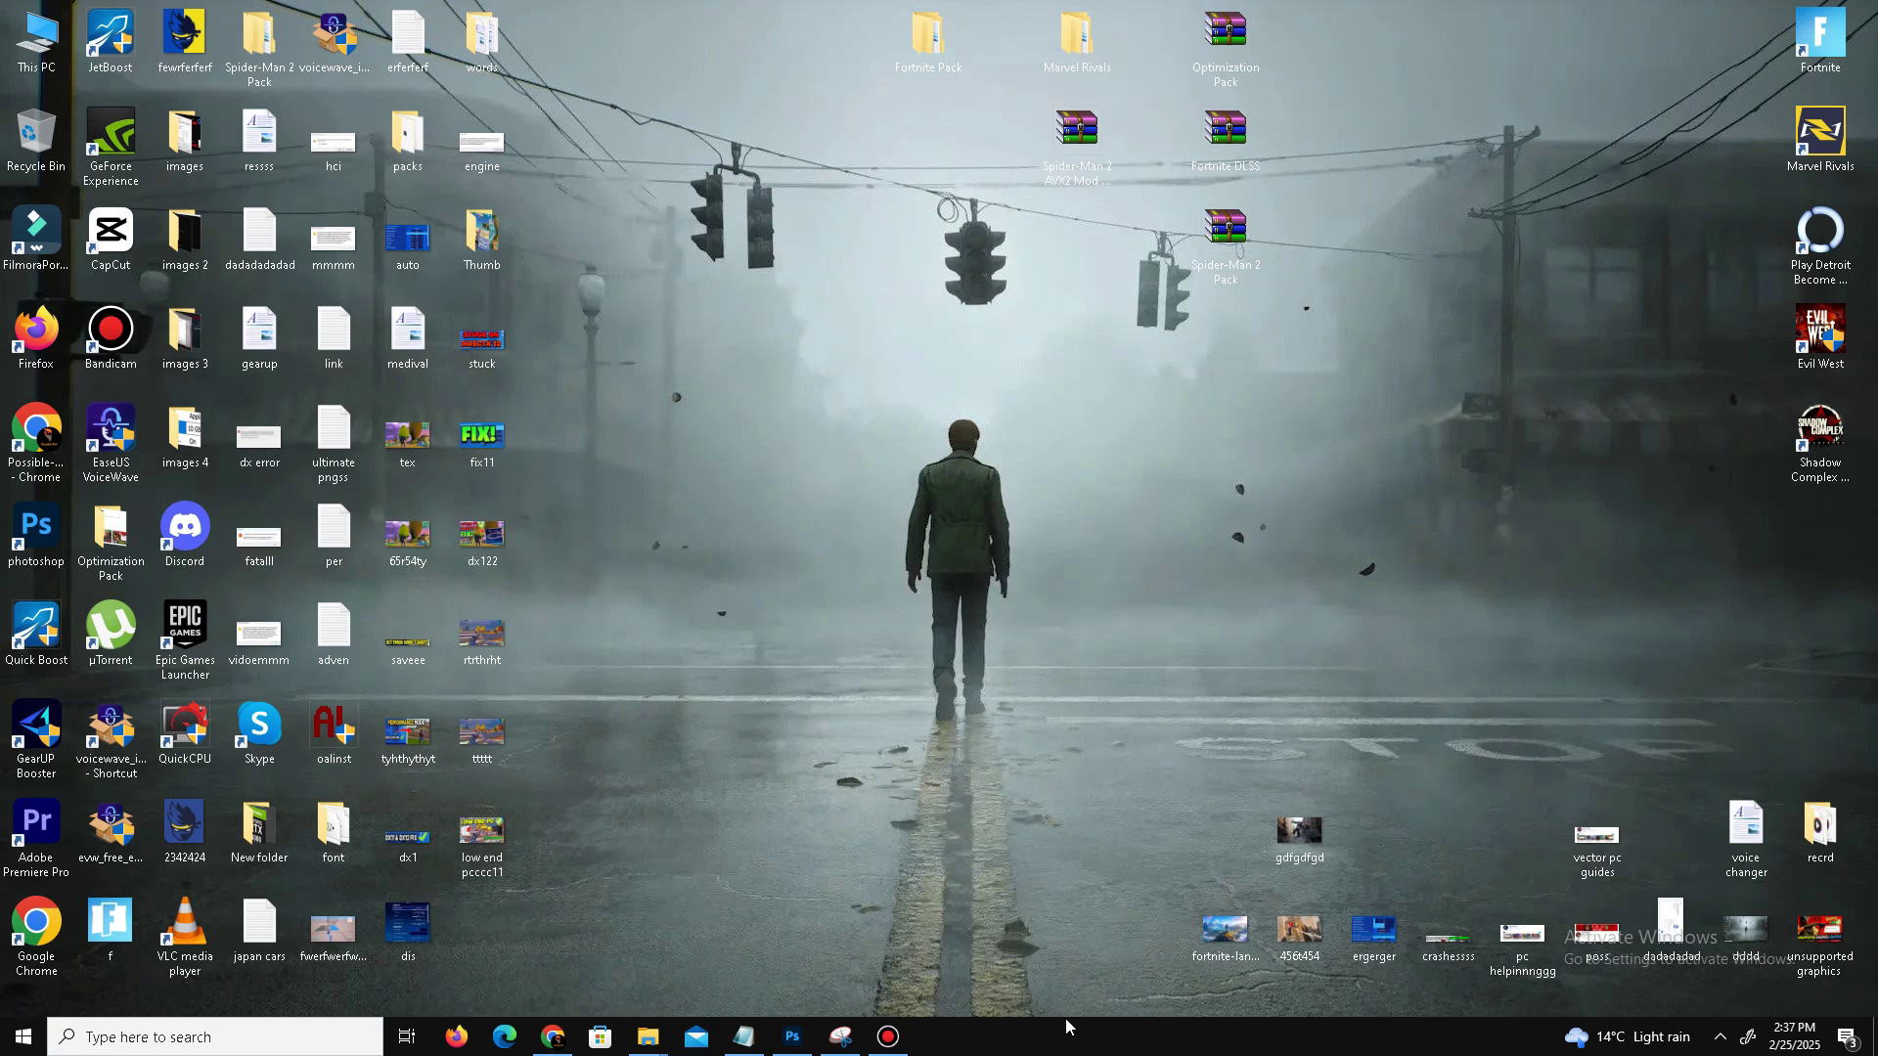
right_click(1069, 1027)
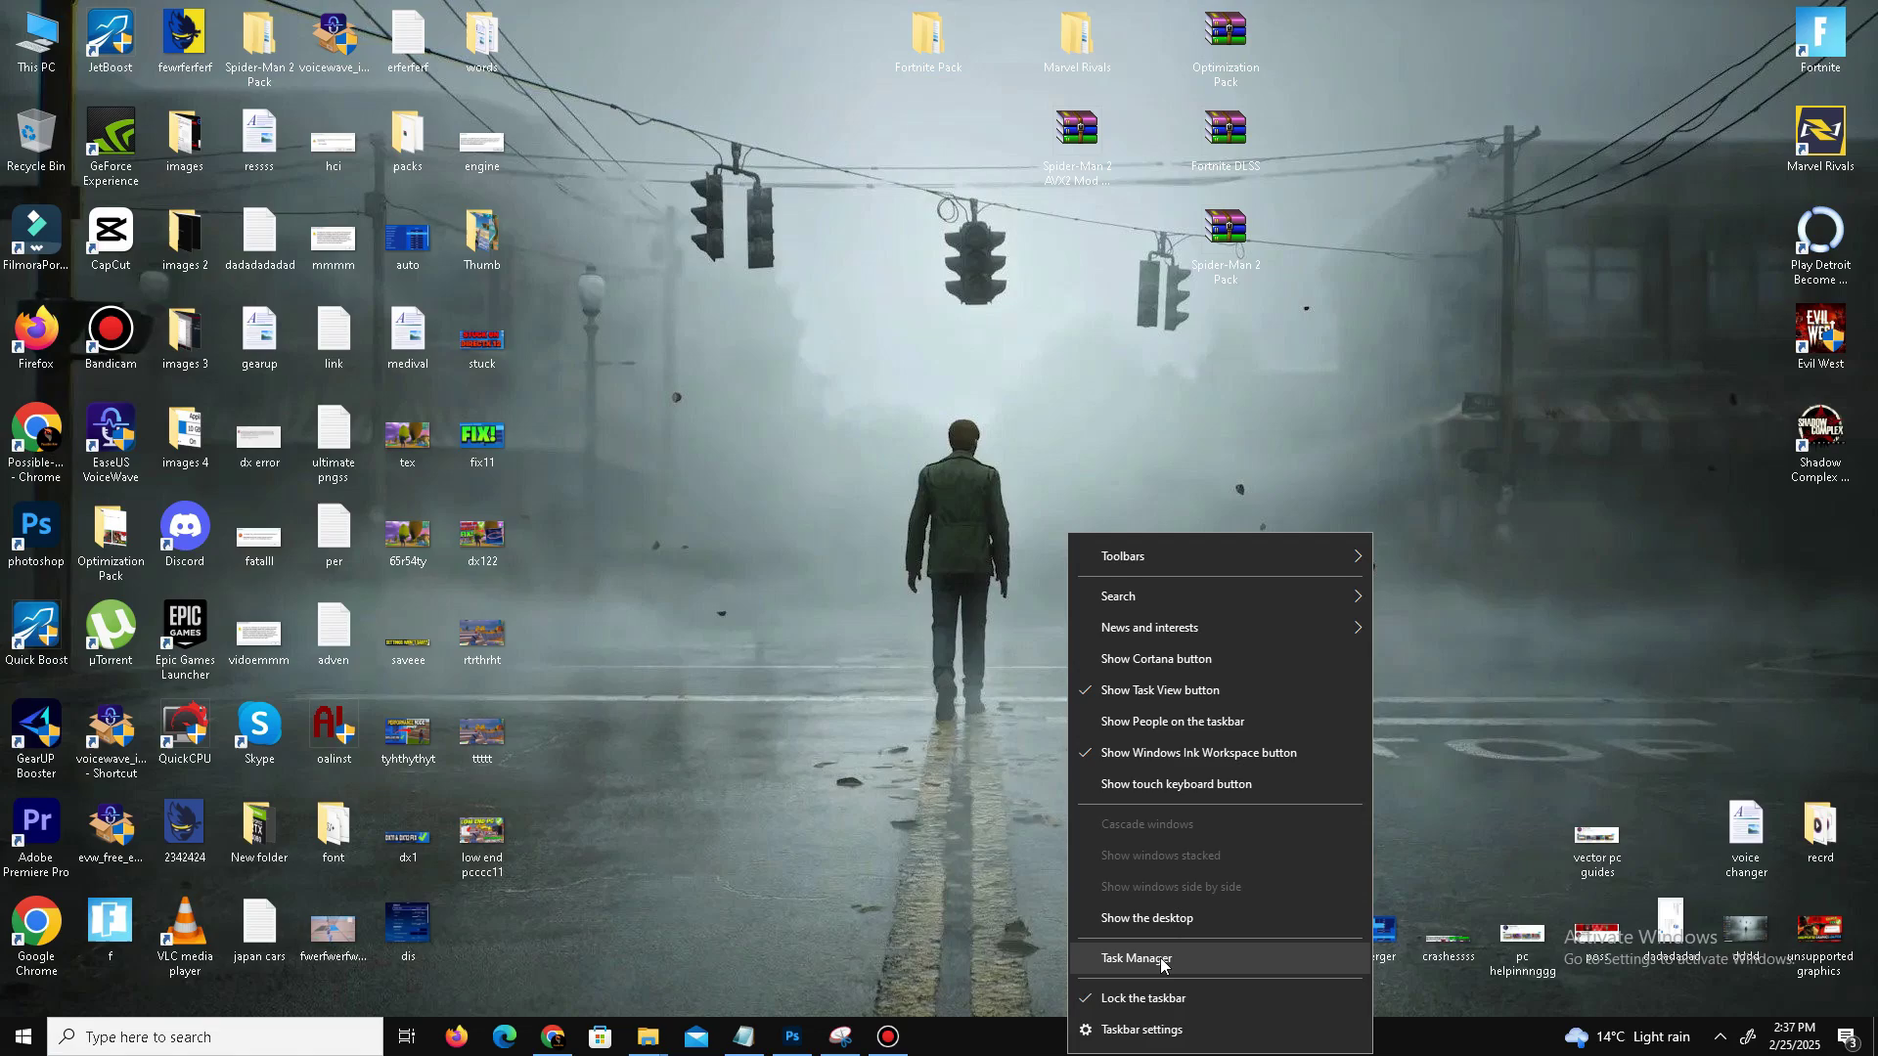